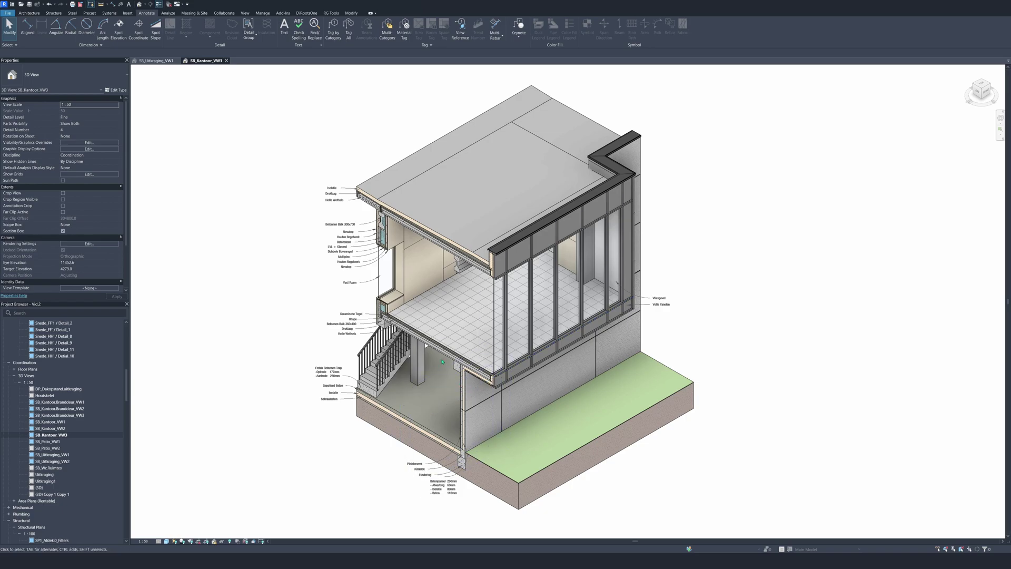
Open the 1:50 section view Snede_AA'.
scroll(475, 391, "up", 3)
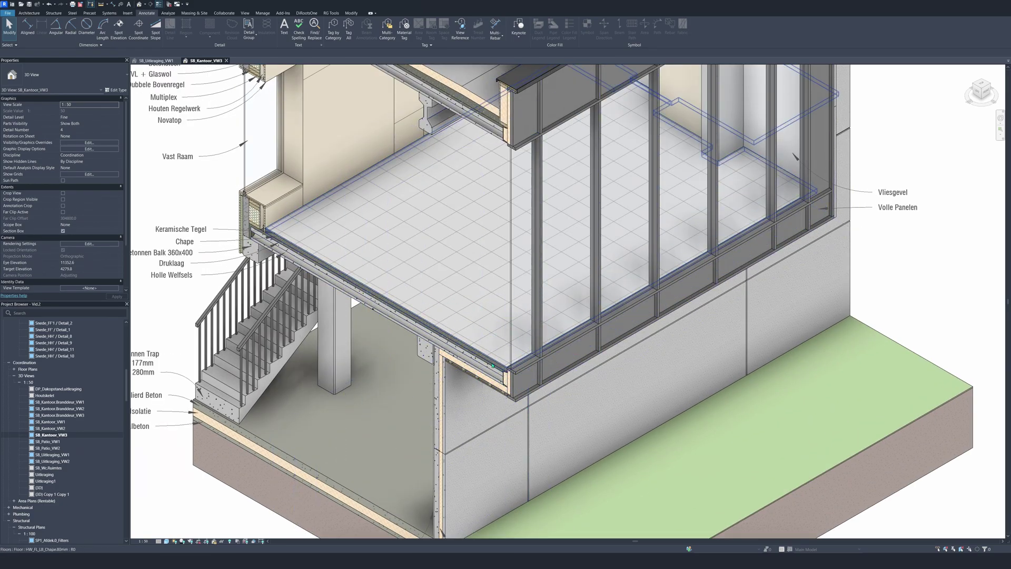
scroll(516, 336, "down", 3)
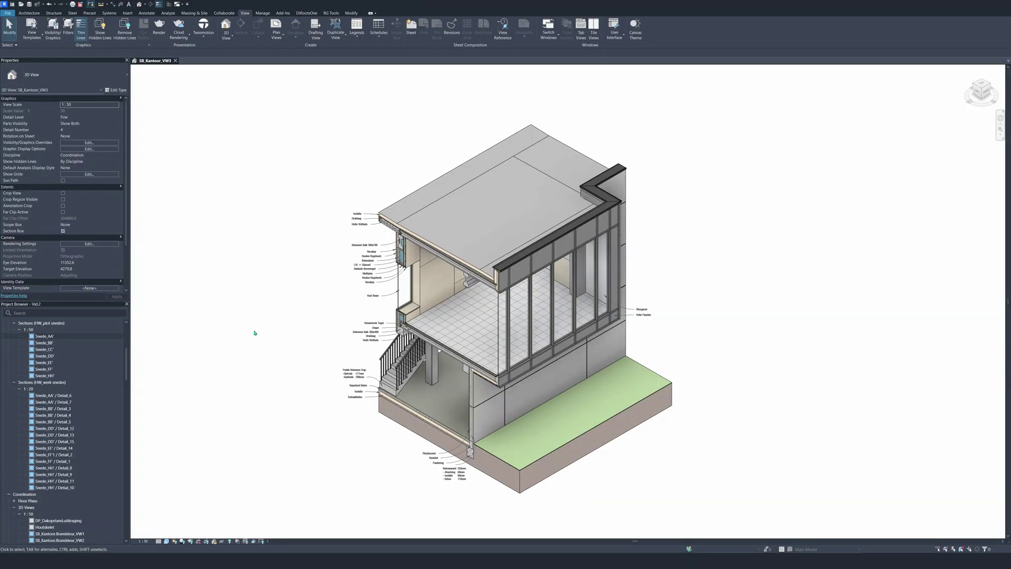
scroll(73, 372, "up", 2)
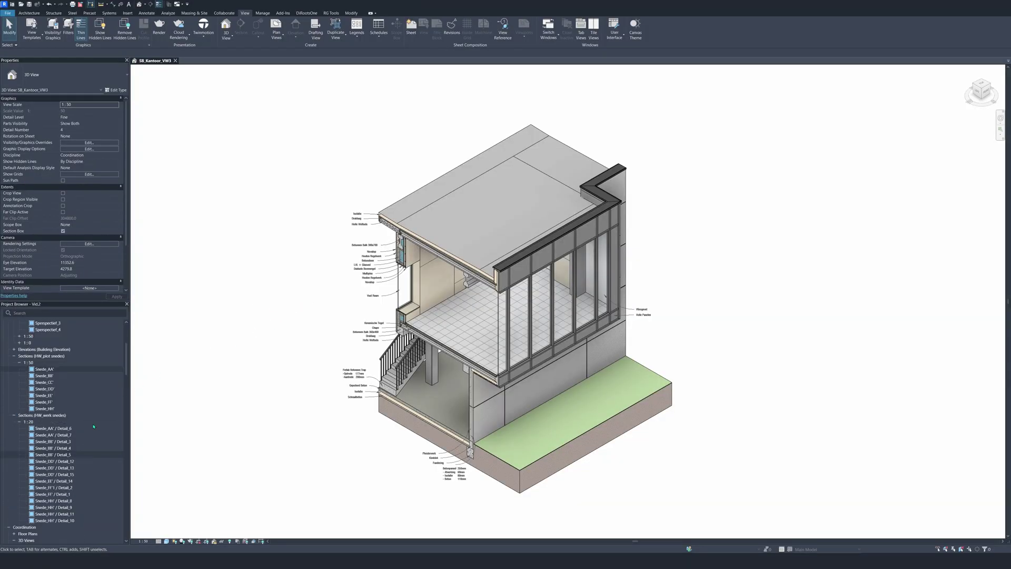
double_click(73, 370)
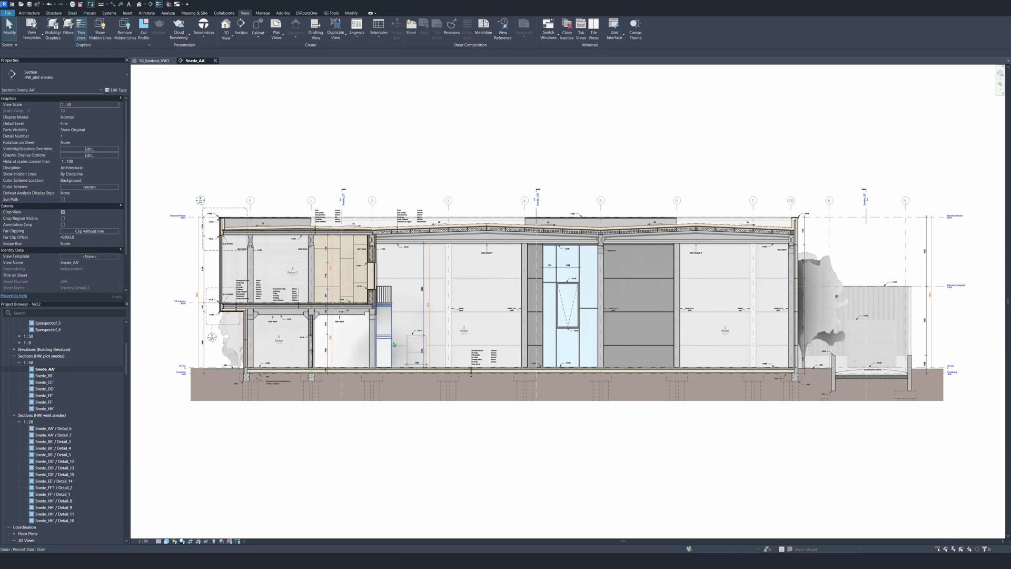
Place a rectangular callout around the ground-floor column base and its foundation at grid 2 in section Snede_AA'.
middle_click_drag(421, 317, 550, 324)
scroll(335, 295, "up", 2)
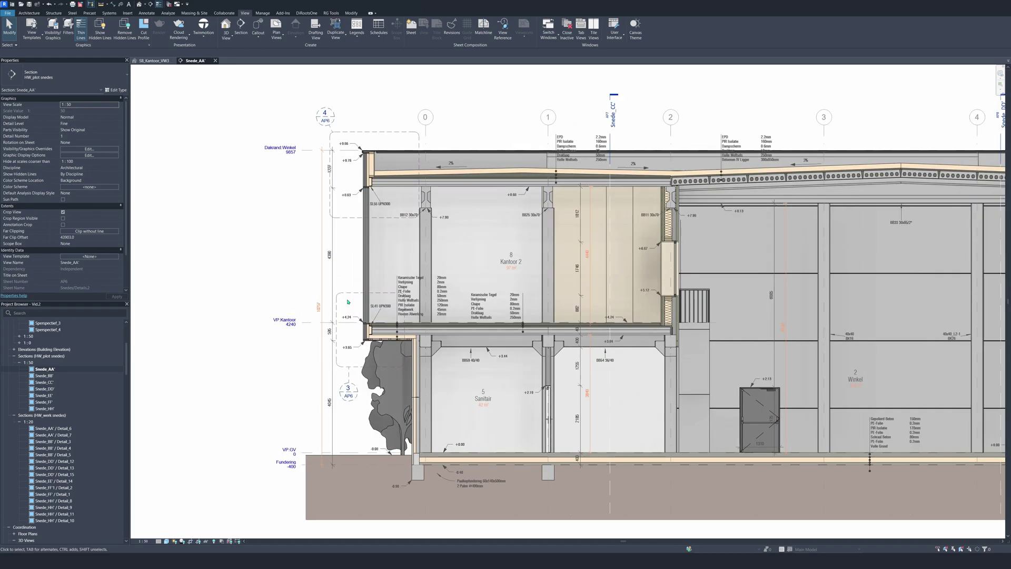
scroll(349, 299, "up", 1)
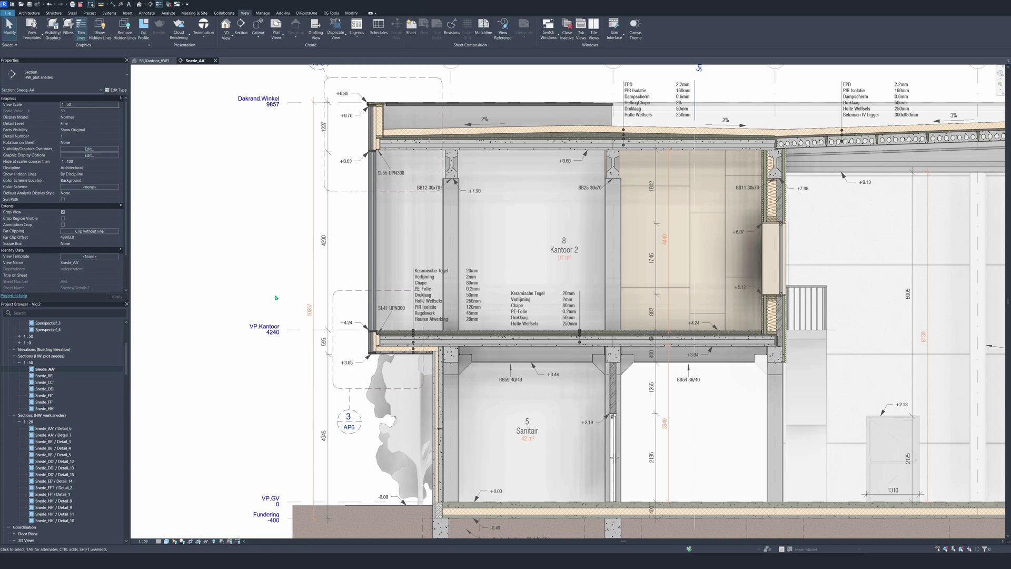
scroll(251, 316, "down", 1)
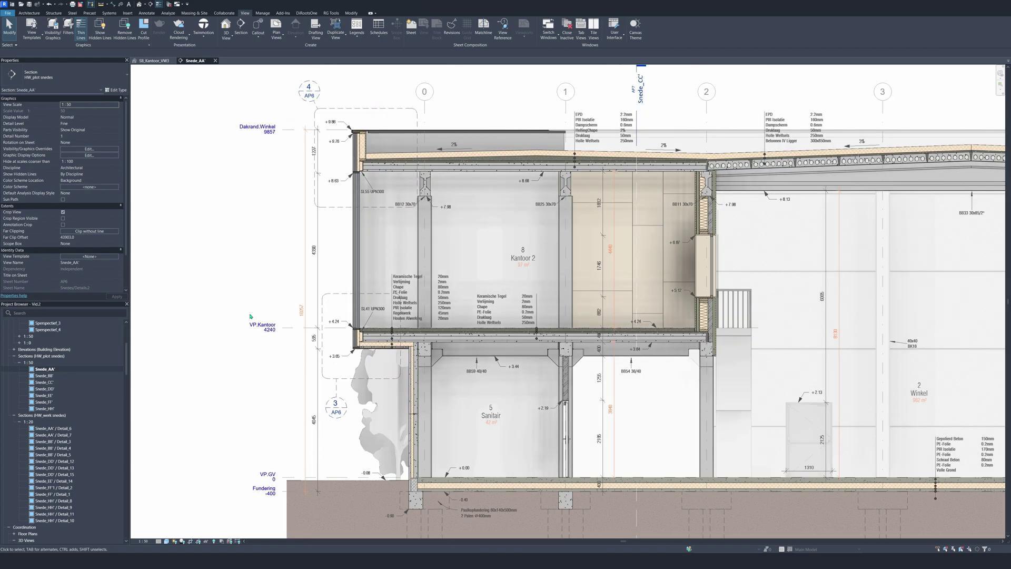
left_click(258, 26)
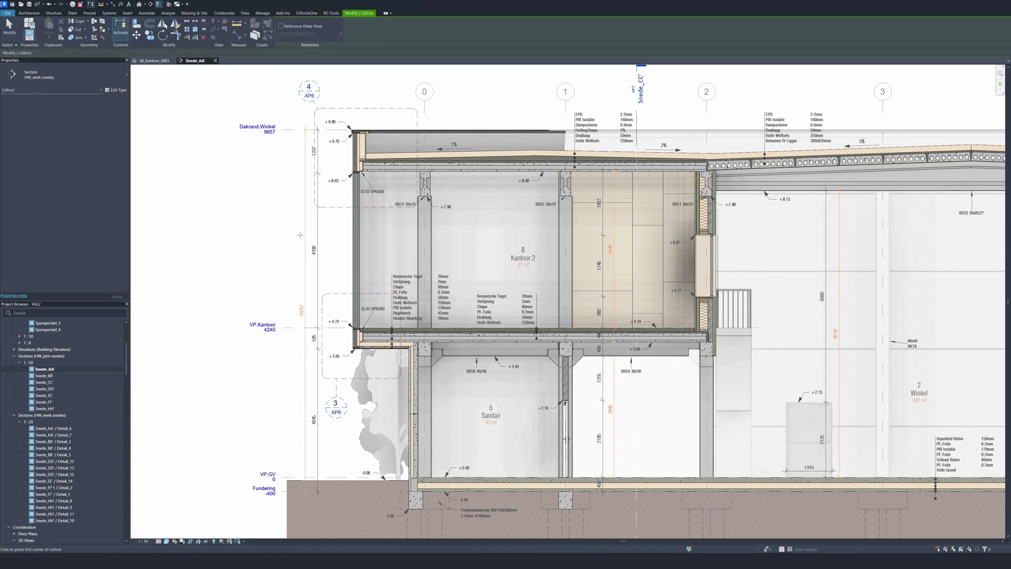
middle_click_drag(281, 261, 201, 238)
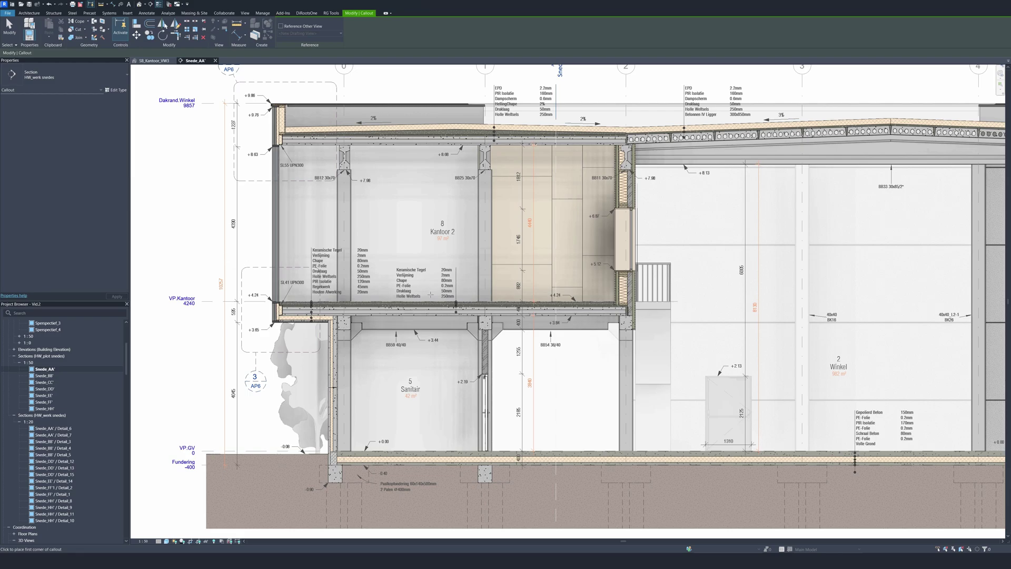
middle_click_drag(590, 358, 543, 315)
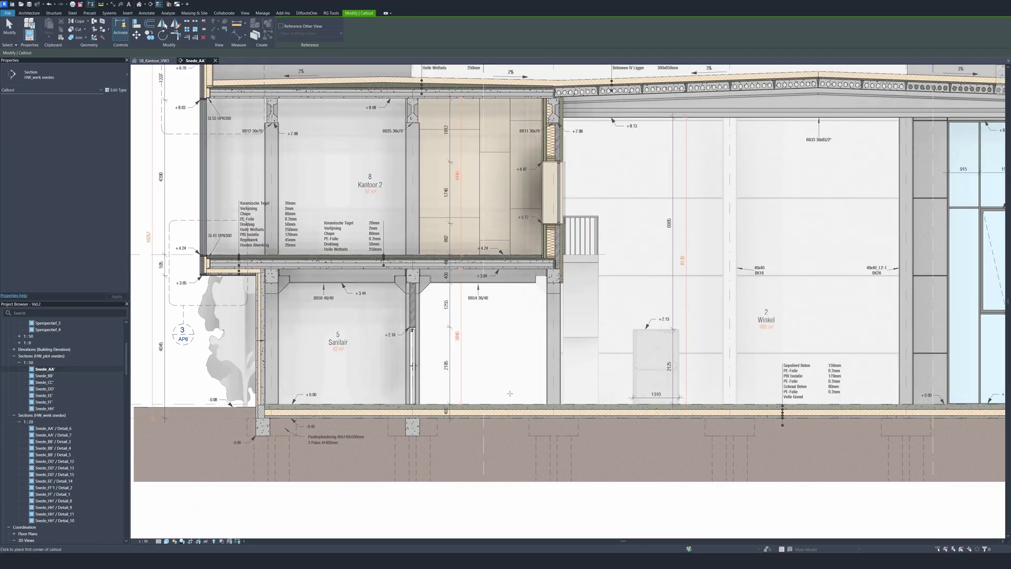
left_click(503, 375)
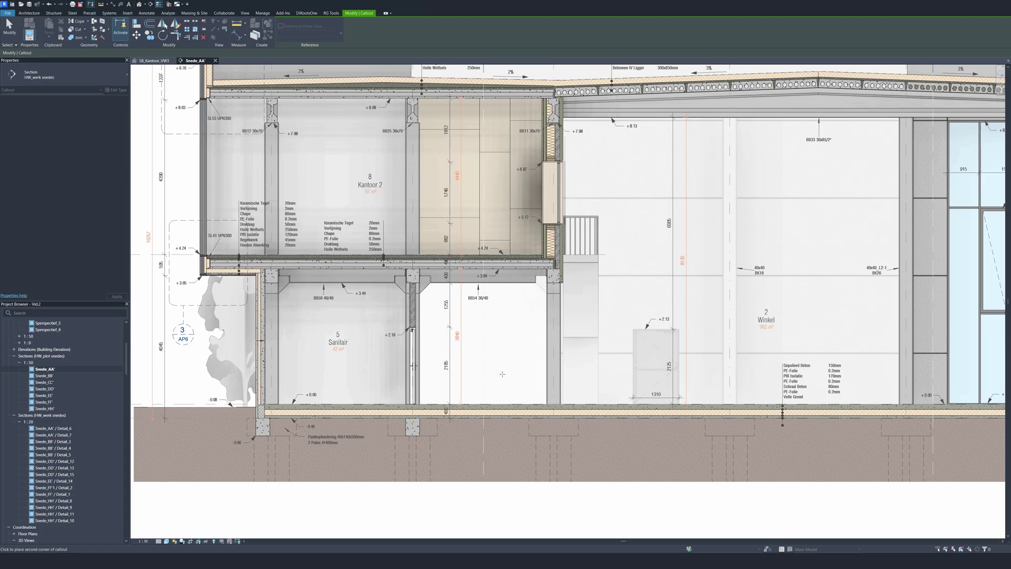
left_click(590, 450)
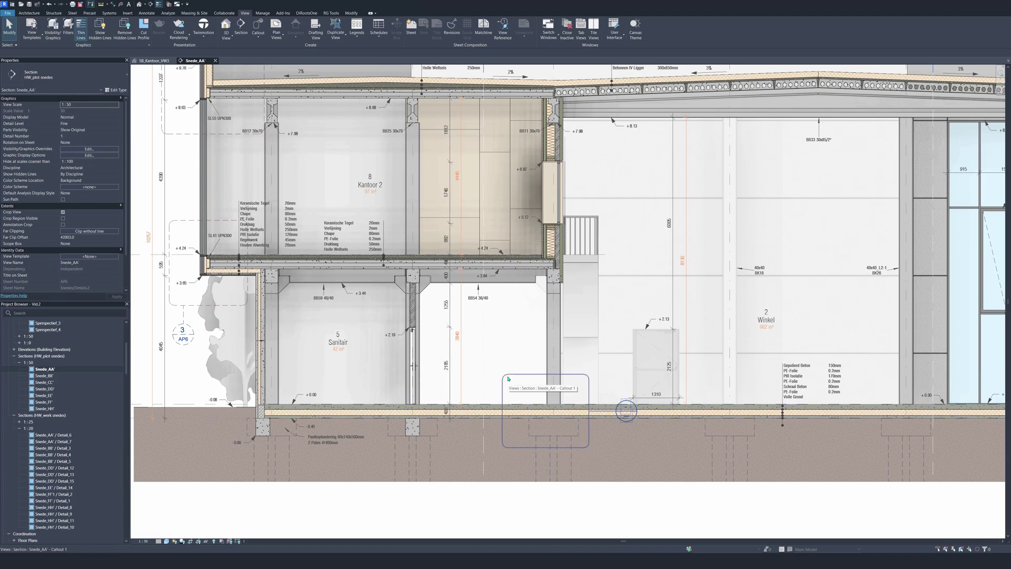
Delete the callout around the column base at grid 2 together with its view.
left_click(504, 370)
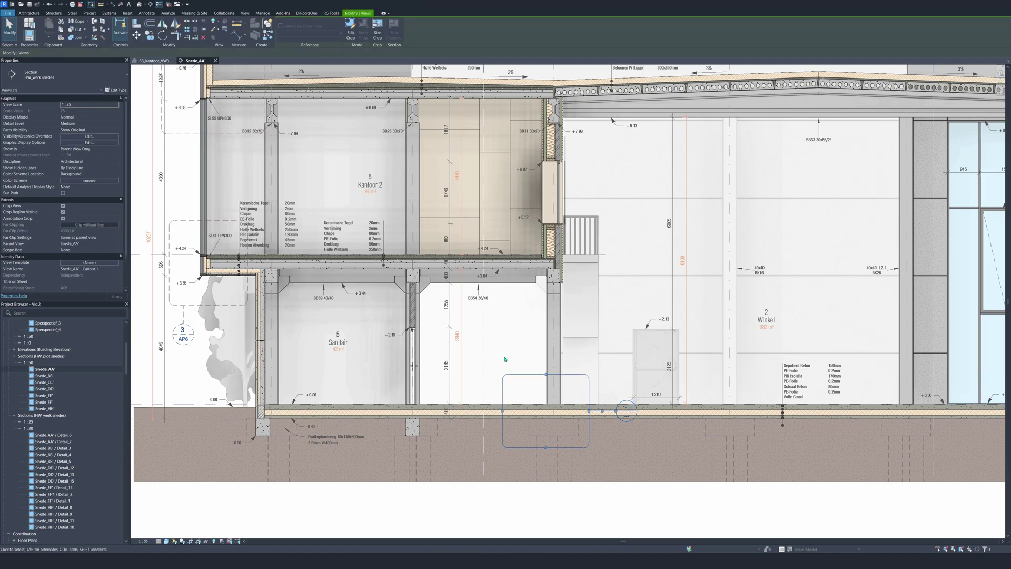
key("Delete")
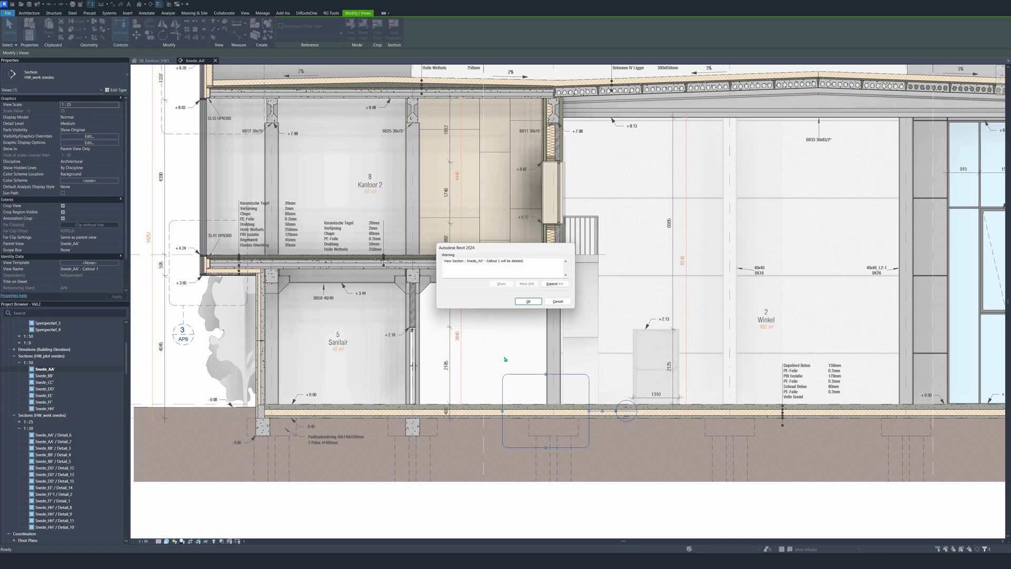
left_click(527, 303)
Open the view of callout 3 on sheet AP6, at the cantilevered façade floor edge near level VP.Kantoor.
middle_click_drag(491, 323, 641, 371)
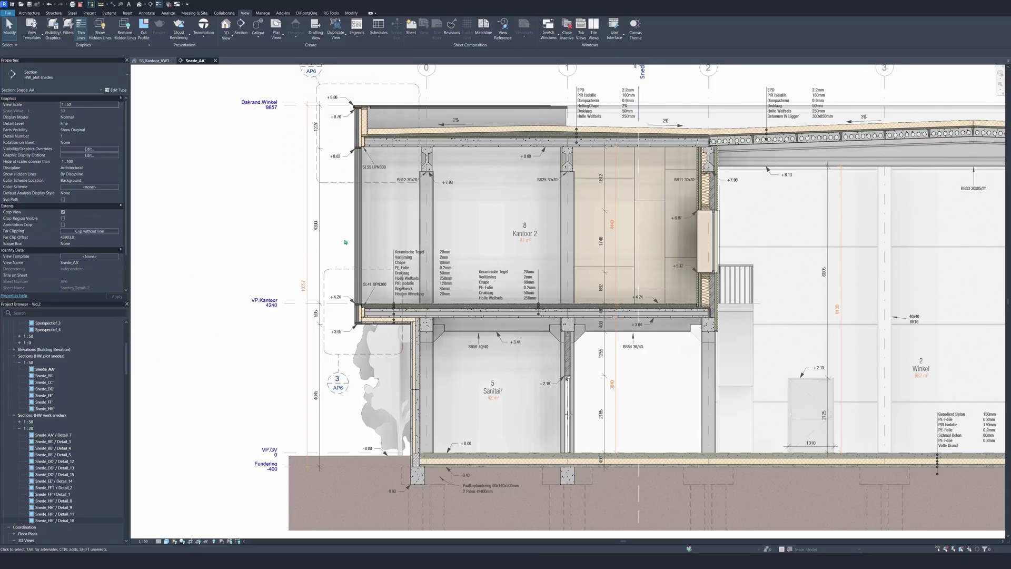
left_click(342, 269)
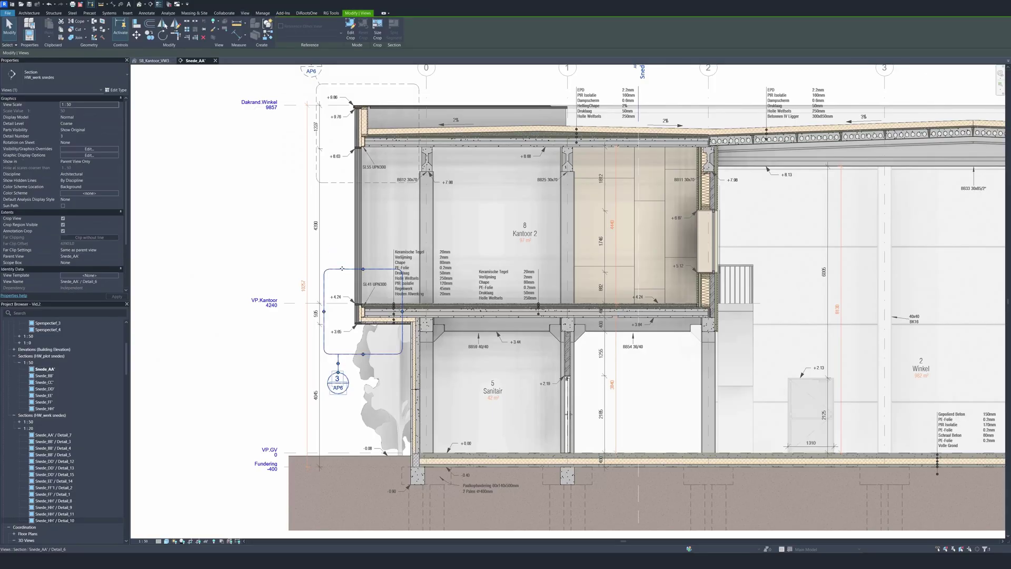
right_click(342, 269)
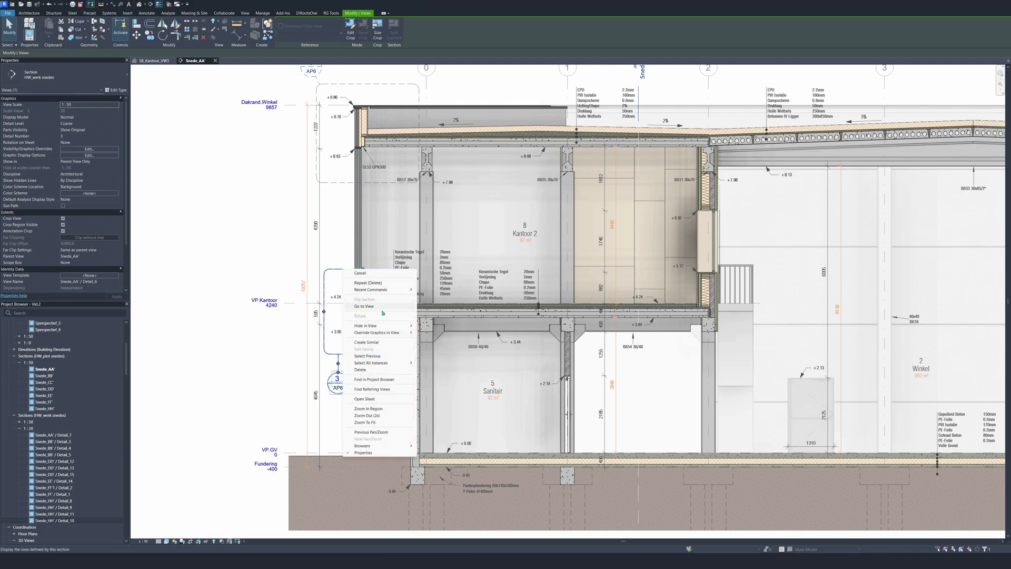
left_click(370, 307)
Set the detail view's scale to 1:20 and its detail level to Fine.
scroll(397, 361, "down", 2)
middle_click_drag(382, 342, 375, 336)
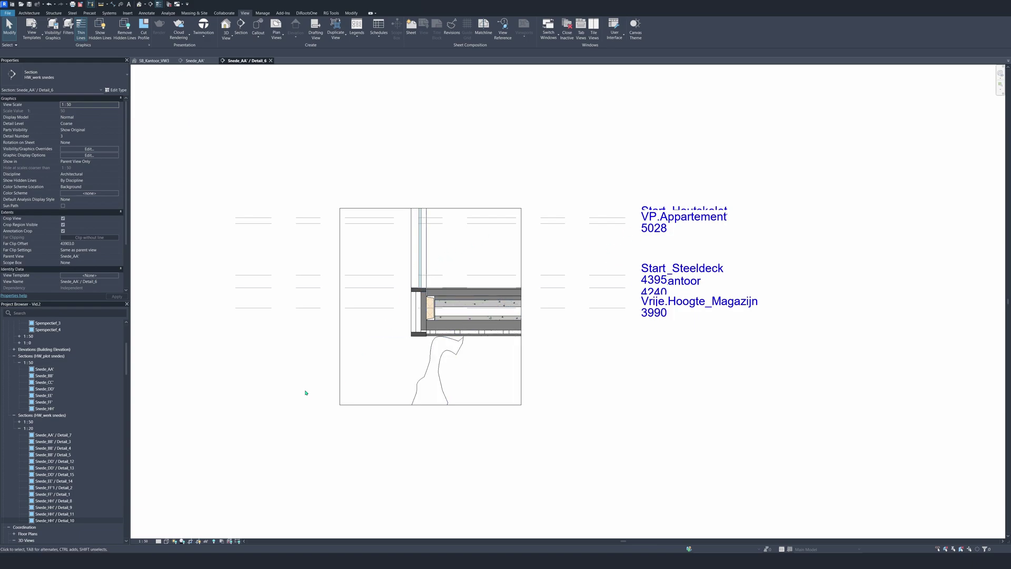
left_click(143, 541)
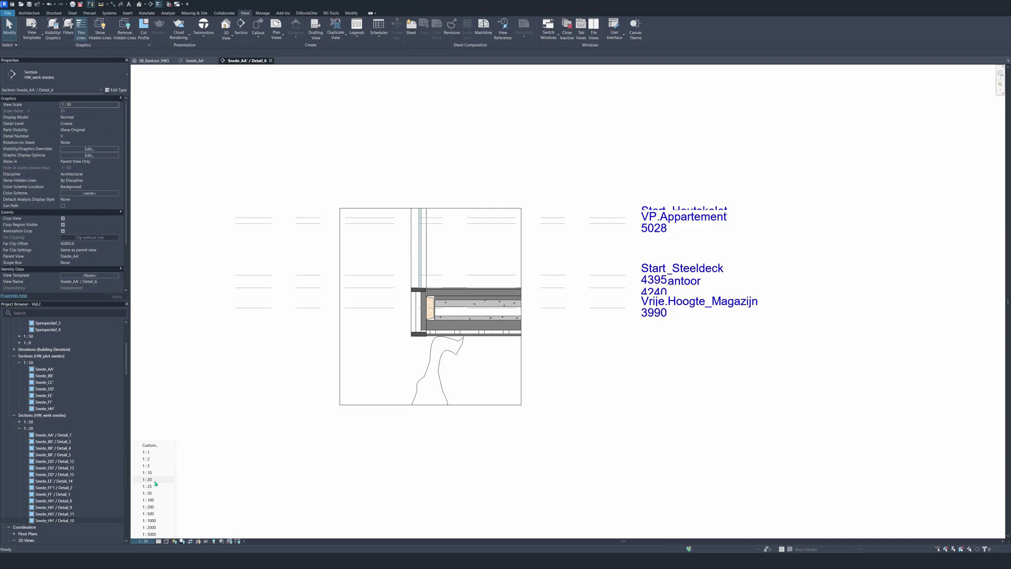
left_click(148, 480)
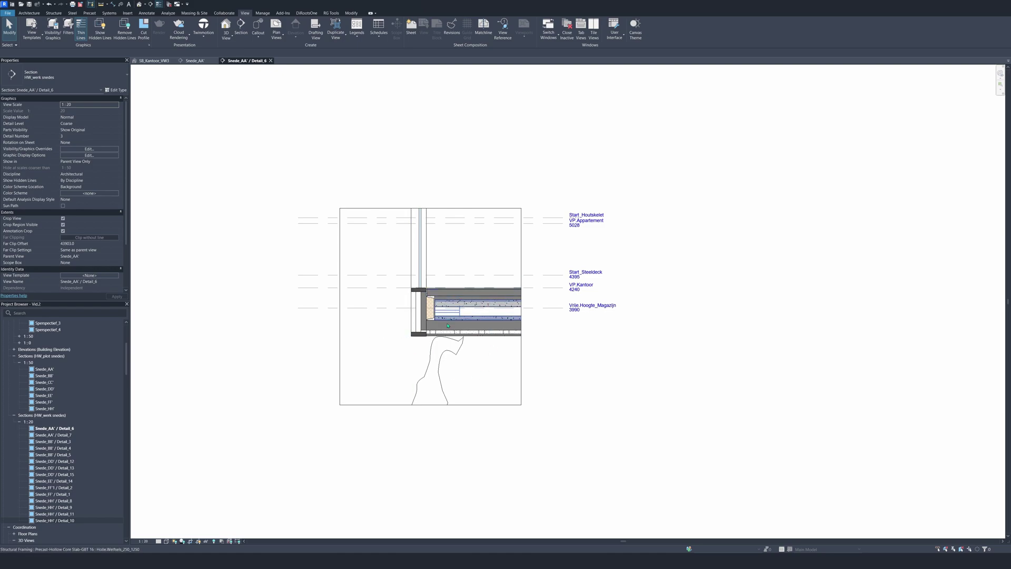
left_click(159, 541)
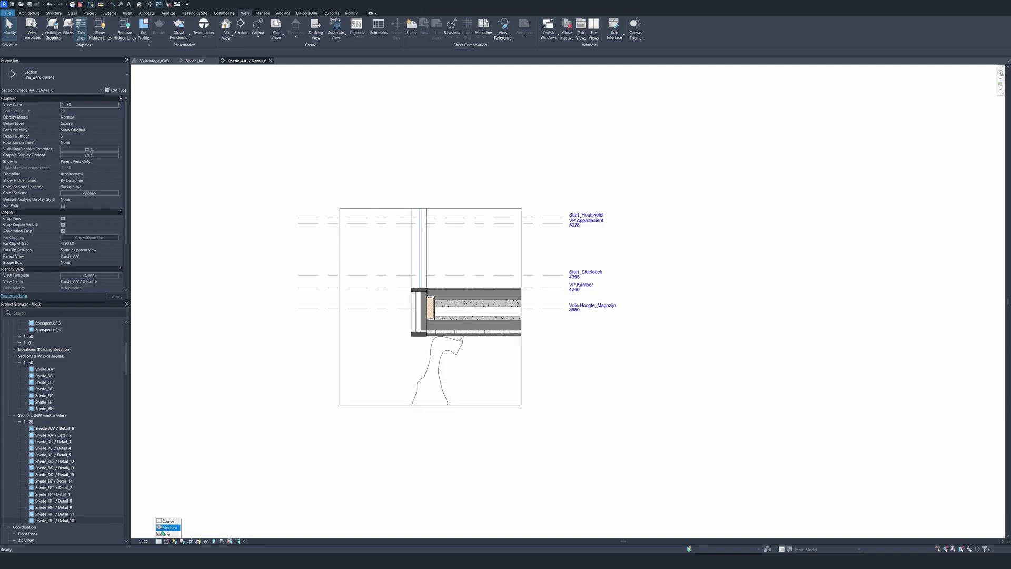
left_click(165, 534)
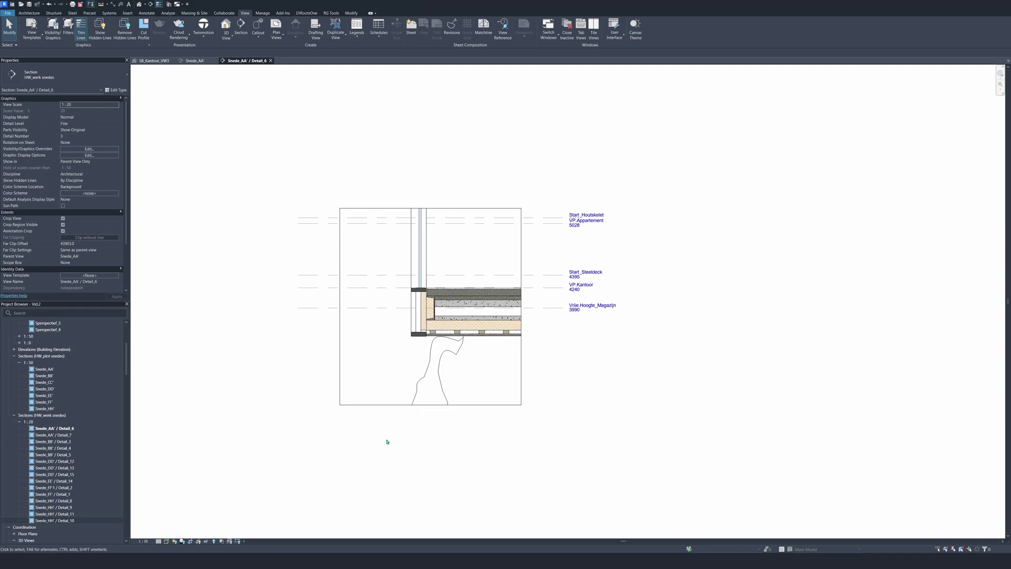
Enable line smoothing with anti-aliasing and ambient shadows in the detail view's graphic display options.
scroll(454, 331, "up", 3)
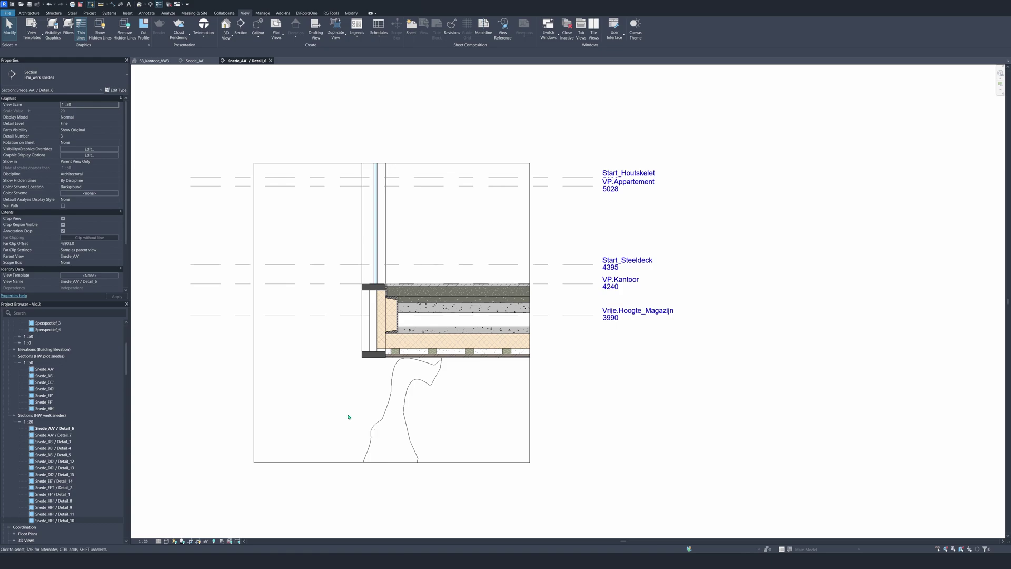
middle_click_drag(379, 401, 396, 366)
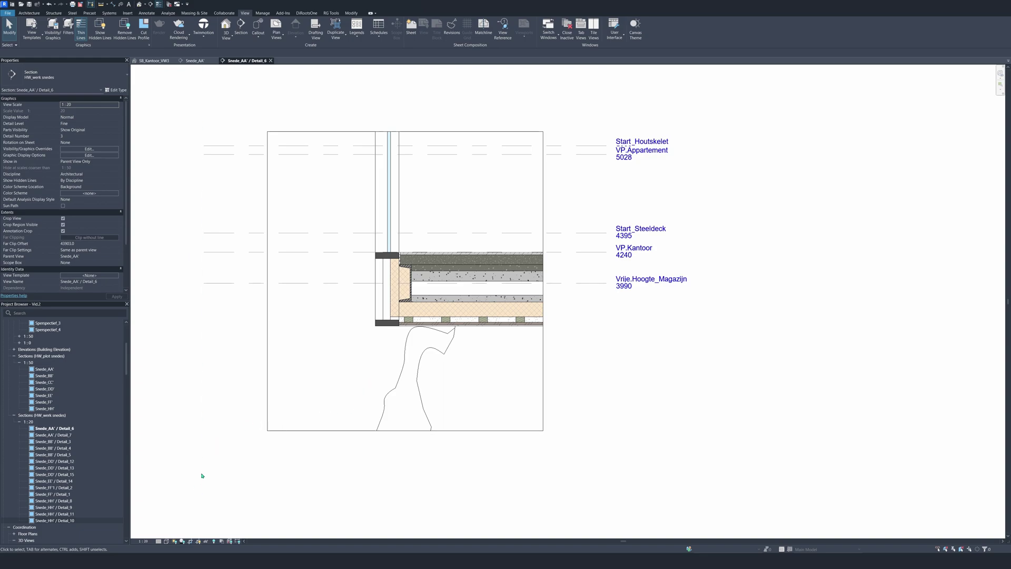
left_click(166, 542)
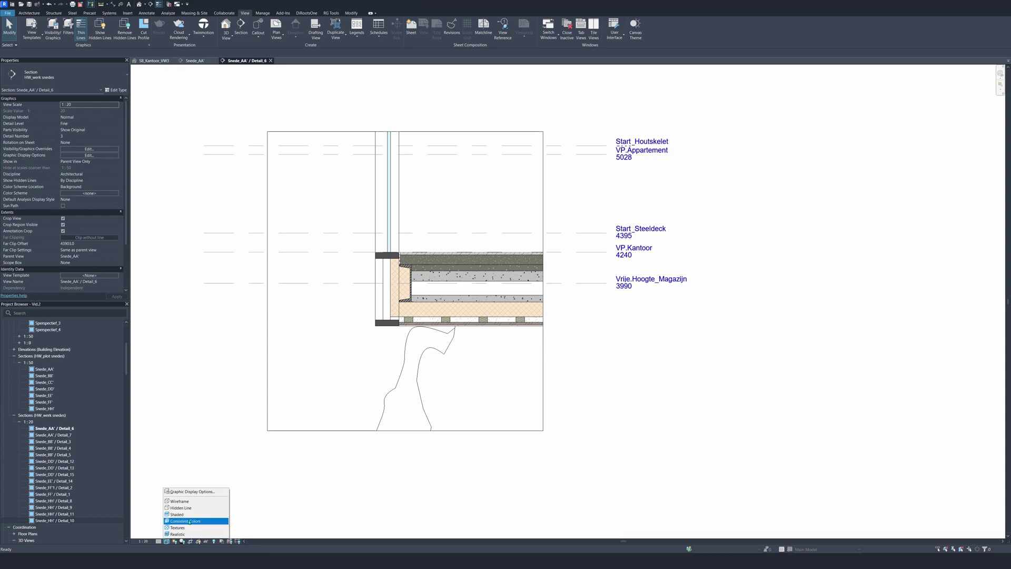
left_click(201, 493)
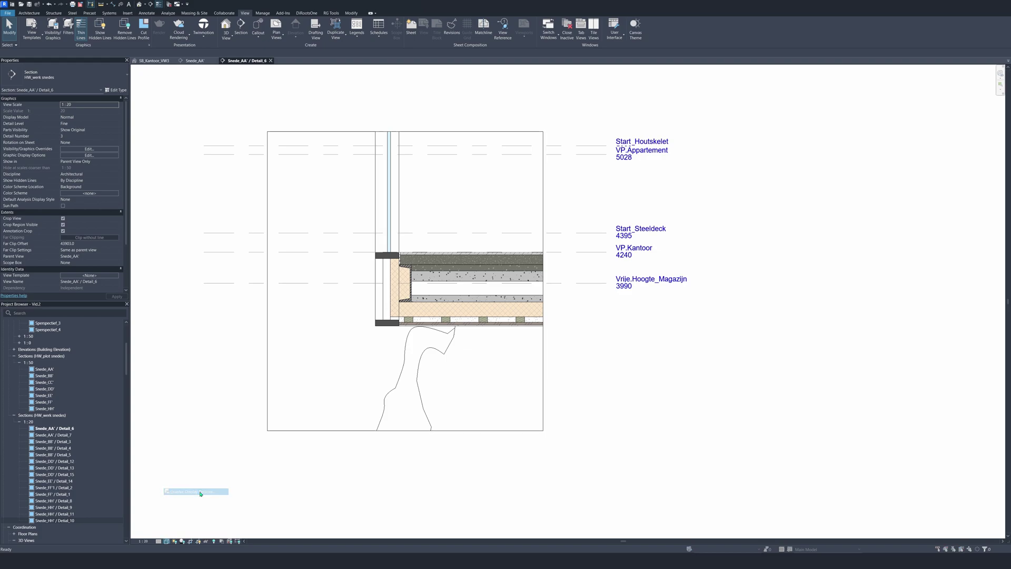
left_click_drag(280, 261, 283, 274)
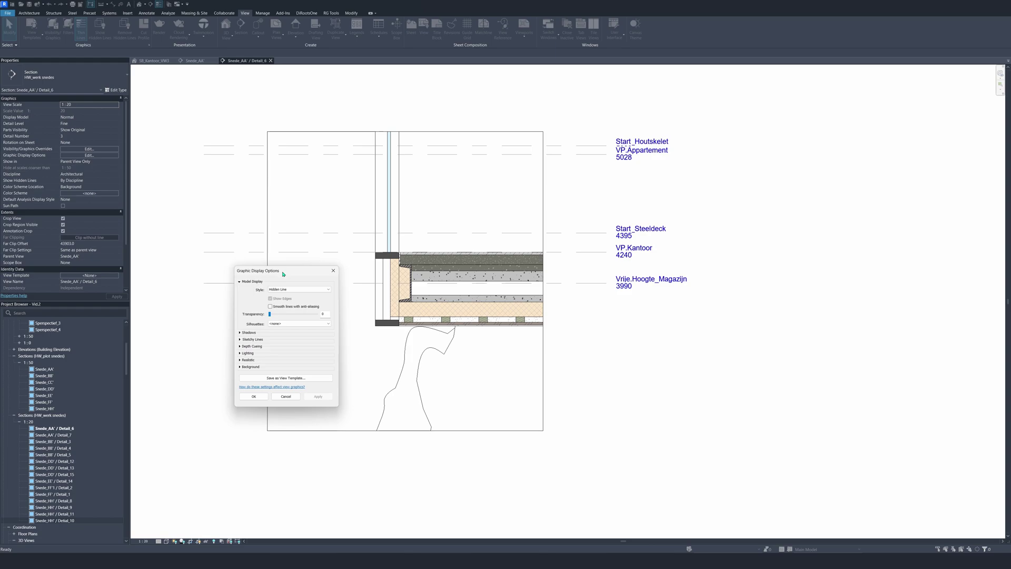
left_click(270, 306)
left_click(240, 332)
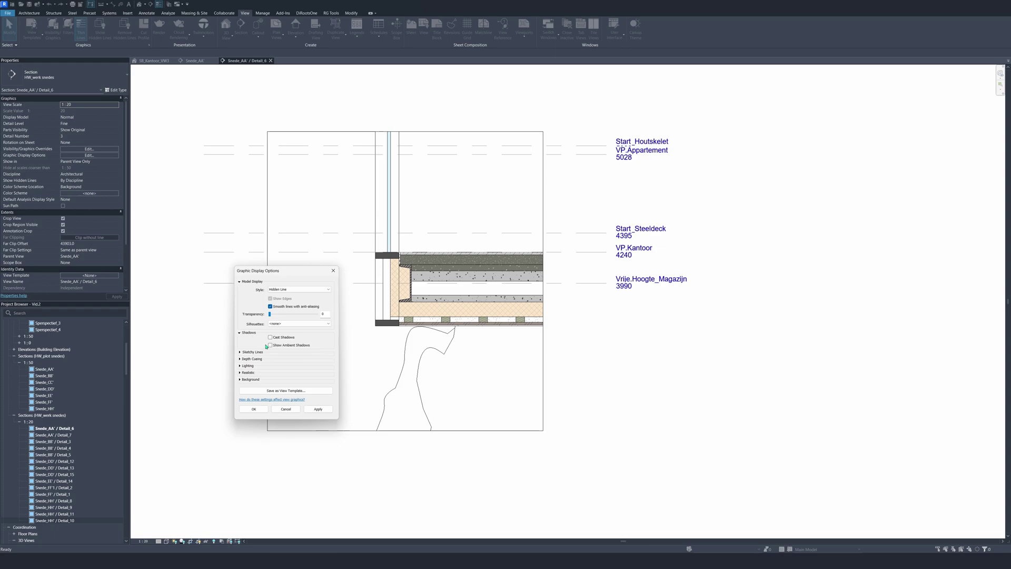
left_click(271, 346)
left_click_drag(286, 273, 253, 237)
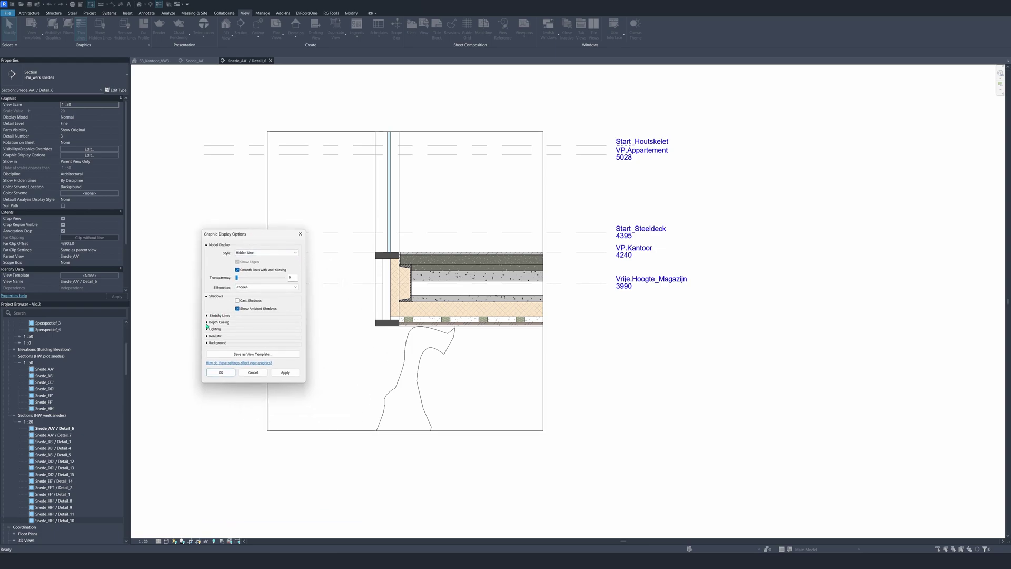
Enable depth cueing and apply the Consistent Colors style to the detail view.
left_click(206, 322)
left_click(239, 328)
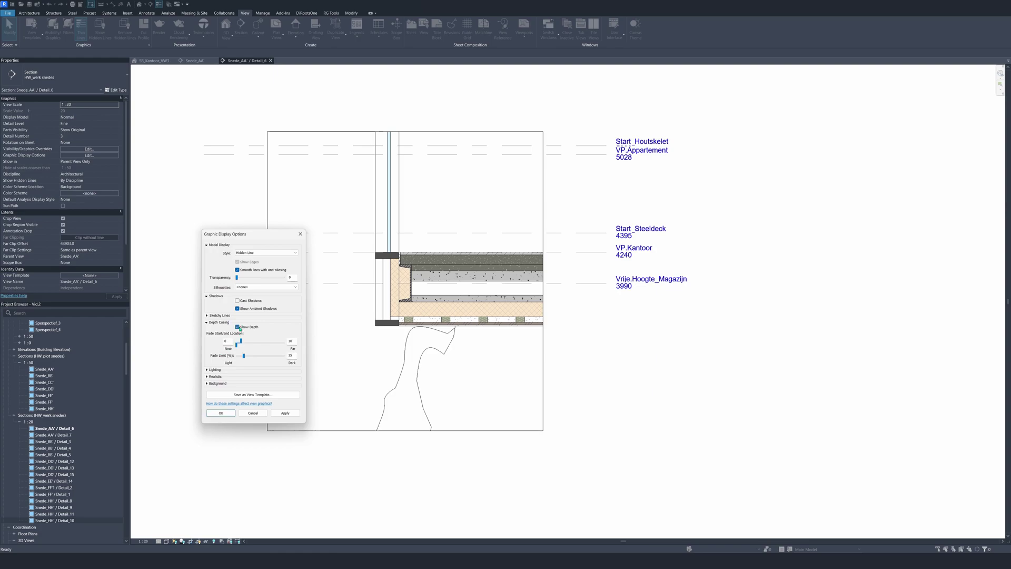
left_click(266, 253)
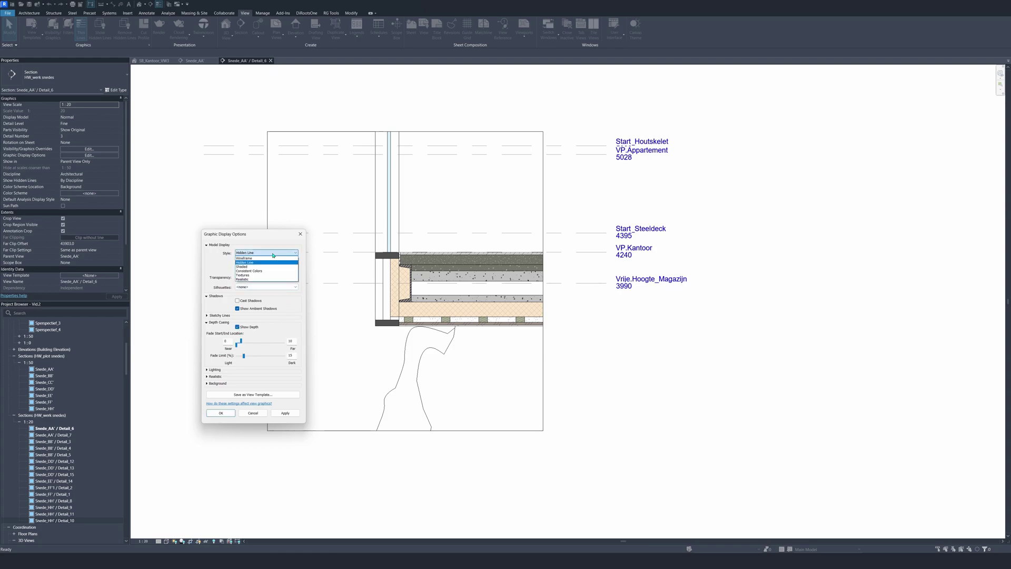
left_click(263, 275)
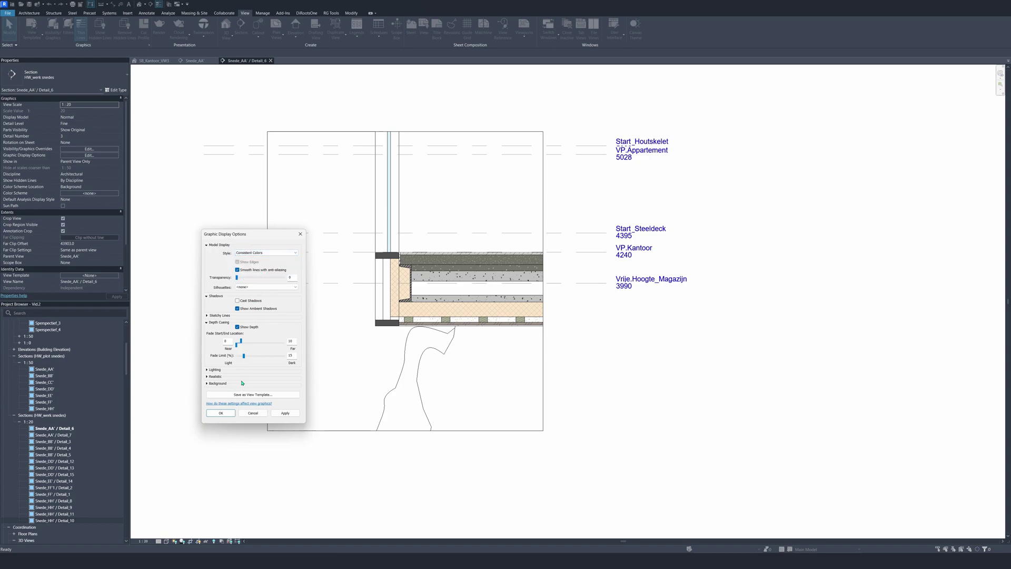
left_click(285, 413)
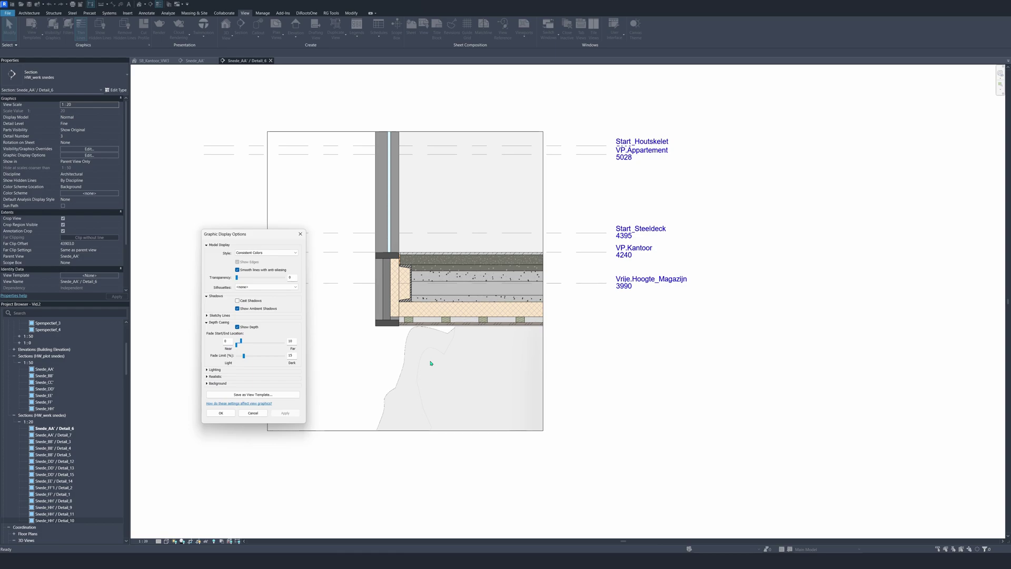
Try a darker depth-cueing fade limit on the detail view and set it back to the lighter value.
left_click_drag(244, 356, 268, 357)
left_click(285, 413)
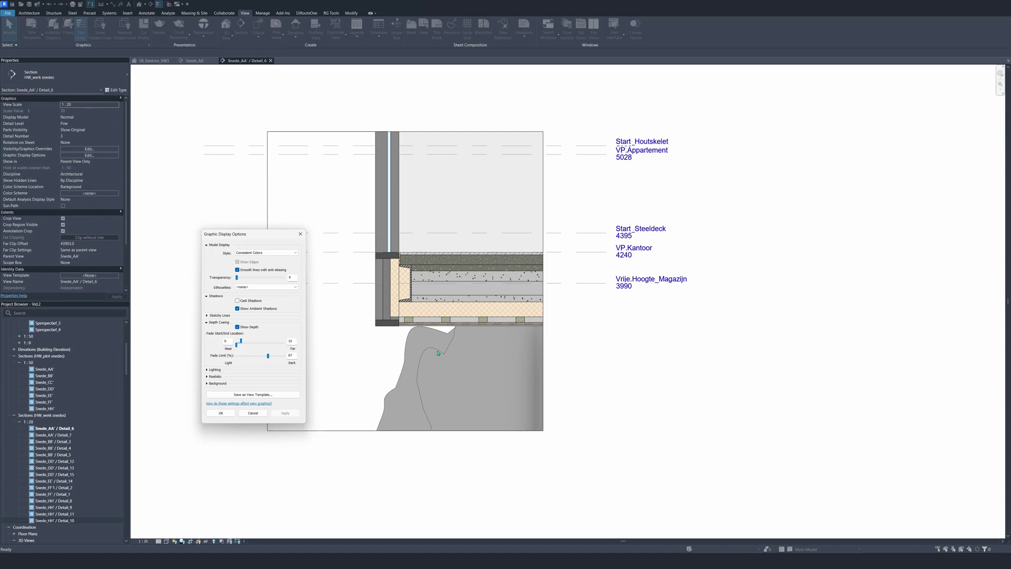
left_click_drag(292, 356, 288, 357)
left_click(285, 412)
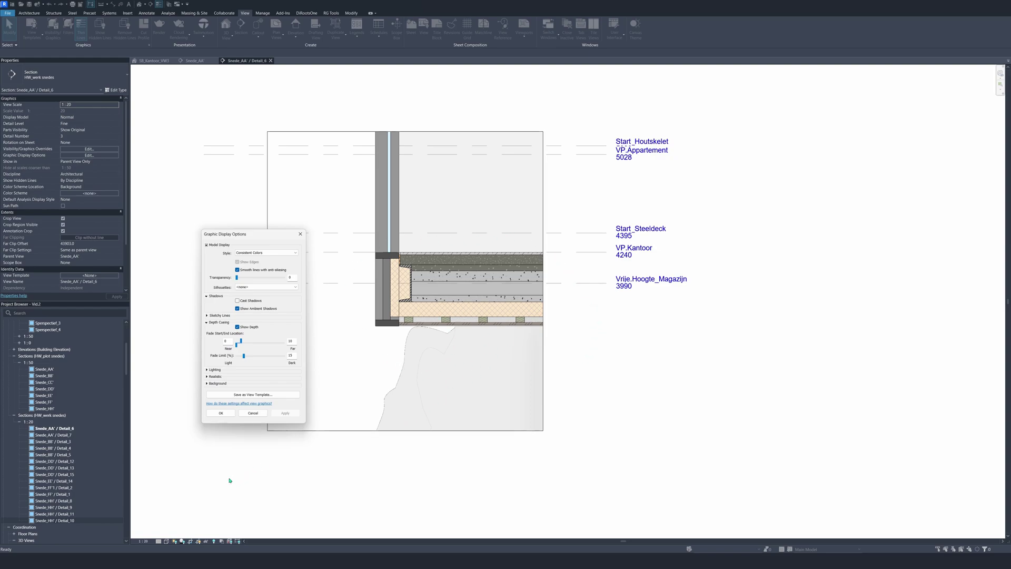
Accept the graphic display options of the detail view.
left_click(220, 413)
scroll(377, 472, "down", 3)
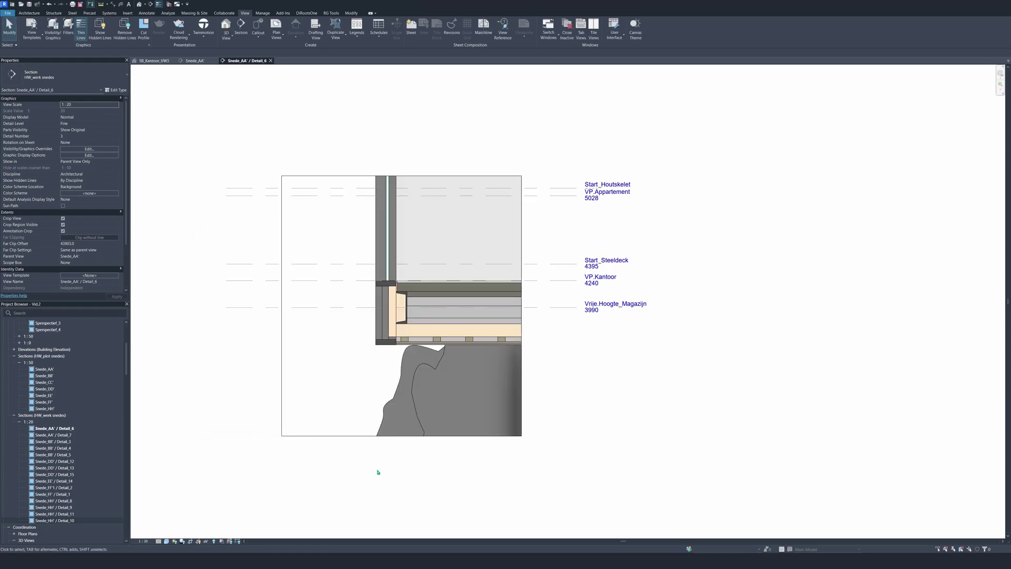
mouse_move(369, 406)
middle_mouse_down()
mouse_move(413, 409)
mouse_move(404, 399)
mouse_move(411, 391)
middle_mouse_up()
scroll(406, 397, "up", 2)
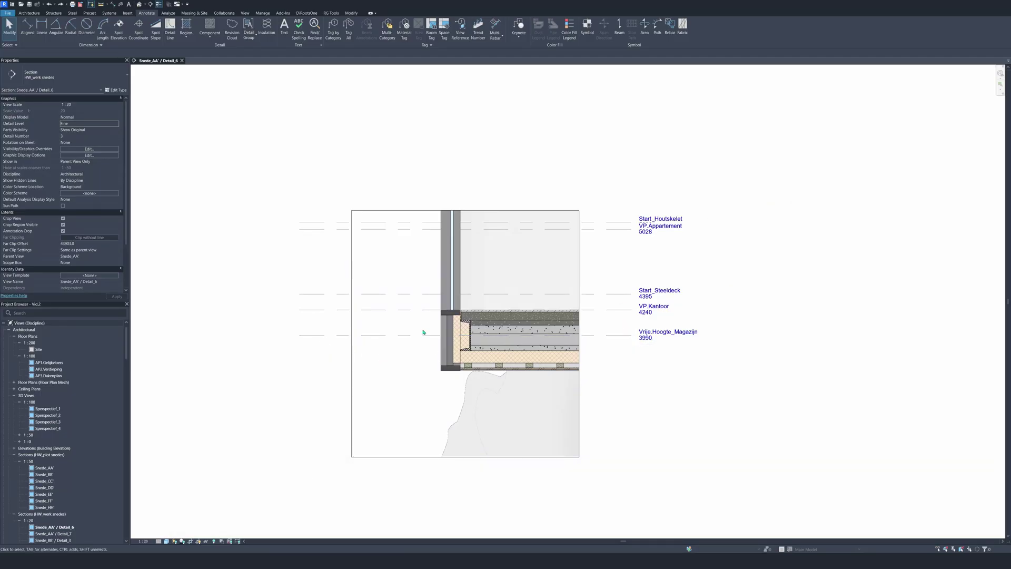
Hide the whole levels category in the detail view, starting from the Vrije.Hoogte_Magazijn level line.
middle_click_drag(506, 262, 475, 276)
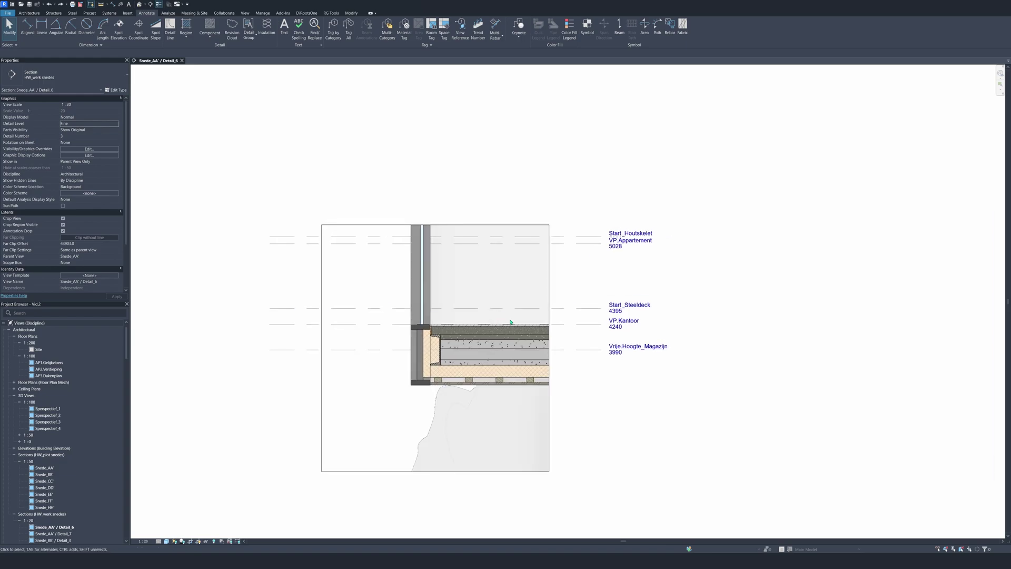
left_click(586, 352)
right_click(586, 352)
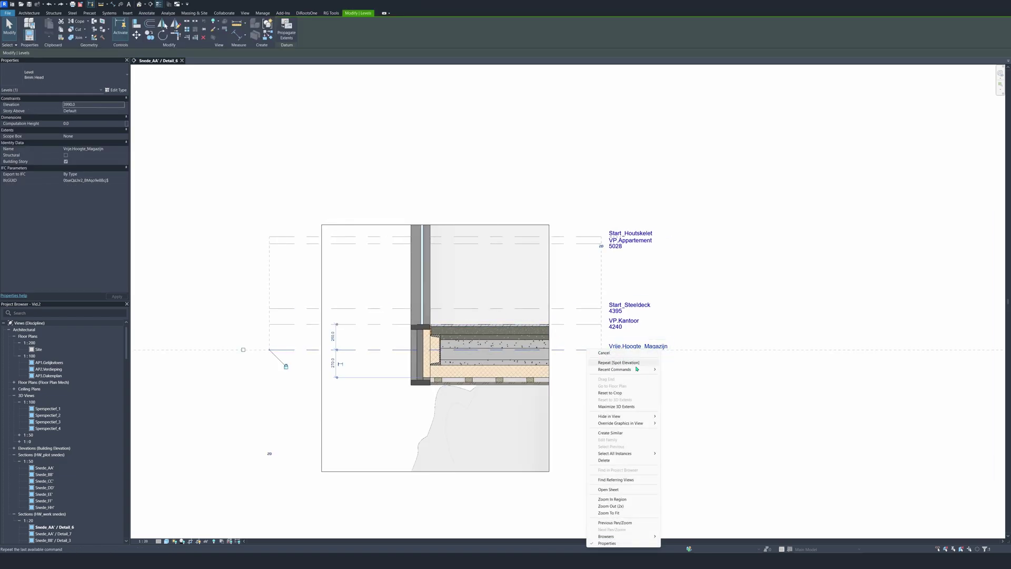
mouse_move(629, 416)
left_click(680, 423)
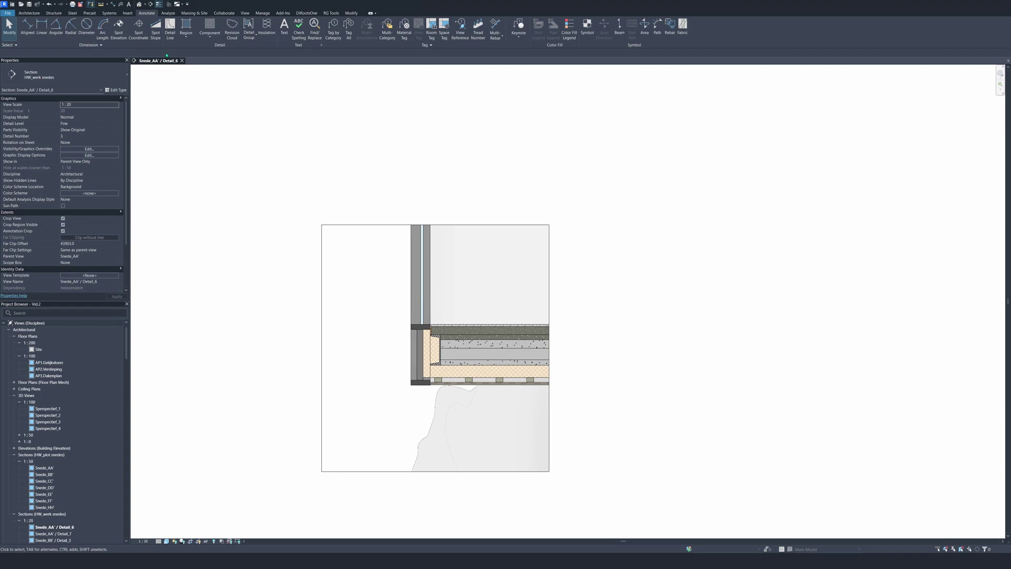
Place a spot elevation with leader and shoulder on the top surface of the finished floor, inside the façade.
left_click(118, 26)
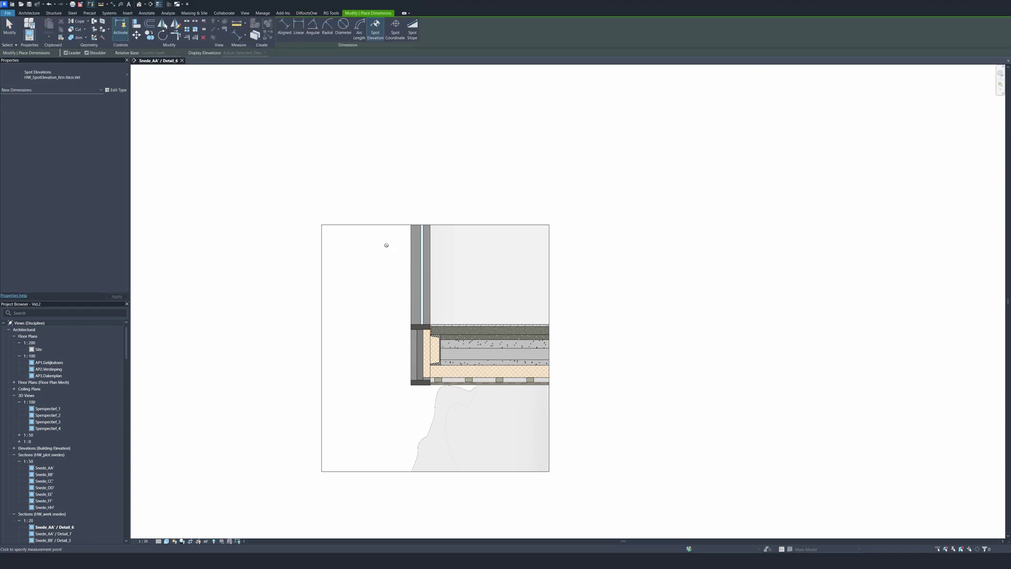
scroll(474, 313, "up", 3)
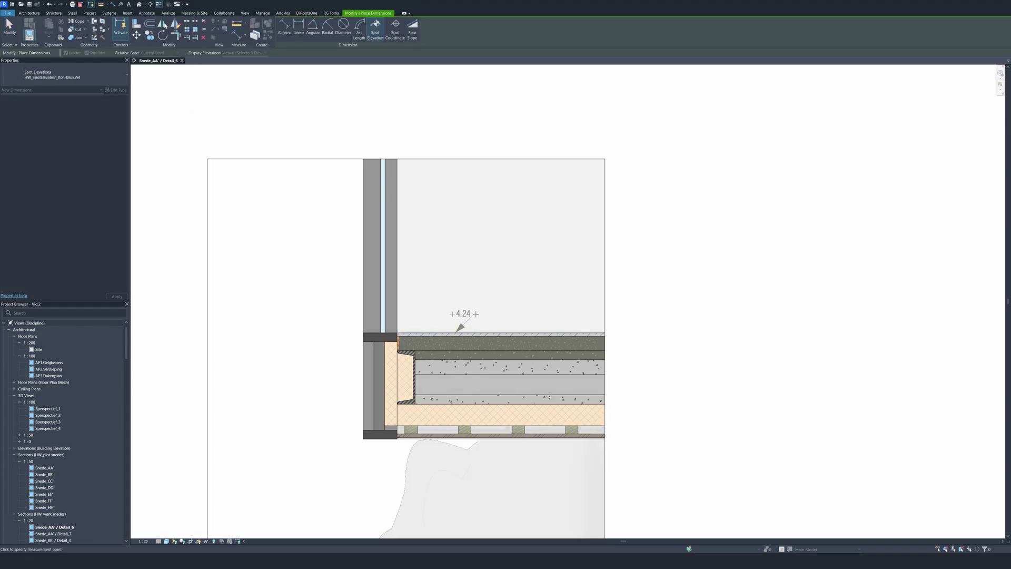
left_click(457, 332)
left_click(470, 318)
left_click(480, 318)
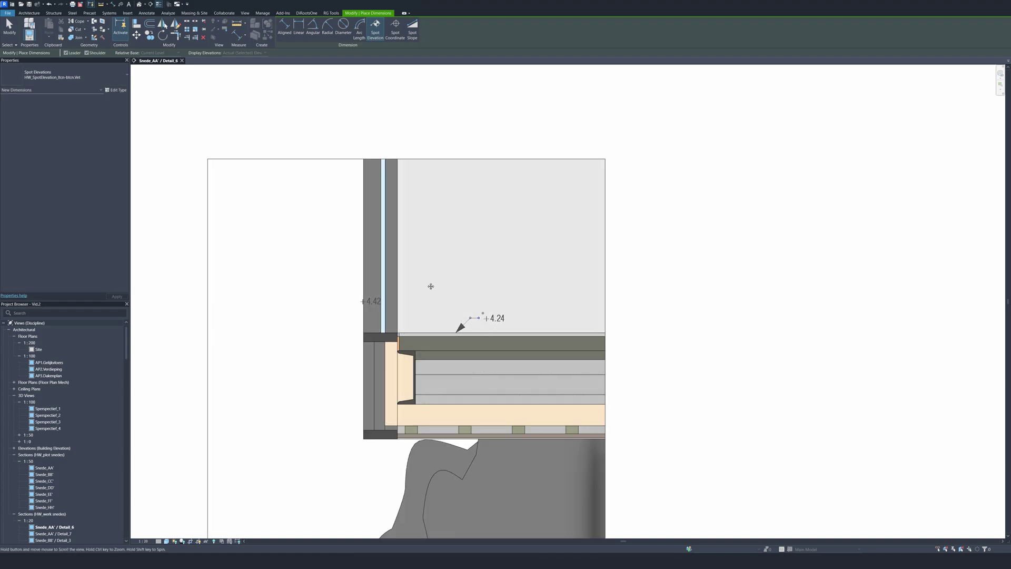
Place a second spot elevation on the underside of the façade's lower profile, with its text outside the façade.
middle_click_drag(429, 287, 575, 183)
left_click(519, 336)
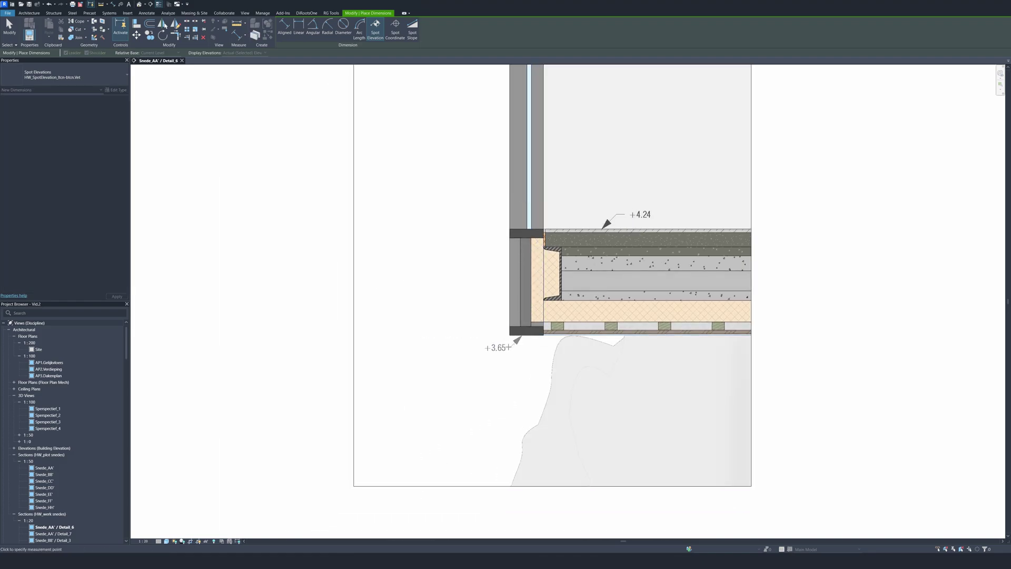
left_click(506, 349)
left_click(479, 350)
key("Escape")
key("Escape")
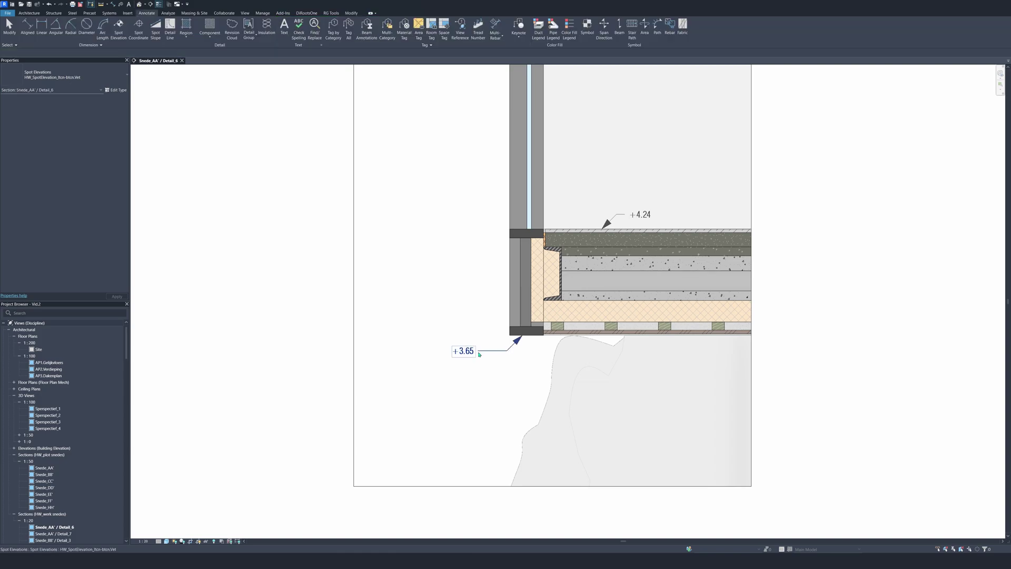
key("Escape")
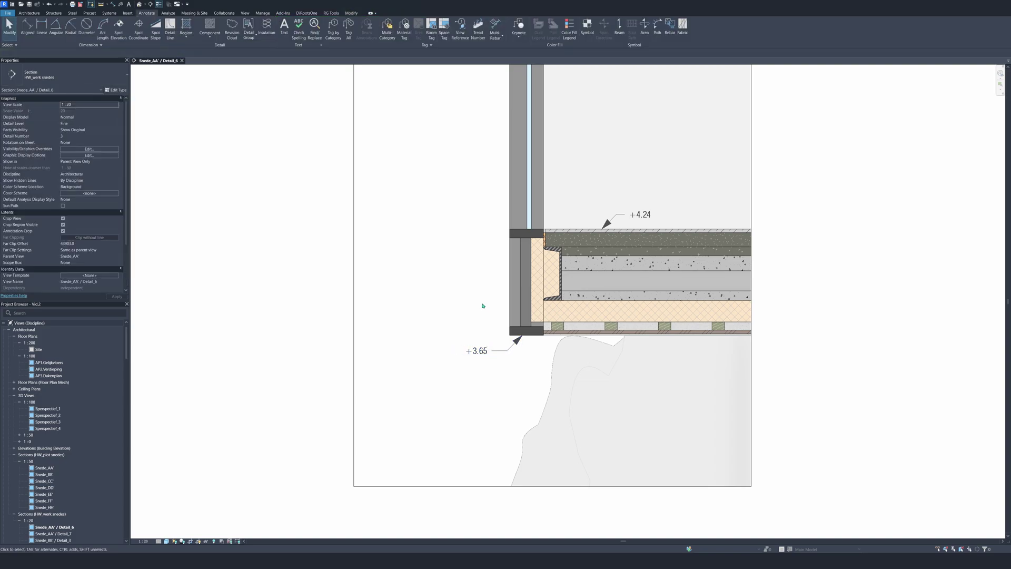
Override the cut foreground pattern of the wall insulation and the steel channel's insulation infill by element with a beige solid fill.
scroll(482, 303, "down", 3)
middle_click_drag(464, 255, 407, 286)
scroll(402, 286, "up", 3)
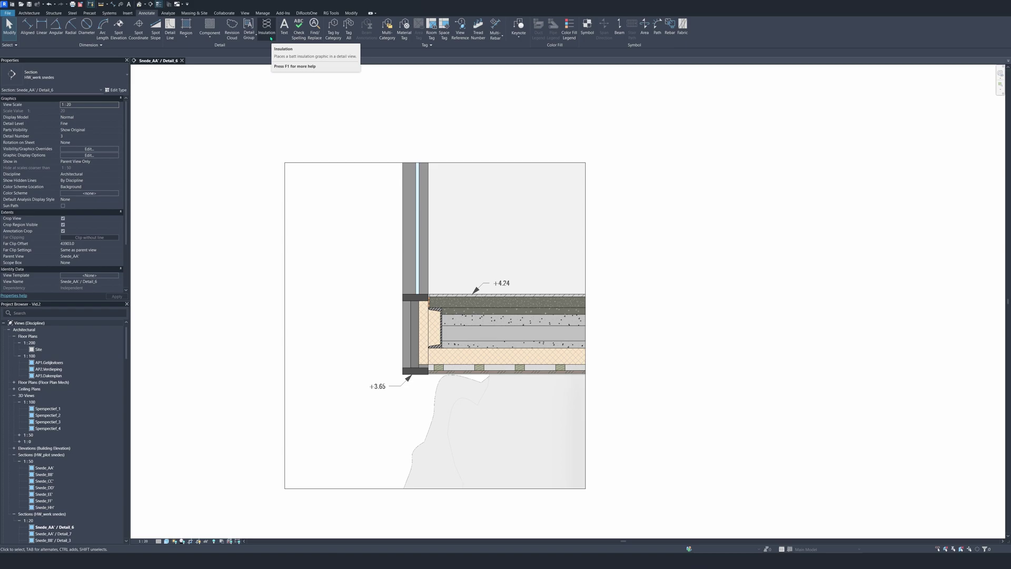
left_click(421, 337)
scroll(421, 337, "up", 2)
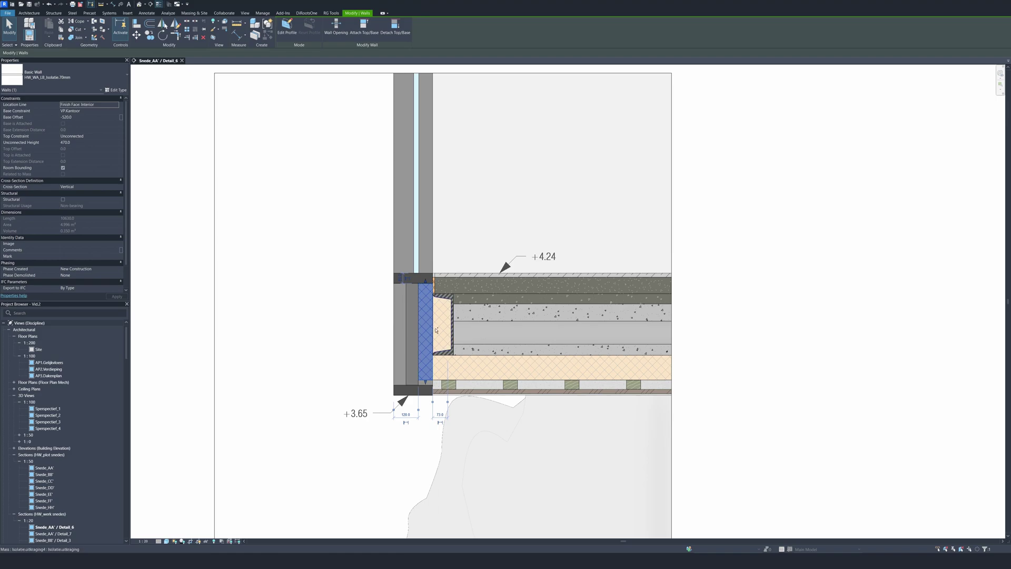
left_click(436, 330, "ctrl")
right_click(436, 330)
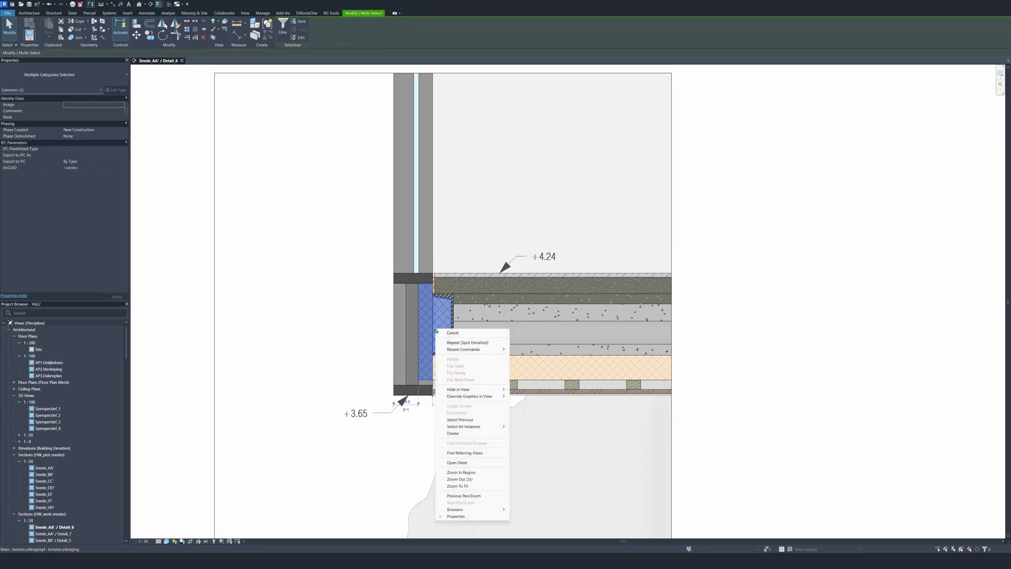
mouse_move(486, 396)
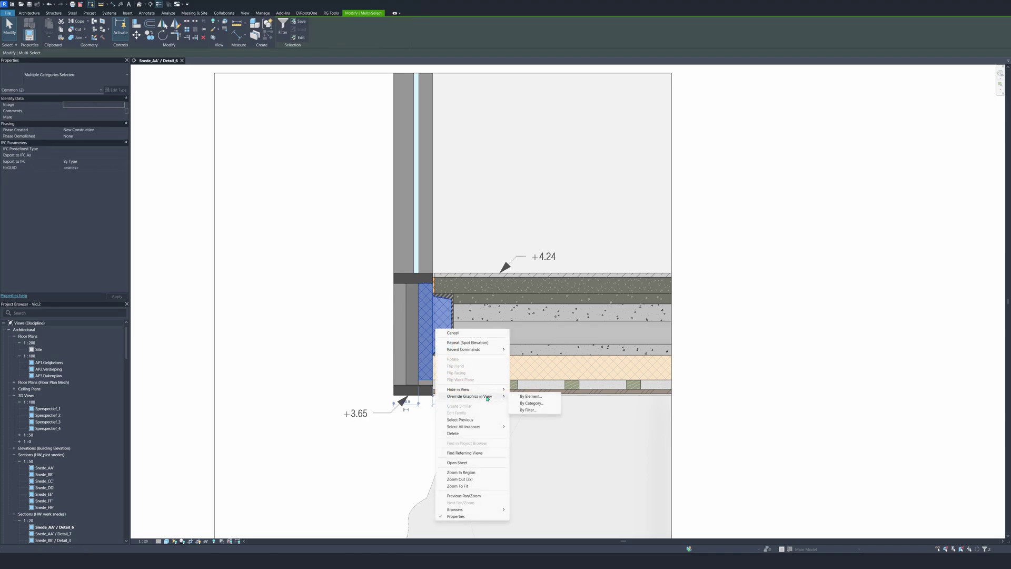
left_click(524, 401)
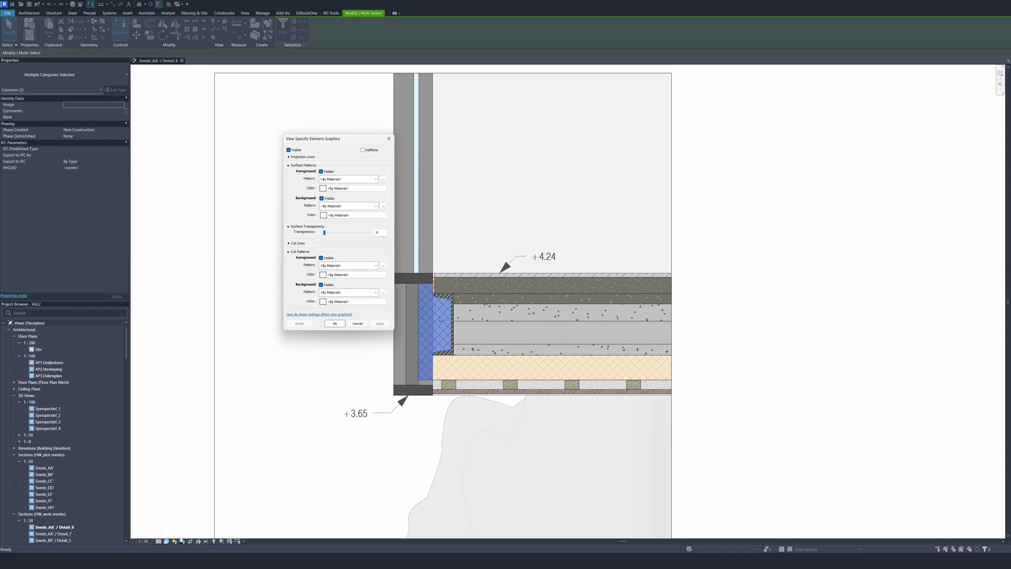
left_click(348, 265)
left_click(347, 266)
left_click(342, 275)
left_click(330, 241)
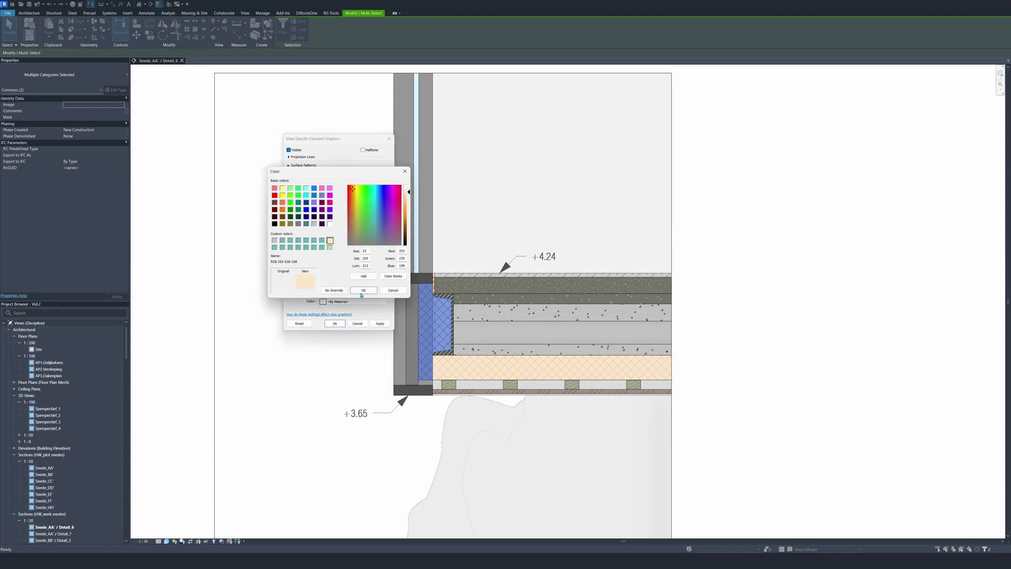
left_click(364, 291)
left_click(380, 323)
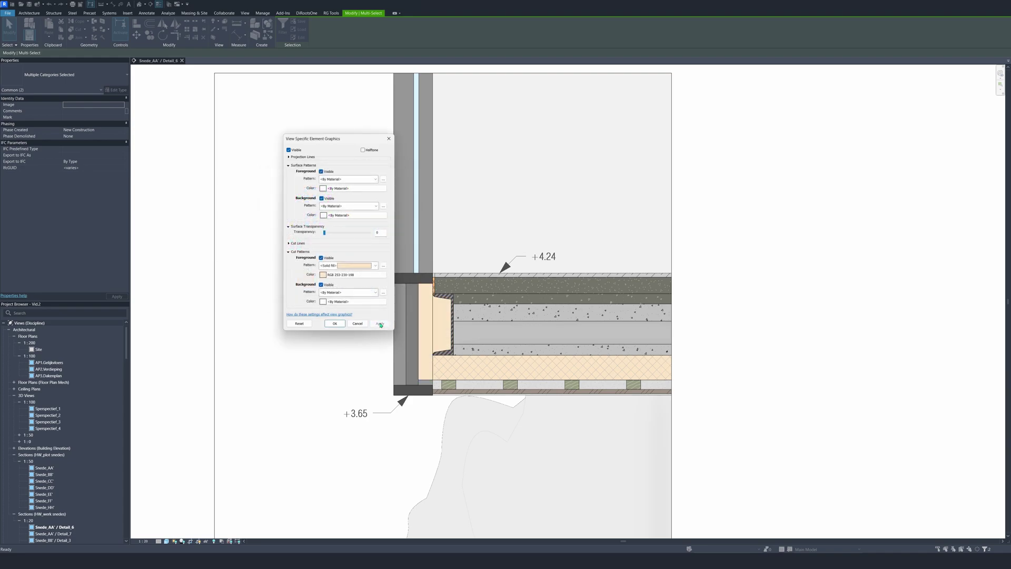
left_click(357, 323)
left_click(349, 311)
scroll(360, 327, "down", 1)
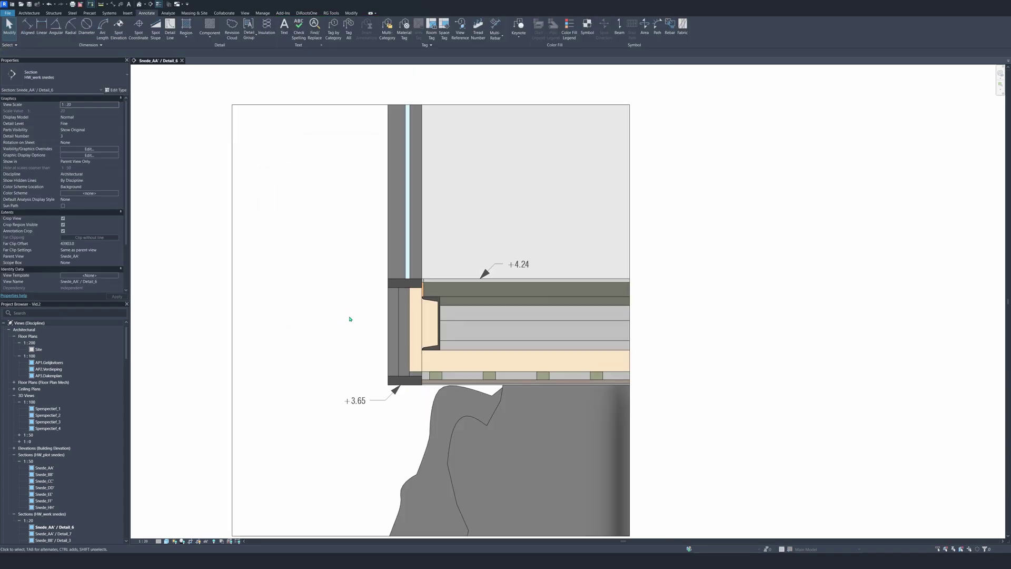
Measure the thickness of the wall insulation layer beside the steel channel.
scroll(360, 328, "down", 1)
left_click(170, 26)
scroll(421, 338, "up", 3)
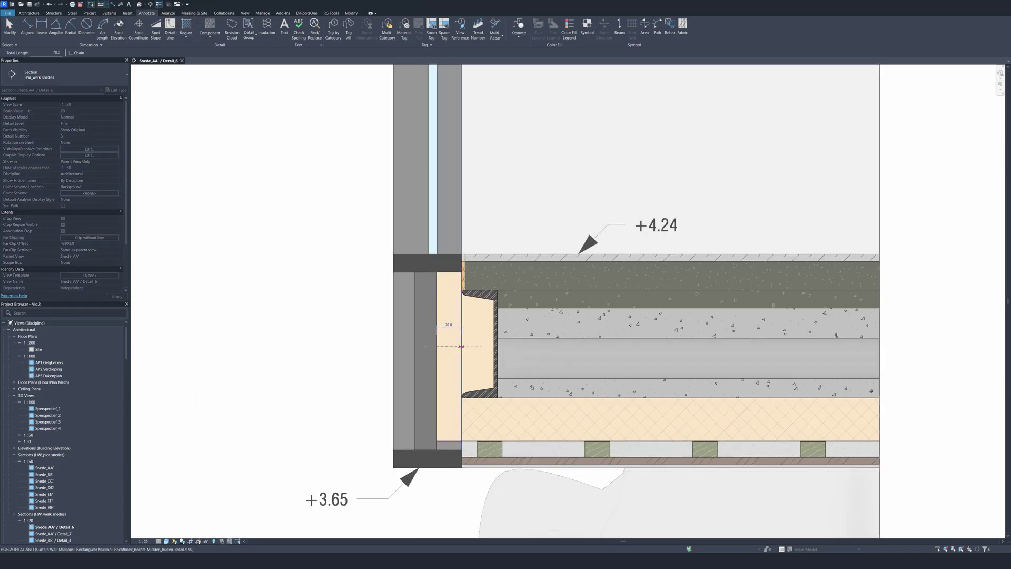
key("Escape")
key("Escape")
Draw batting insulation over the wall insulation layer and, 90 mm wide and aligned to the far side, over the steel channel's full height.
left_click(267, 26)
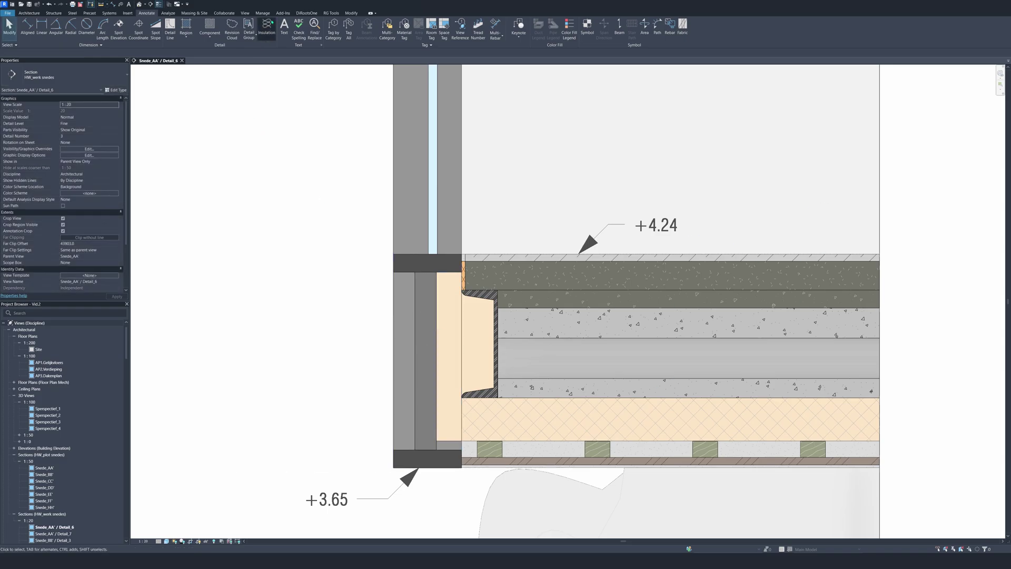
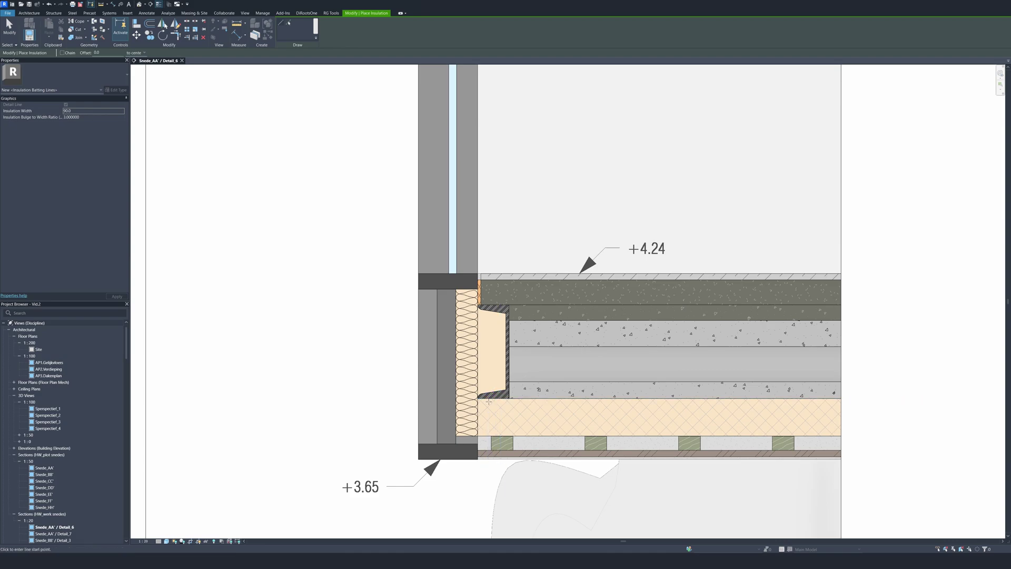
left_click(145, 53)
left_click(137, 70)
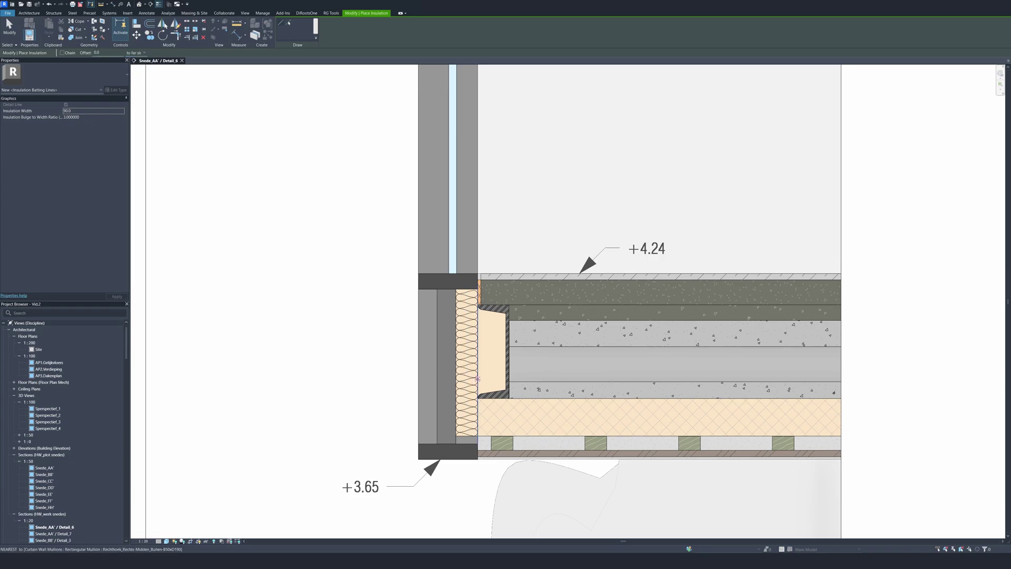
scroll(478, 382, "up", 4)
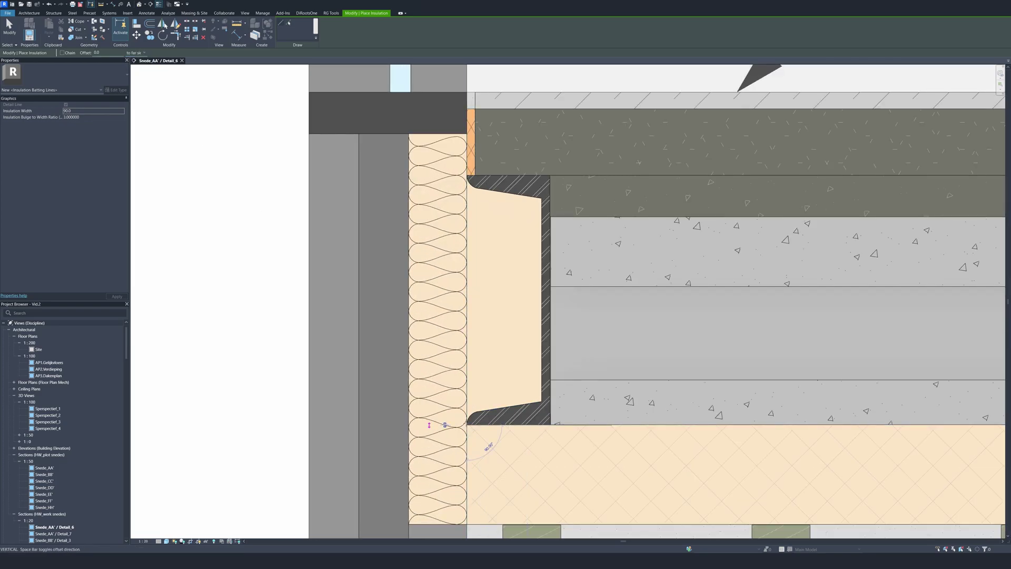
left_click(467, 428)
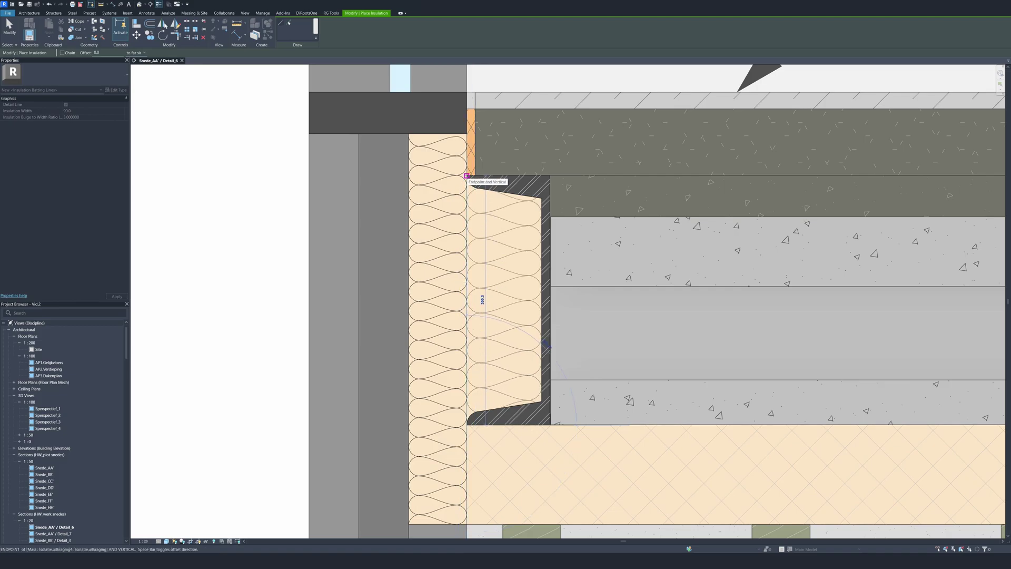
left_click(466, 176)
scroll(474, 361, "down", 4)
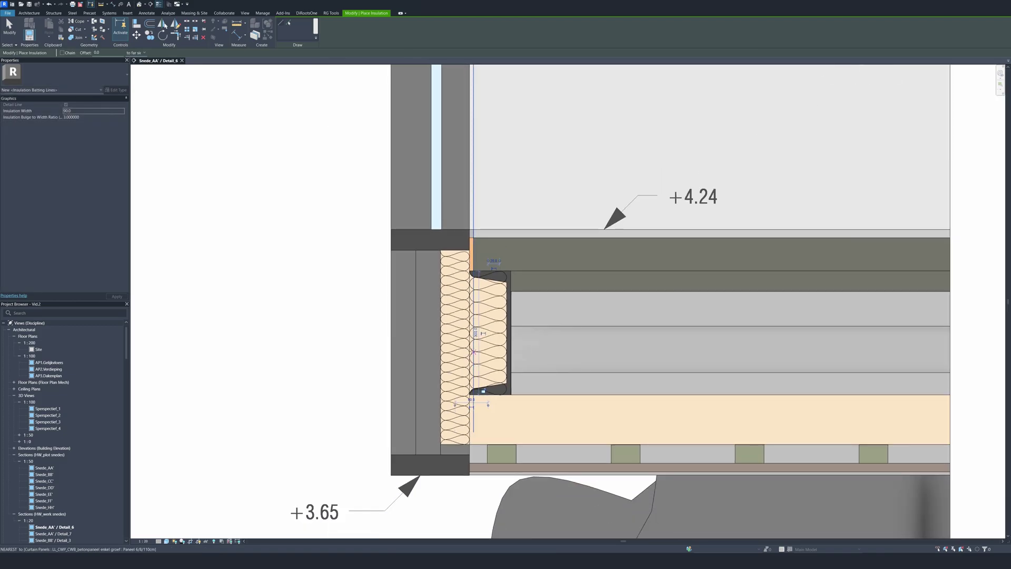
key("Escape")
key("Escape")
Start a filled region of type LL_FR_Solid.Staal and pick the steel channel's edges as boundary lines.
scroll(487, 368, "up", 3)
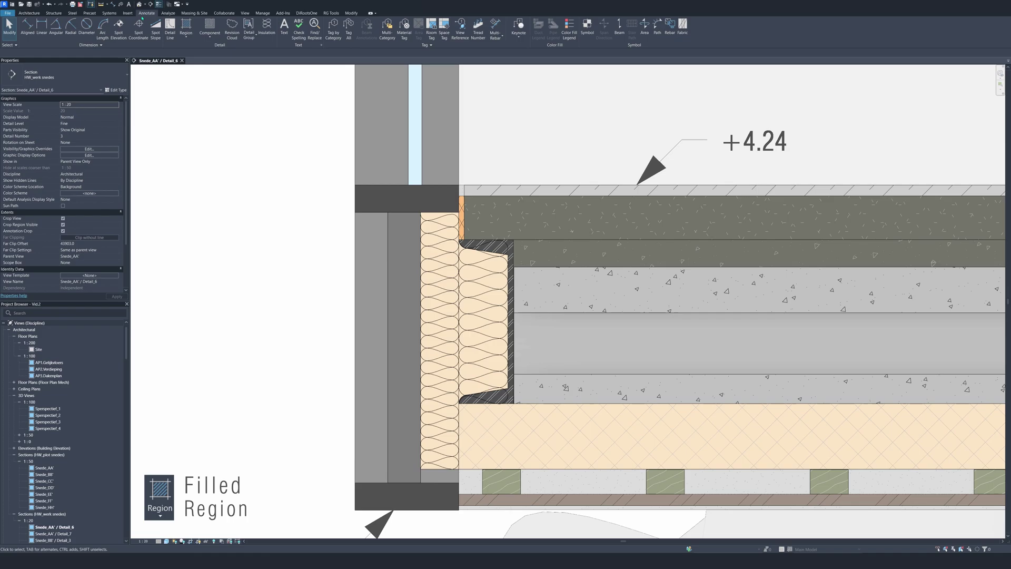
left_click(186, 25)
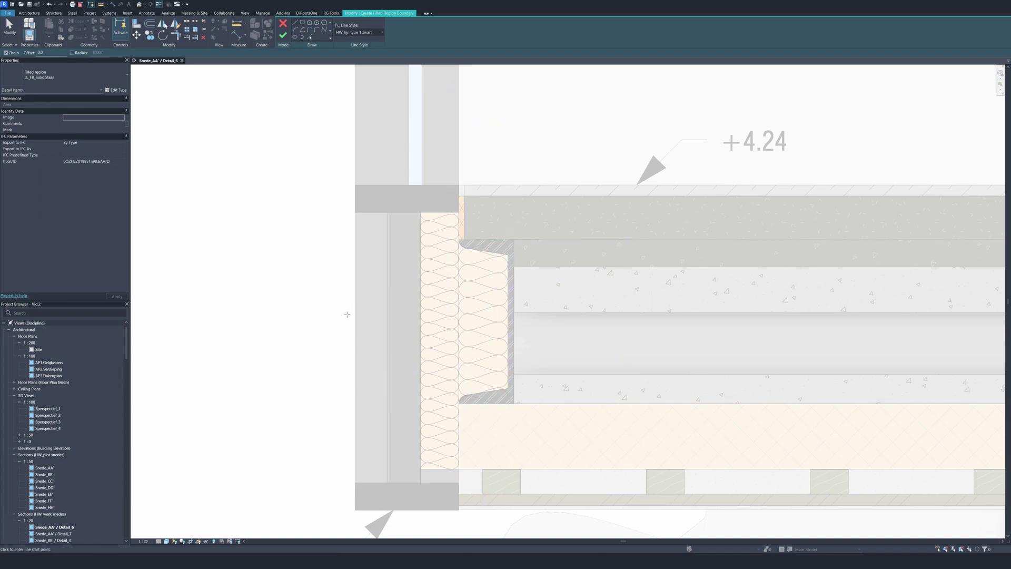
left_click(311, 37)
scroll(481, 233, "up", 2)
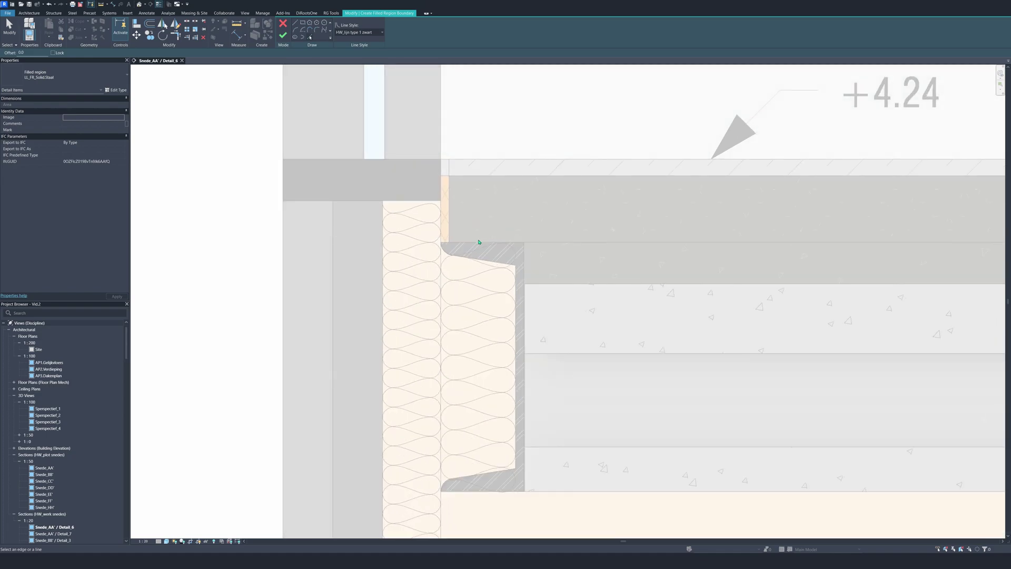
left_click(478, 243)
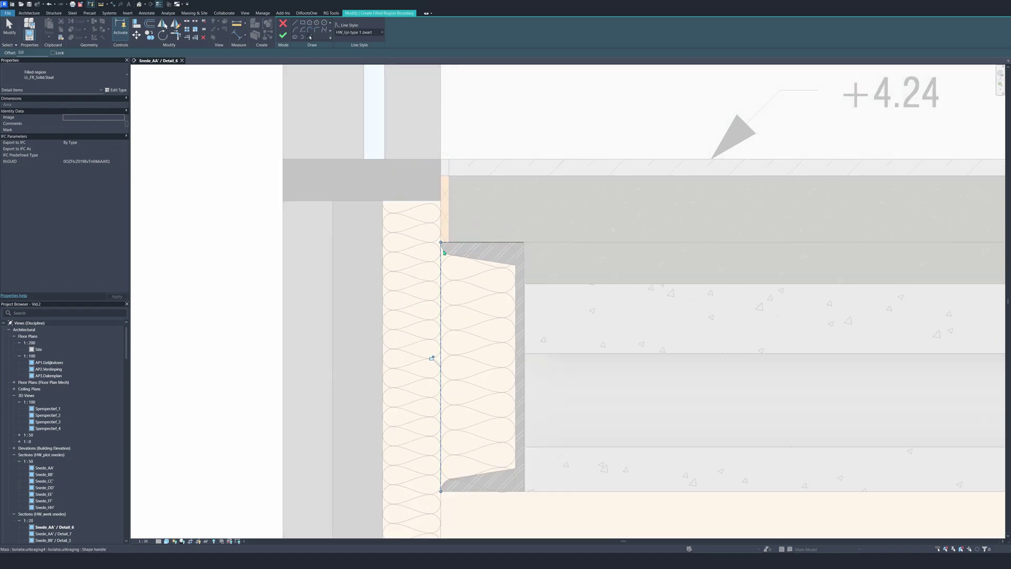
left_click(443, 249)
left_click(489, 264)
left_click(484, 473)
left_click(444, 485)
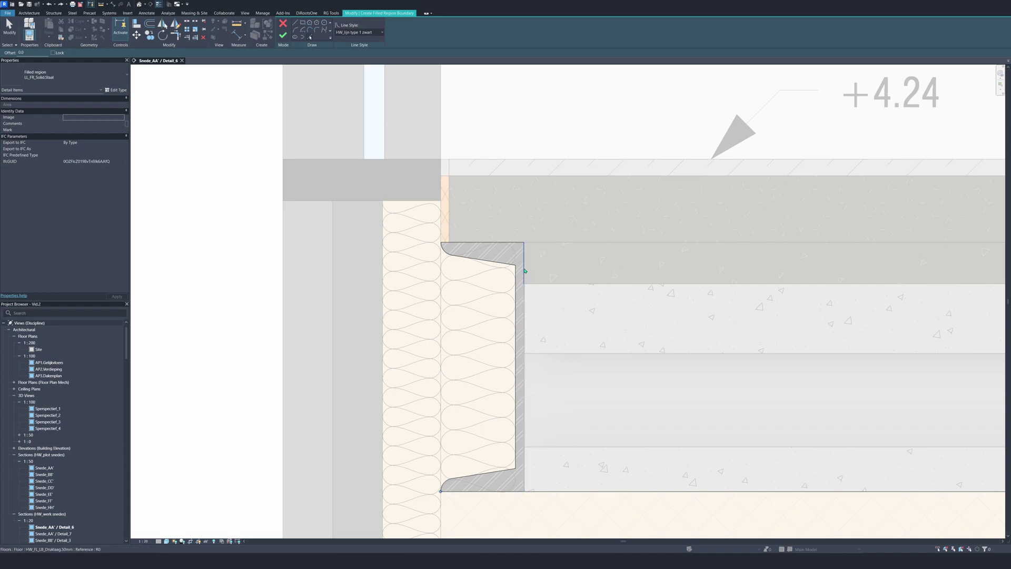
Trim the picked boundary lines at their corners into a closed outline around the steel channel.
scroll(488, 338, "down", 2)
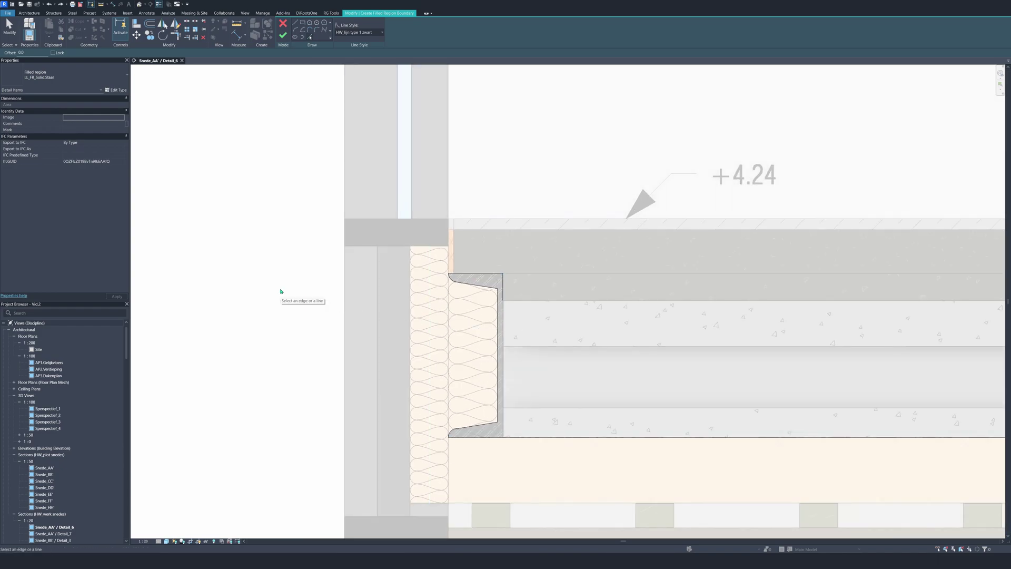
key("Escape")
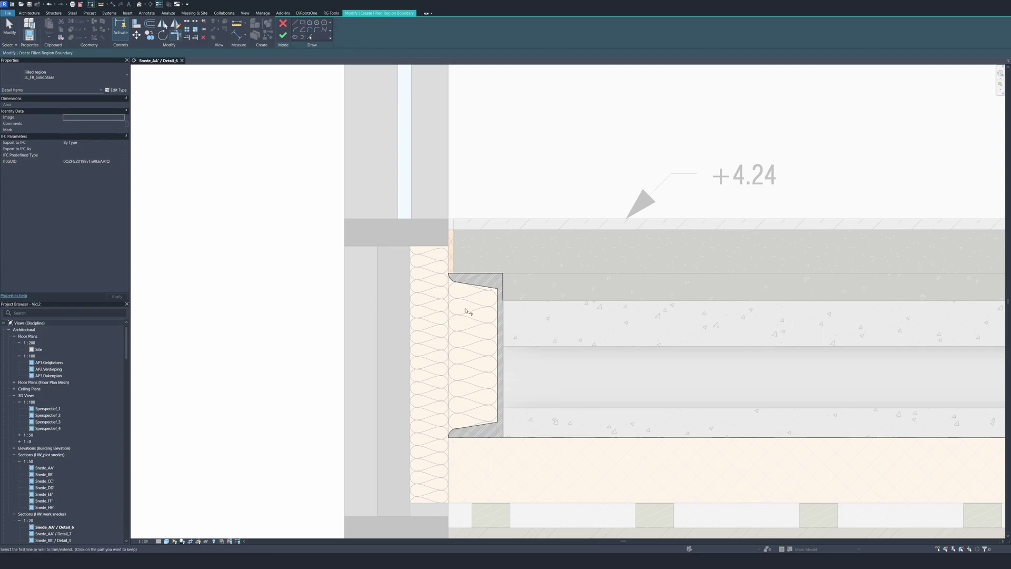
key("t")
key("r")
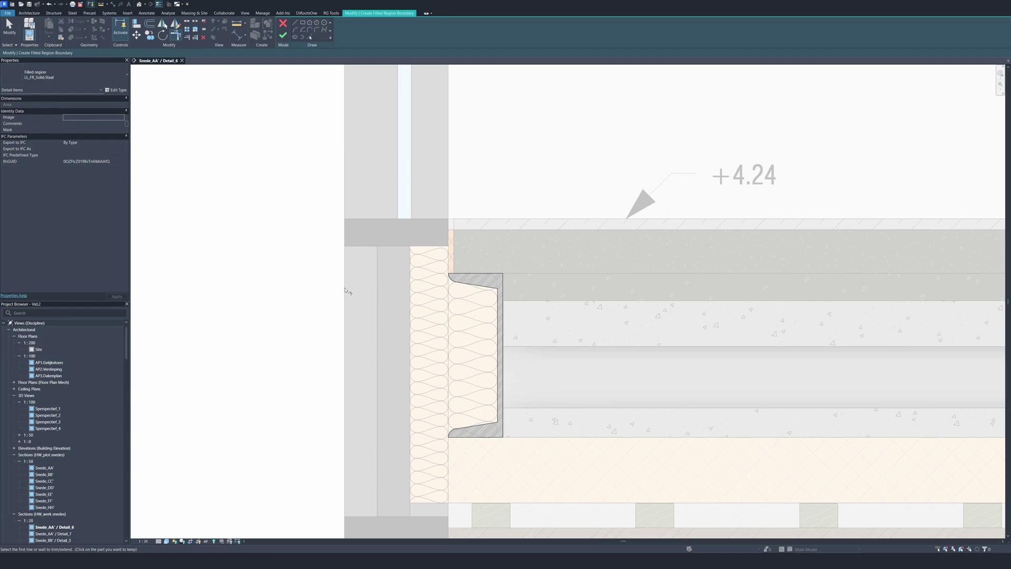
key("Escape")
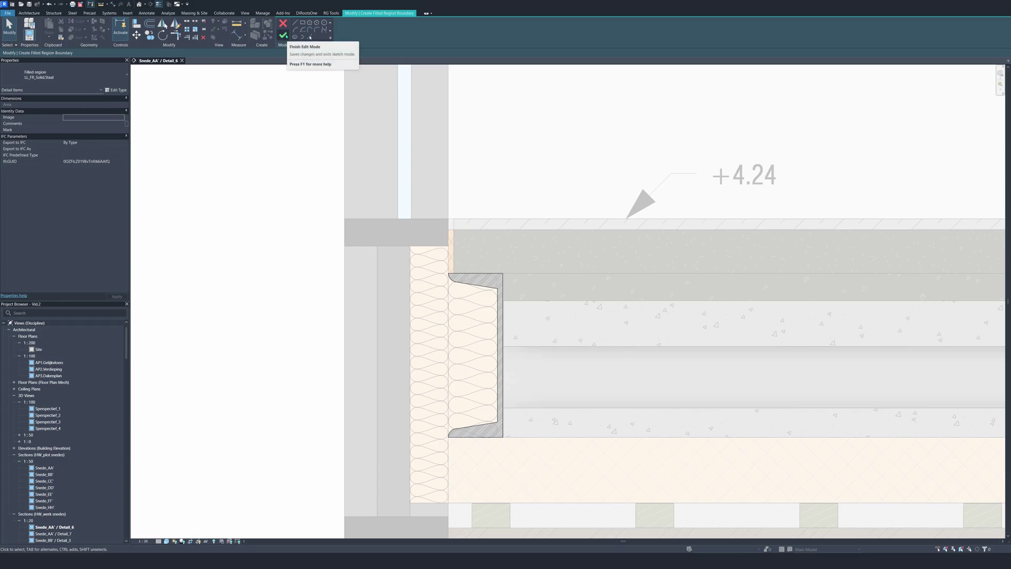
Finish the steel channel's filled region and change its type to LL_FR_Staal.
left_click(283, 35)
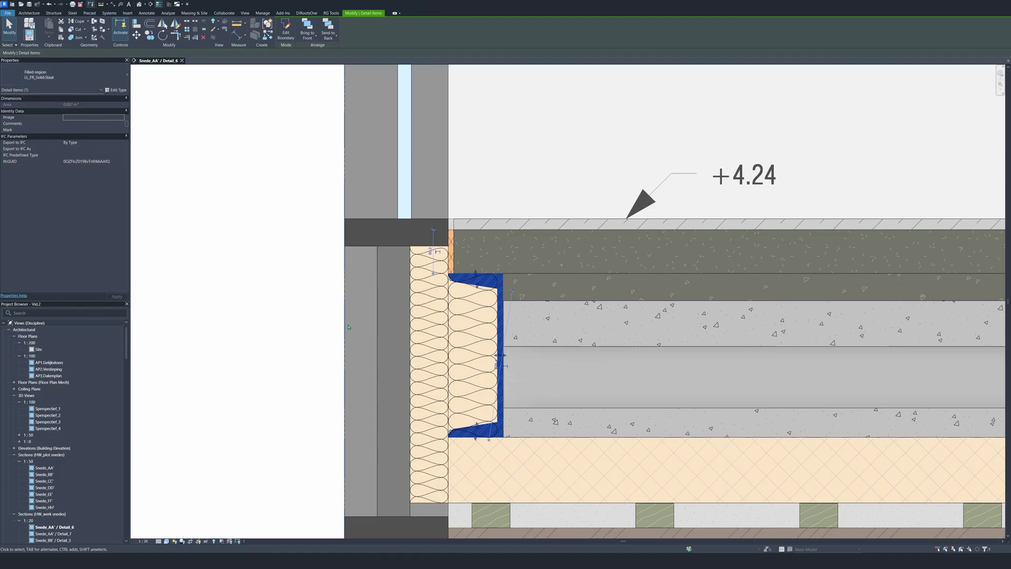
left_click(304, 340)
left_click(449, 289)
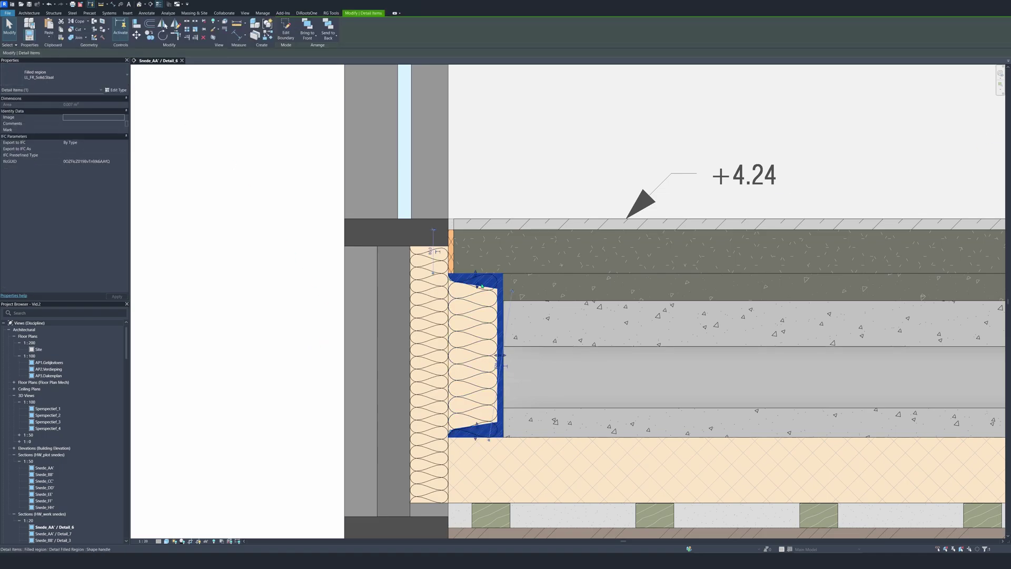
left_click(83, 79)
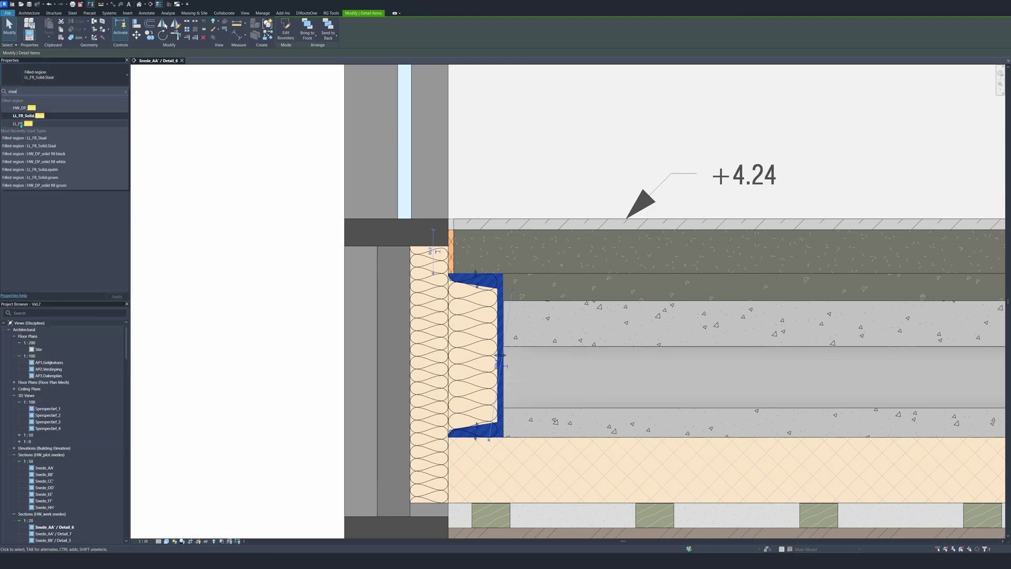
left_click(26, 107)
left_click(268, 309)
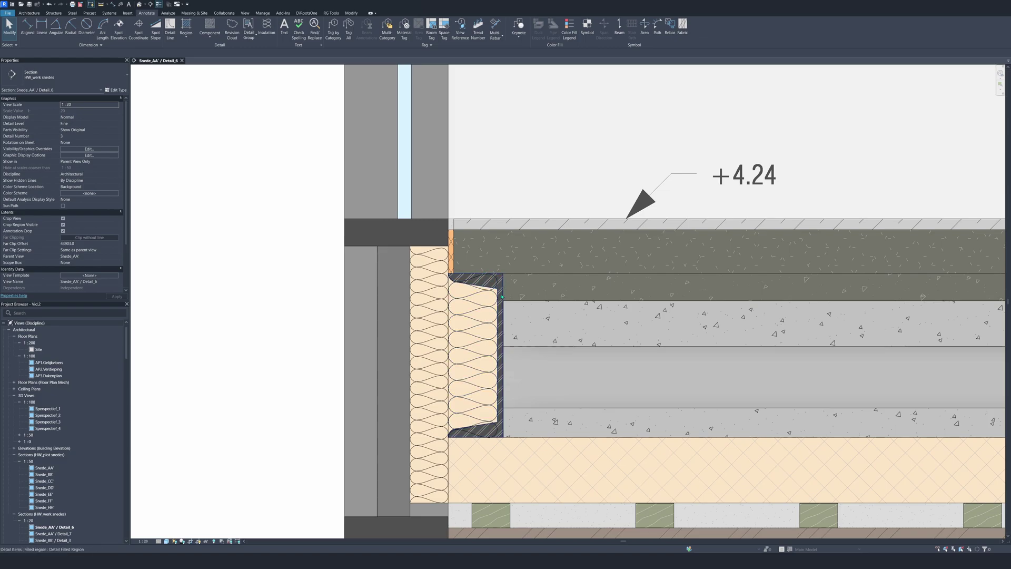
Bring the steel channel's filled region to the front of the other detail elements.
left_click(499, 292)
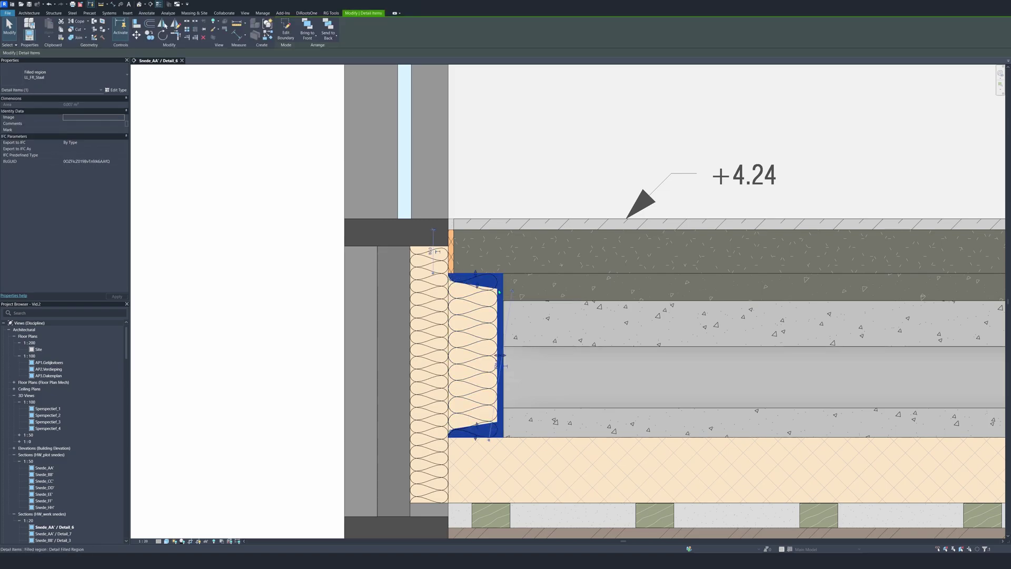
scroll(303, 199, "down", 4)
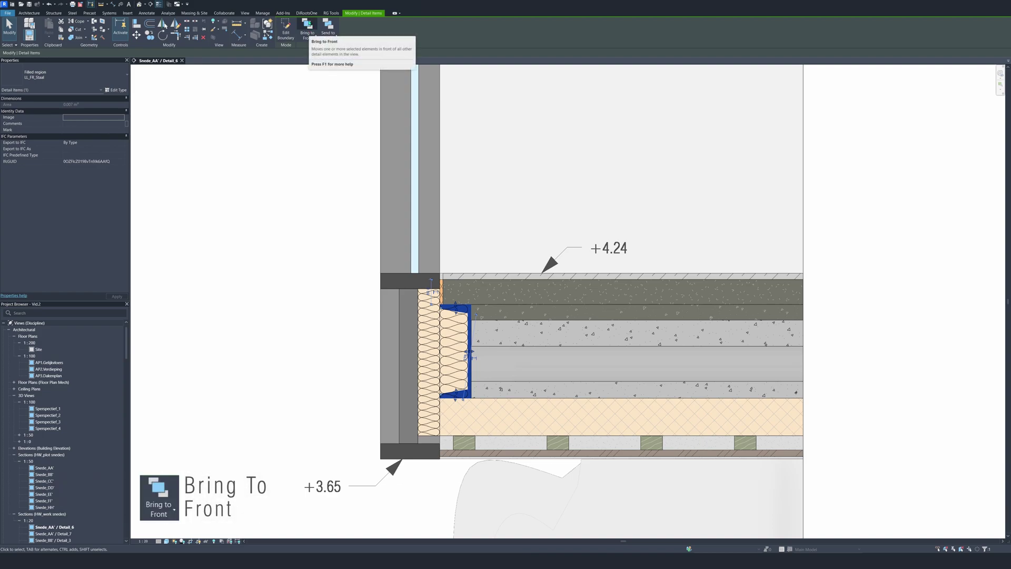
left_click(307, 26)
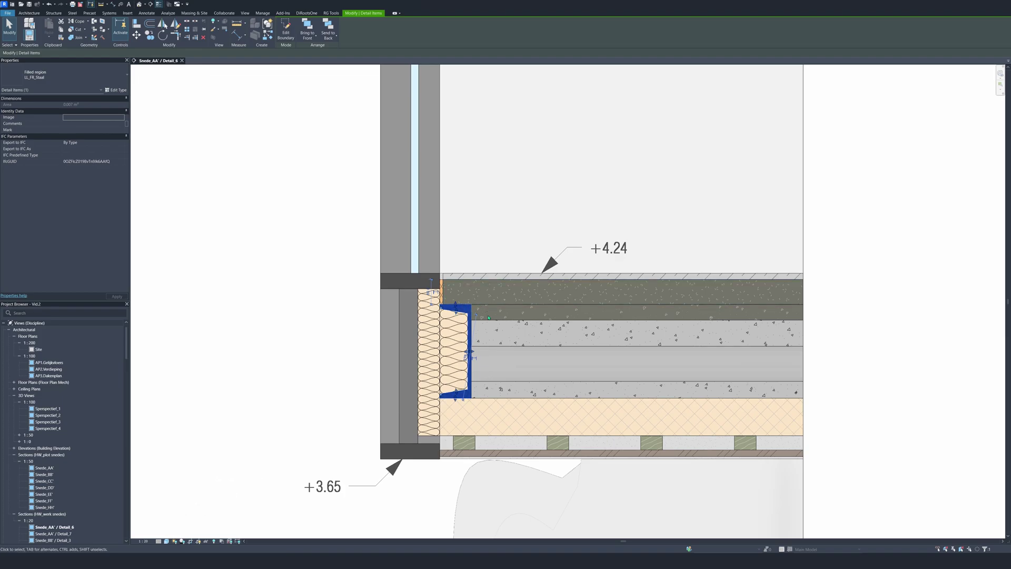
left_click(337, 327)
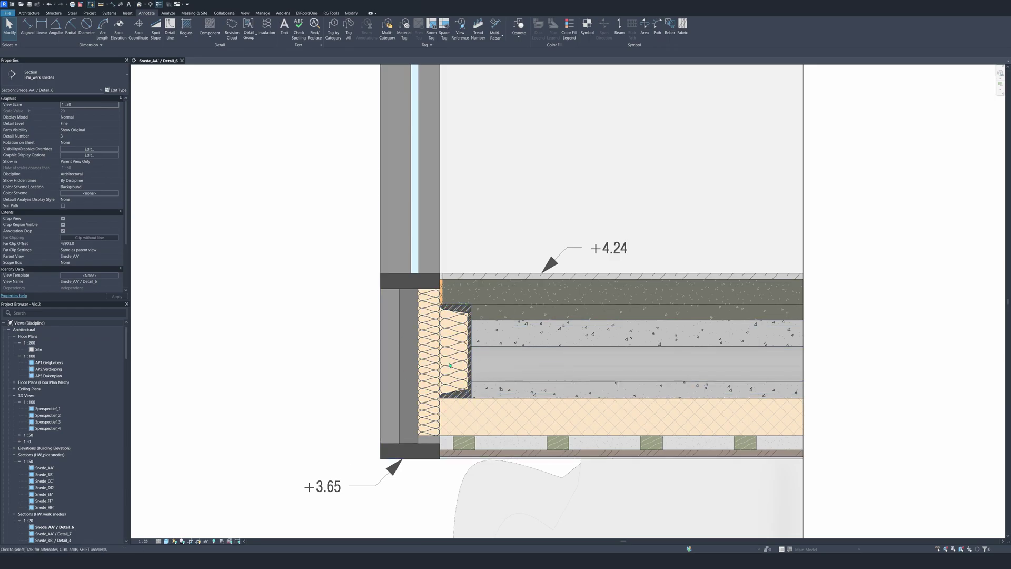
scroll(363, 318, "down", 3, "ctrl")
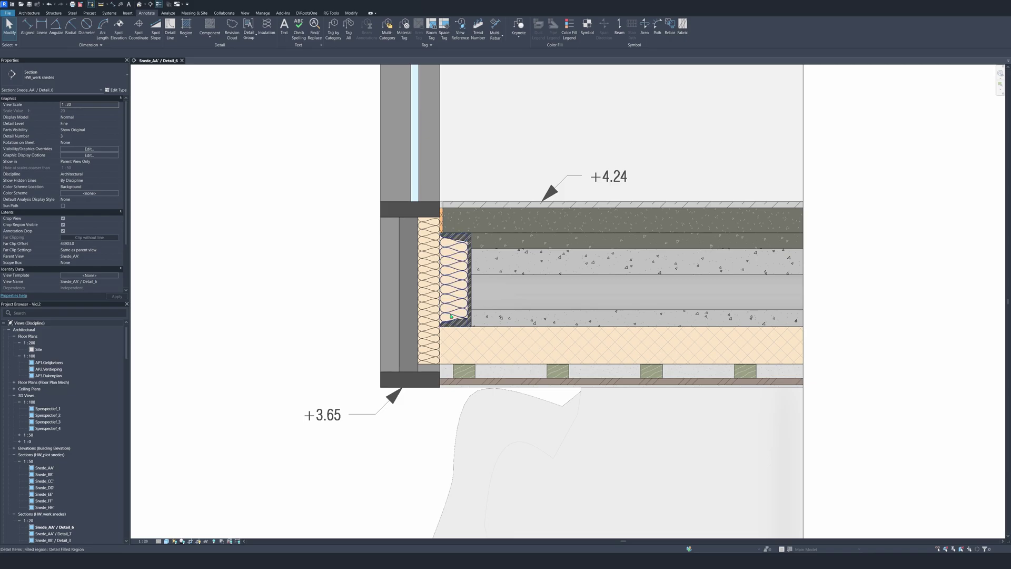
Override the projection line colour of both insulation battings in this view to grey RGB 192-192-192.
left_click(428, 298)
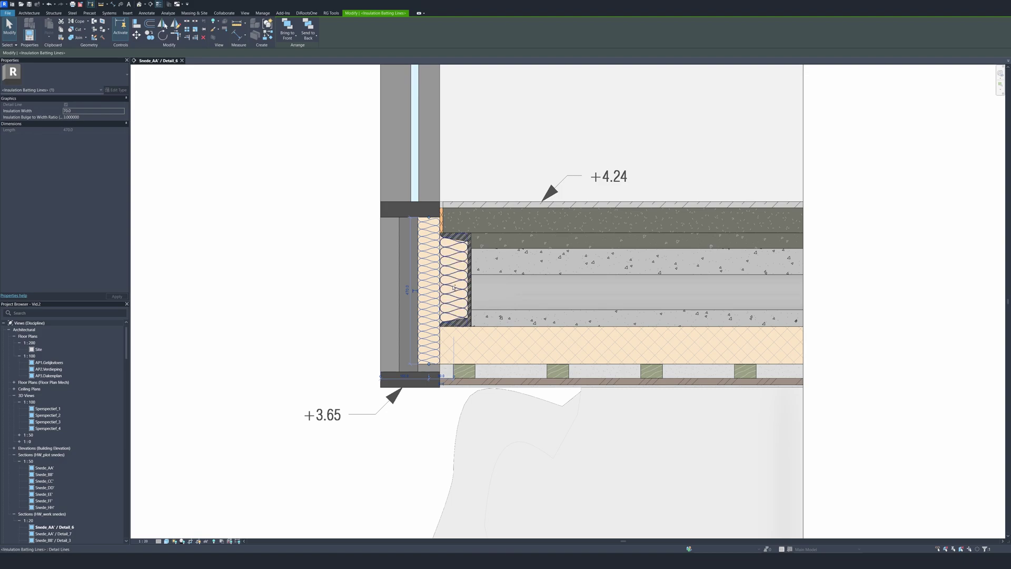
left_click(453, 286, "ctrl")
right_click(453, 286)
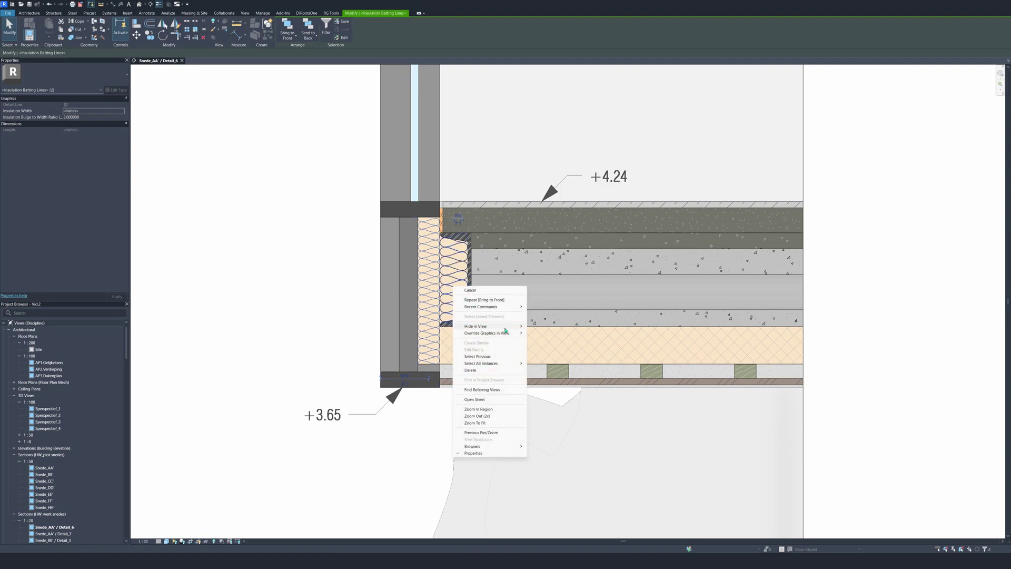
mouse_move(509, 333)
left_click(541, 334)
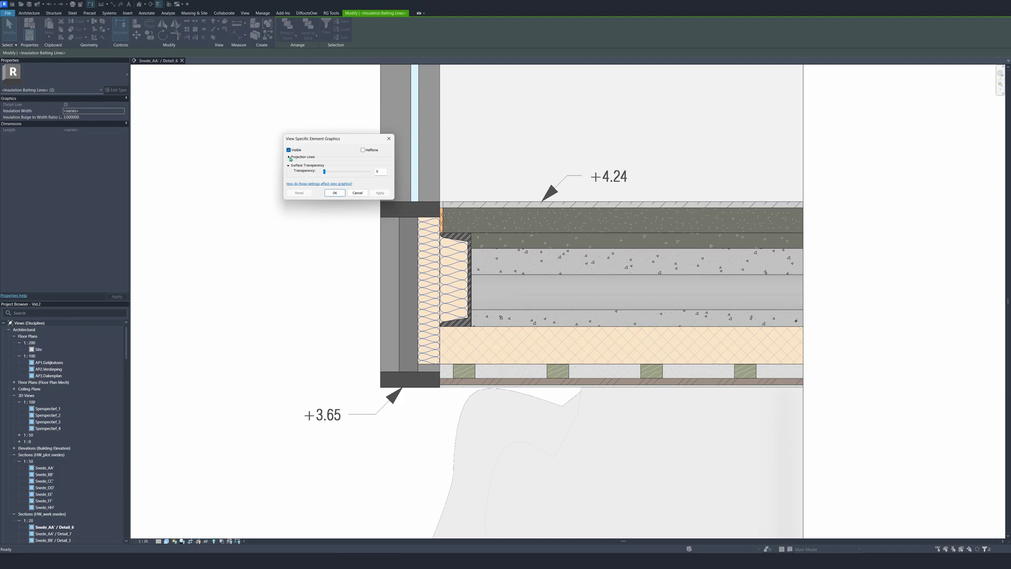
left_click(289, 157)
left_click(348, 176)
left_click(274, 190)
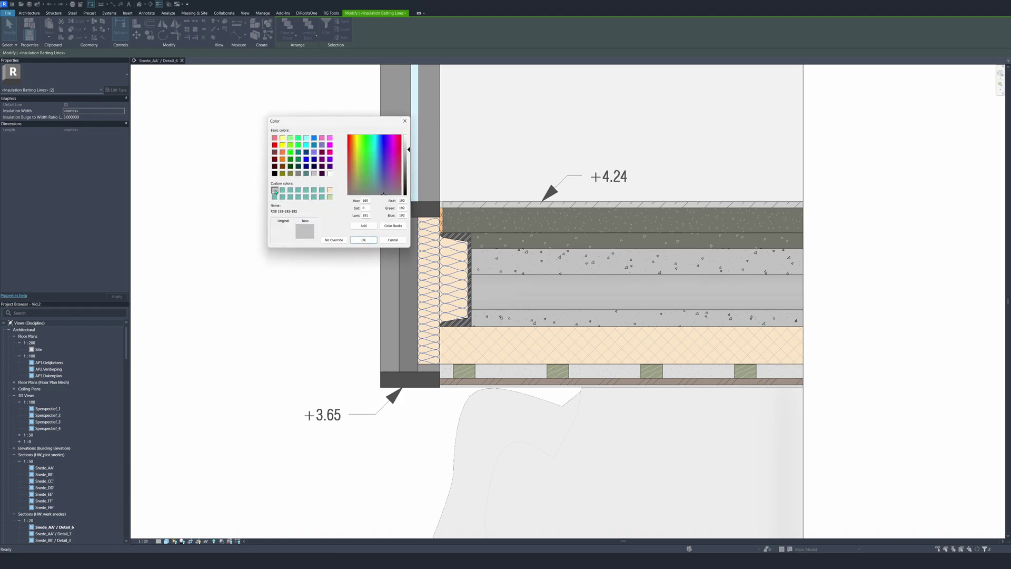
left_click(364, 240)
left_click(380, 222)
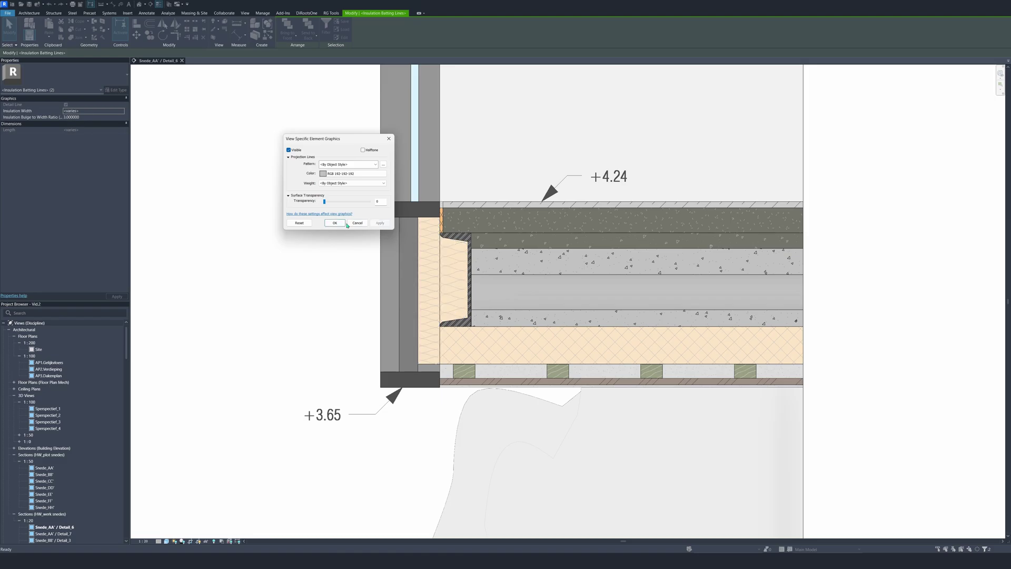
left_click(334, 223)
left_click(345, 304)
Place a text note without a leader reading "the text" in the open area above the floor.
scroll(343, 288, "down", 3)
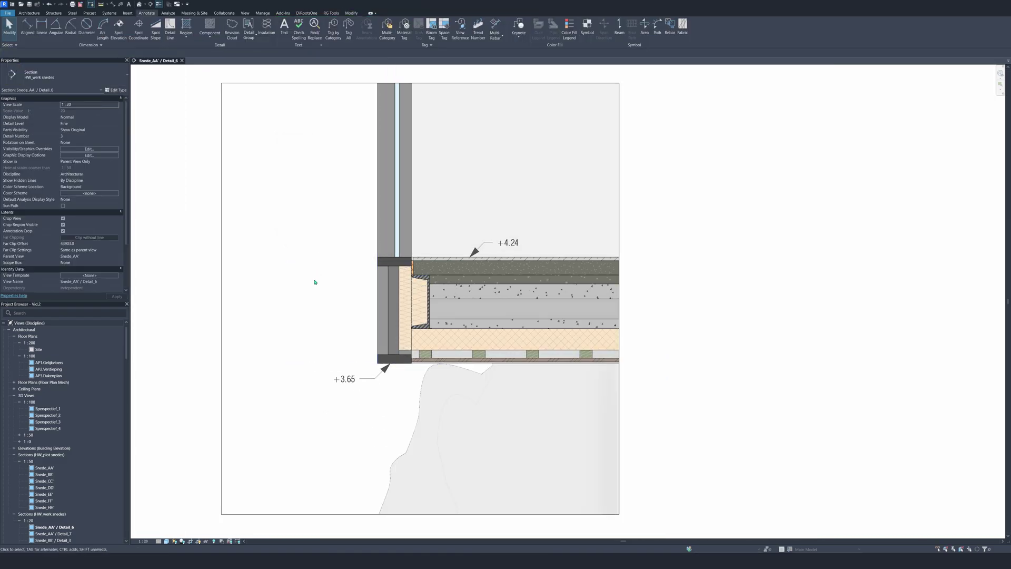
middle_click_drag(330, 293, 350, 296)
scroll(353, 301, "down", 2)
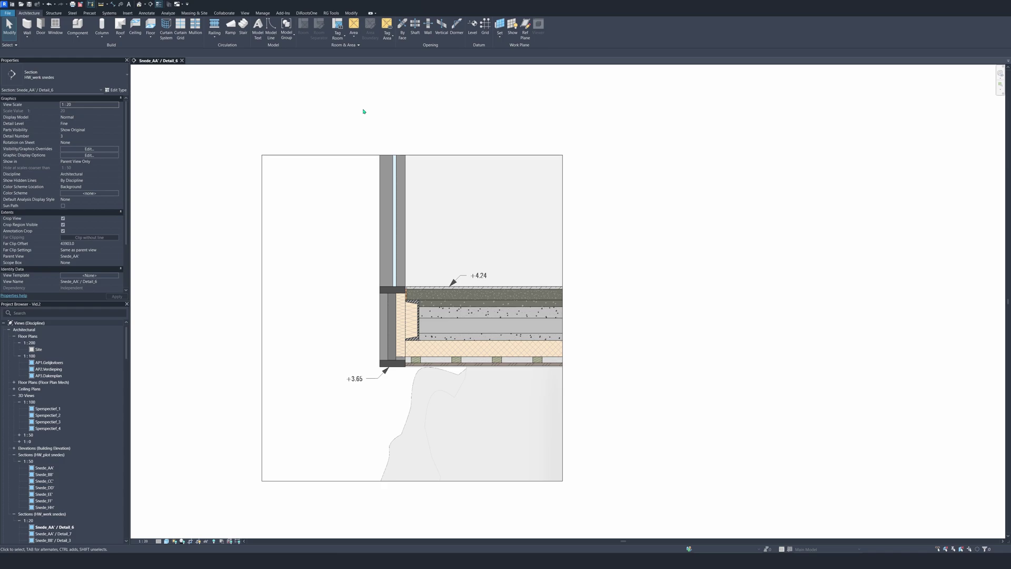
left_click(146, 14)
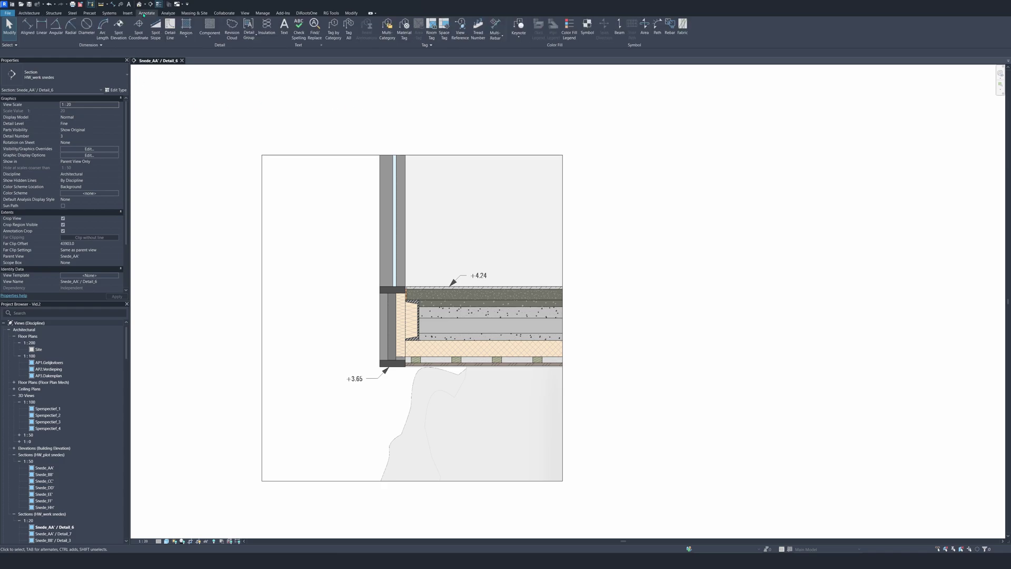
left_click(283, 28)
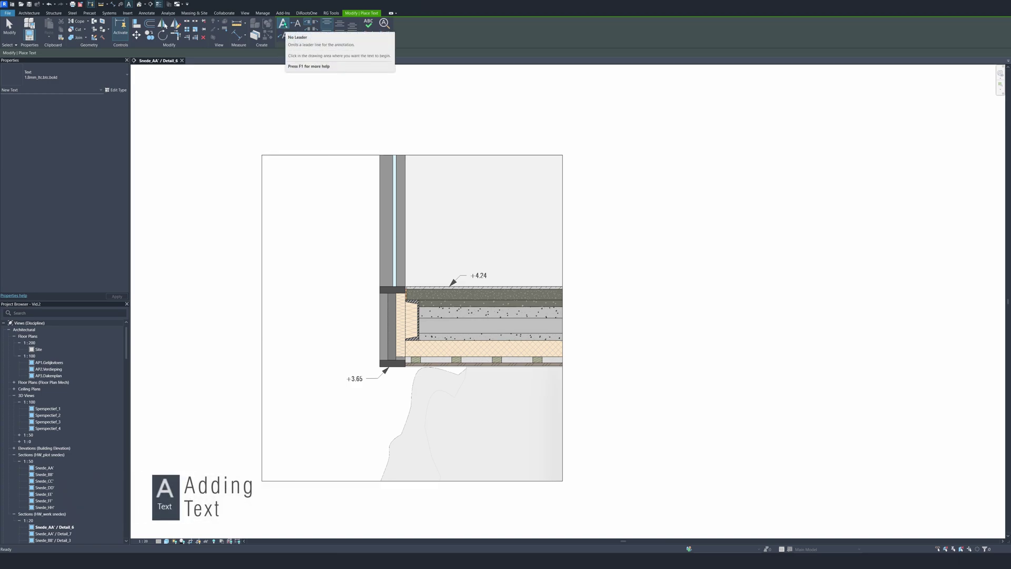
left_click(493, 194)
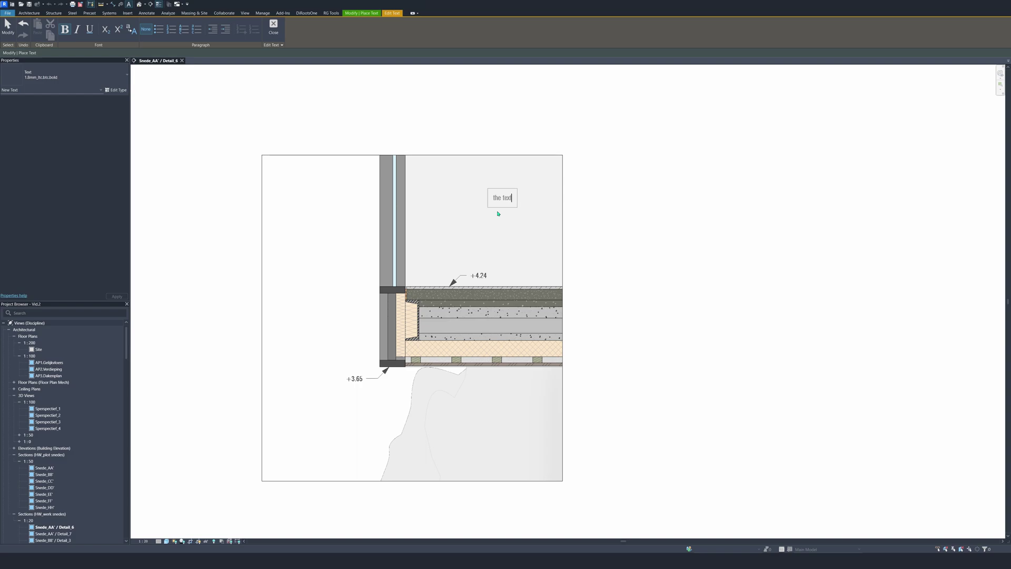
left_click(515, 227)
key("Escape")
key("Escape")
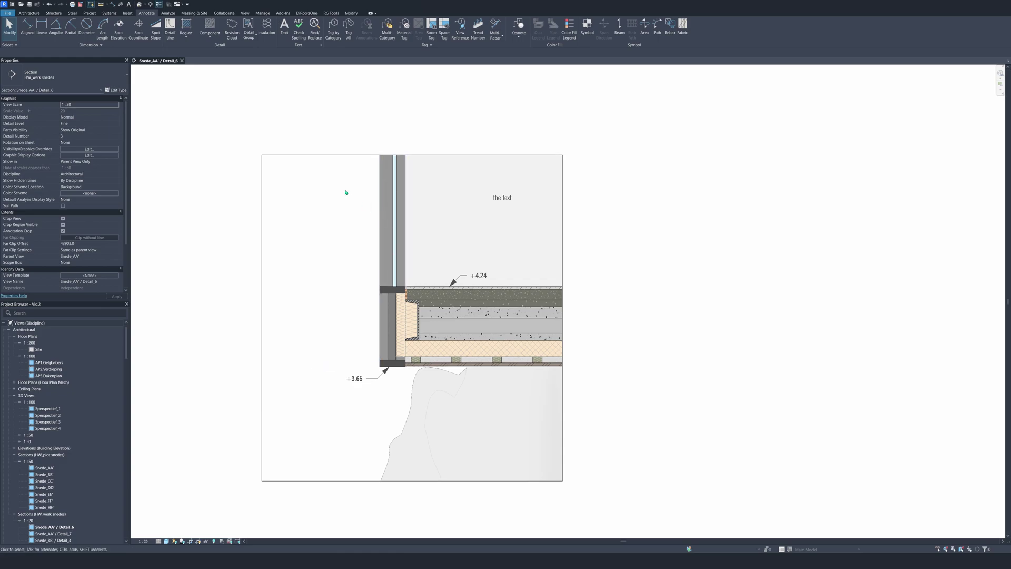
Start a new filled region with a circular boundary at the ceiling layers beneath the floor.
left_click(186, 25)
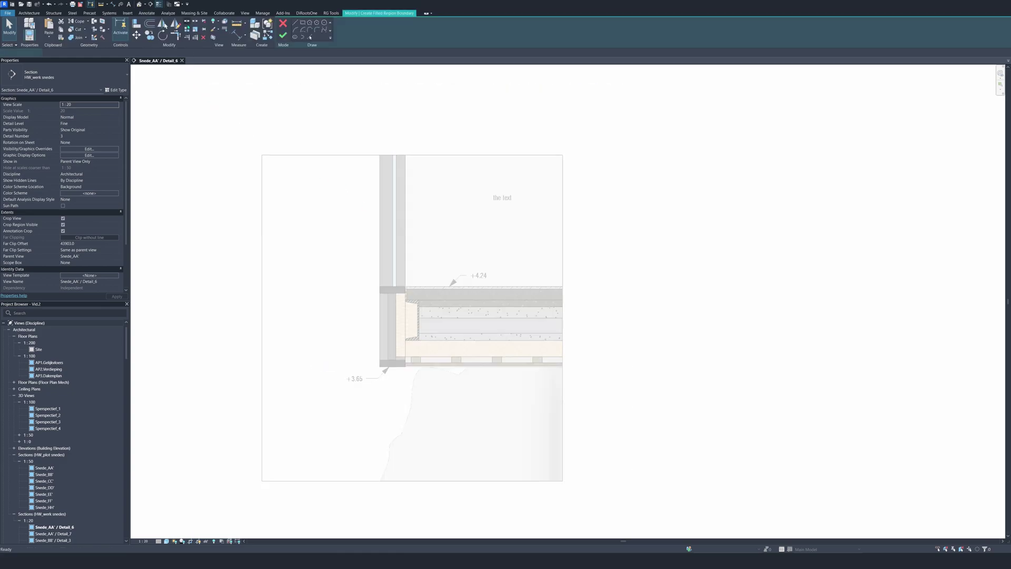
left_click(324, 23)
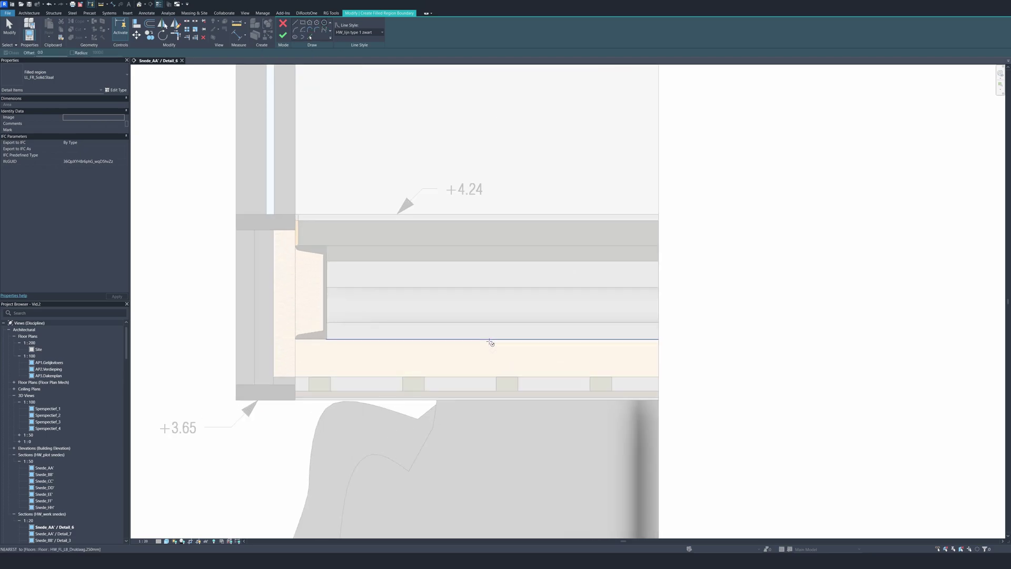
scroll(482, 343, "up", 3)
scroll(477, 408, "up", 2)
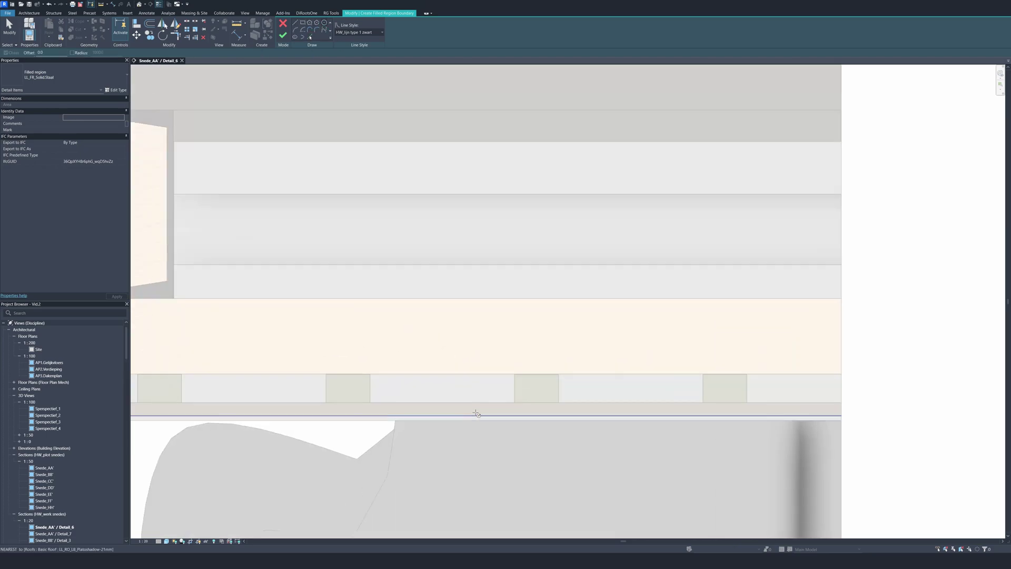
left_click(462, 410)
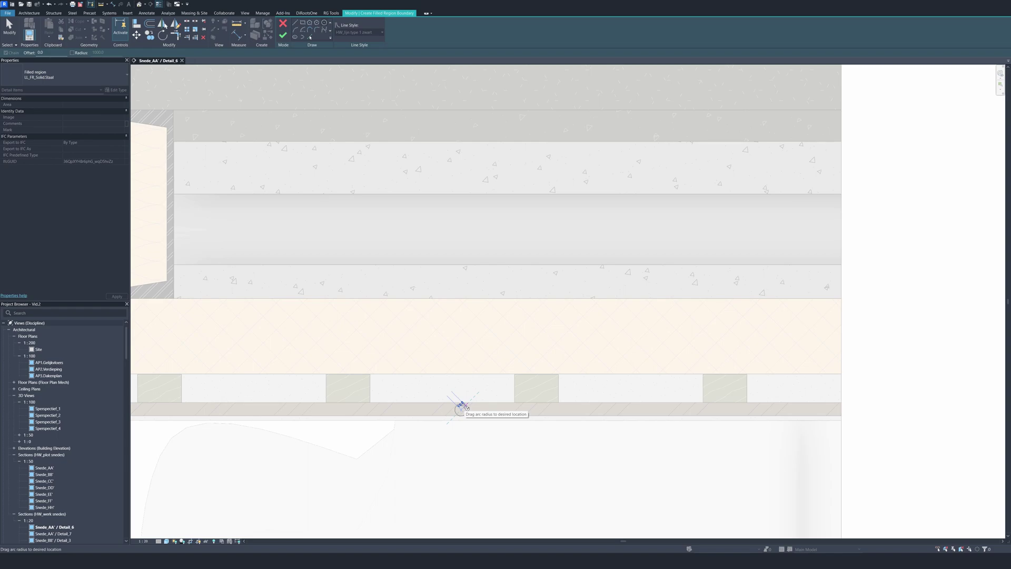
key("t")
key("r")
key("Escape")
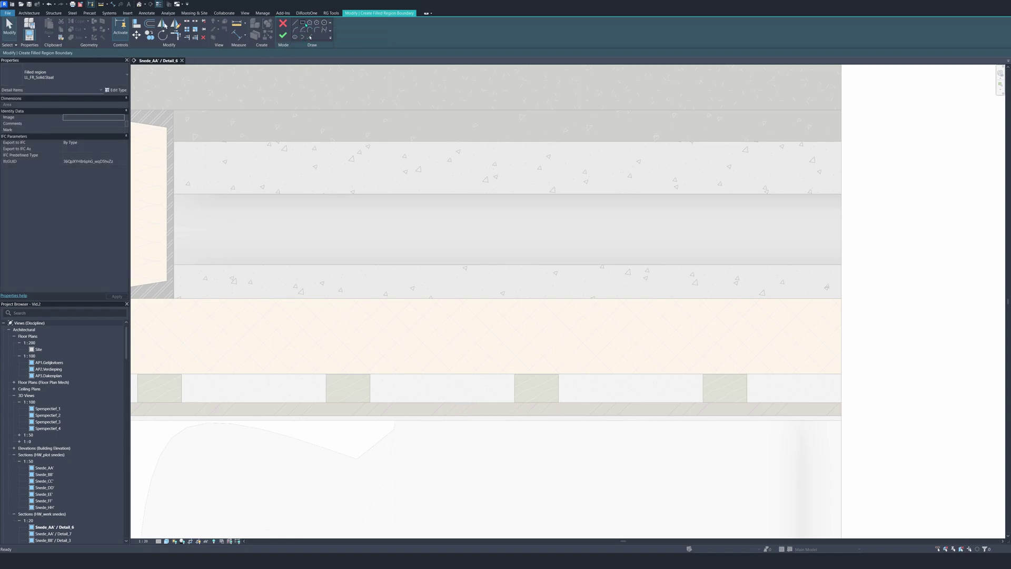
Sketch a small circle on the thin board below the battens and finish it as a filled region of type HW_DP_solid fill black.
left_click(323, 23)
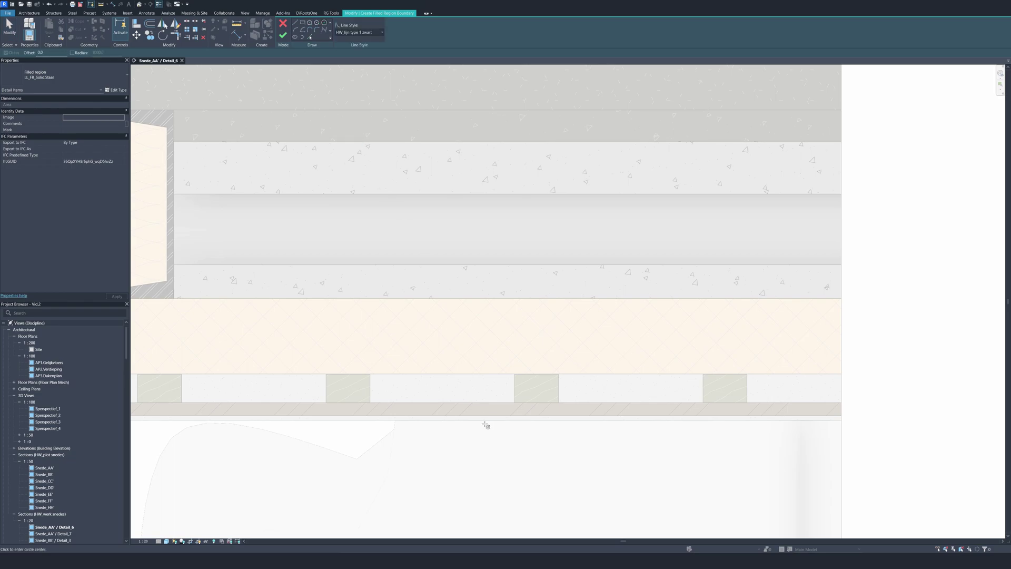
left_click(449, 411)
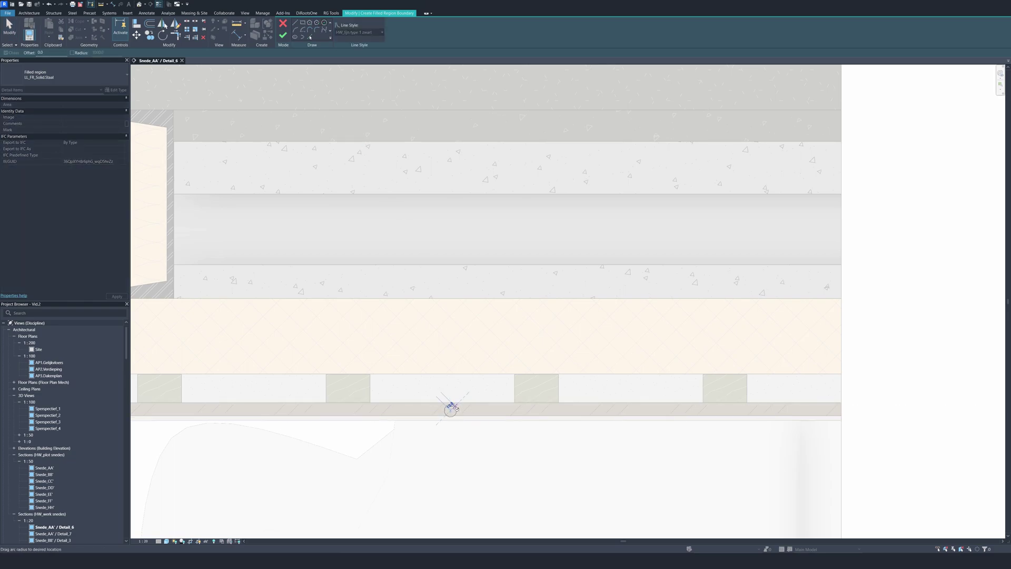
left_click(458, 408)
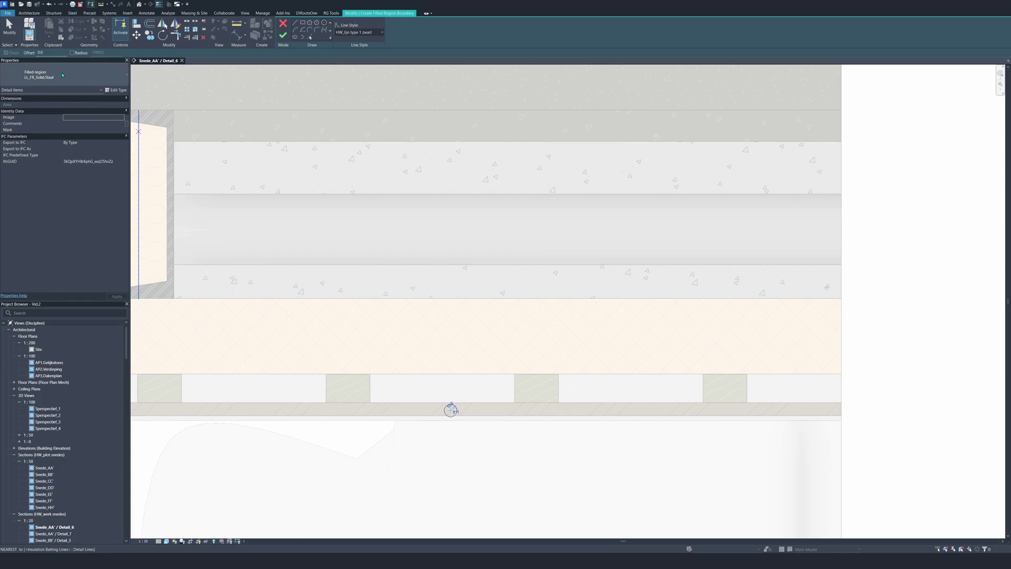
left_click(42, 76)
type("solid fill")
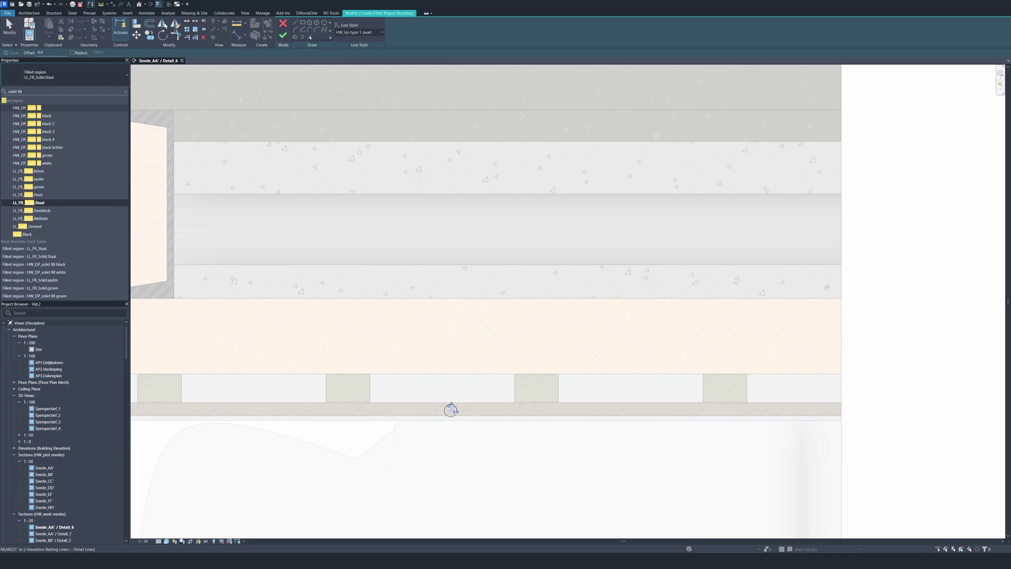
left_click(23, 117)
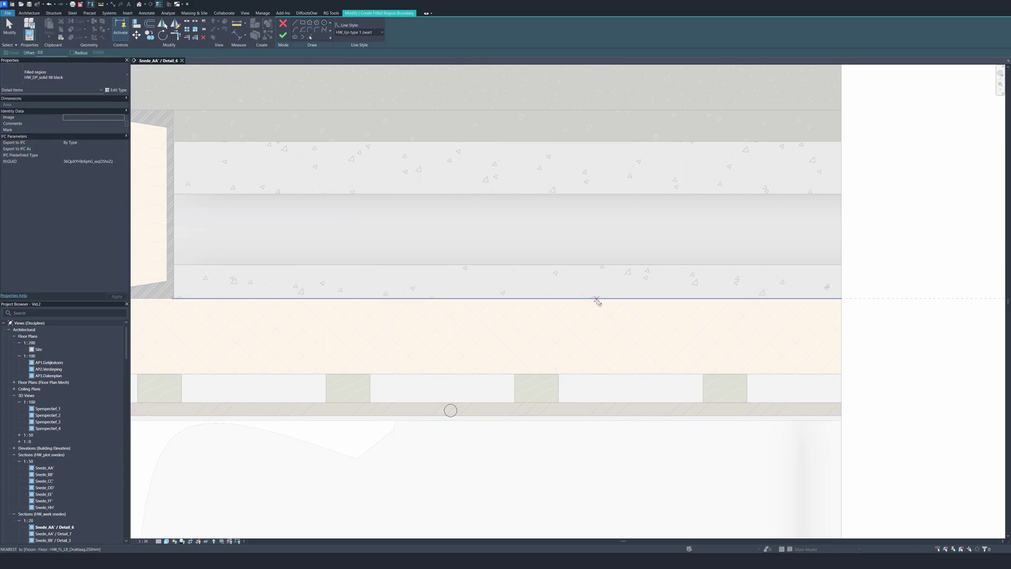
left_click(283, 36)
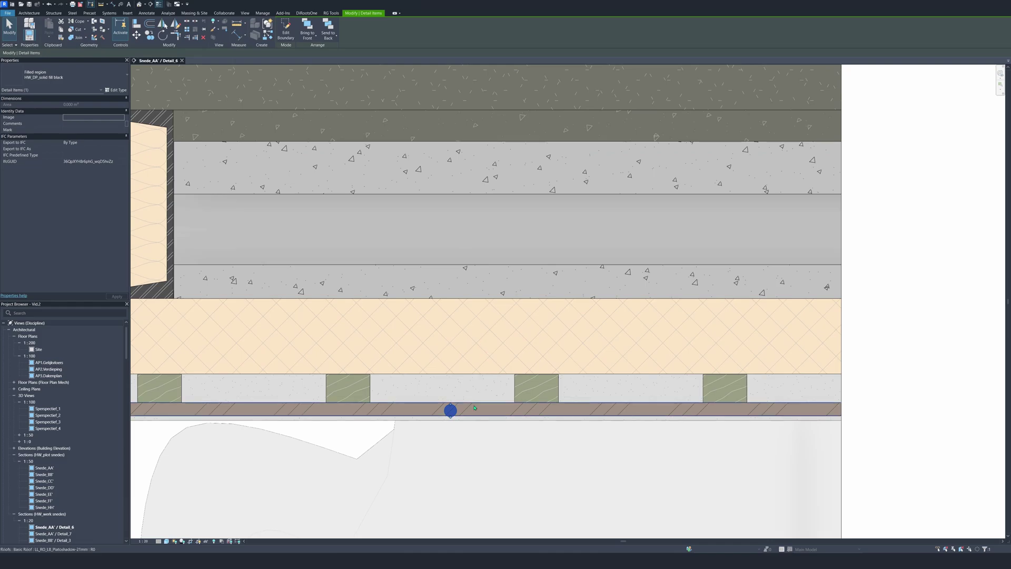
Move the black circular filled region slightly so it sits centred in the brown board layer below the battens.
scroll(482, 389, "down", 1)
scroll(482, 392, "up", 1)
scroll(476, 400, "down", 2)
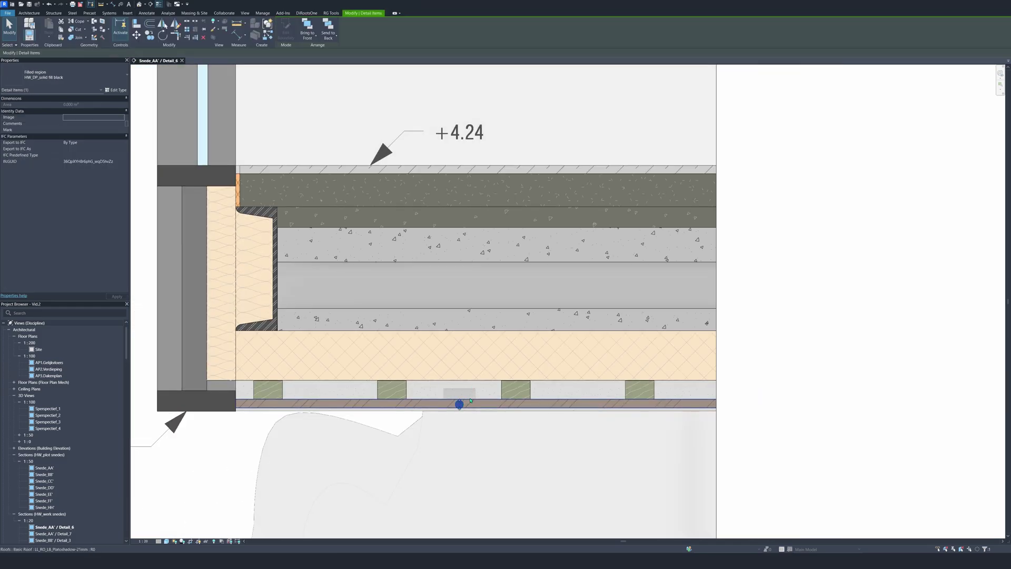
double_click(462, 405)
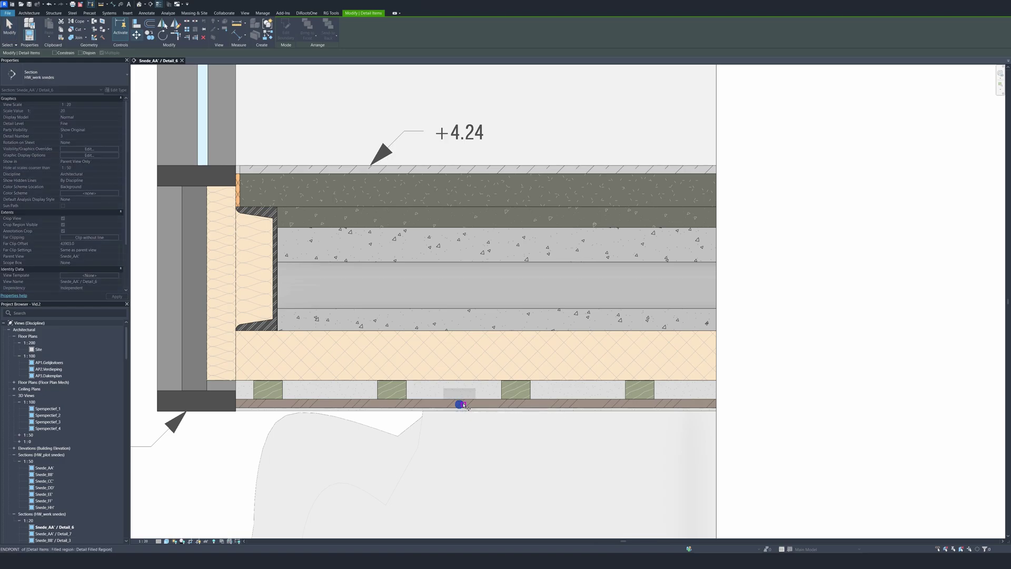
key("Escape")
left_click(464, 404)
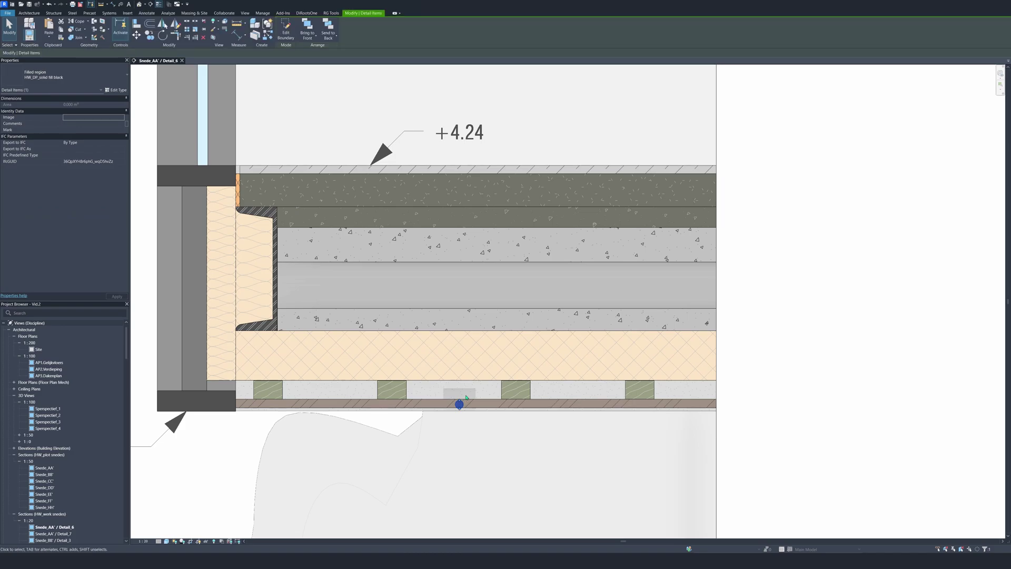
key("m")
key("v")
scroll(467, 395, "up", 4)
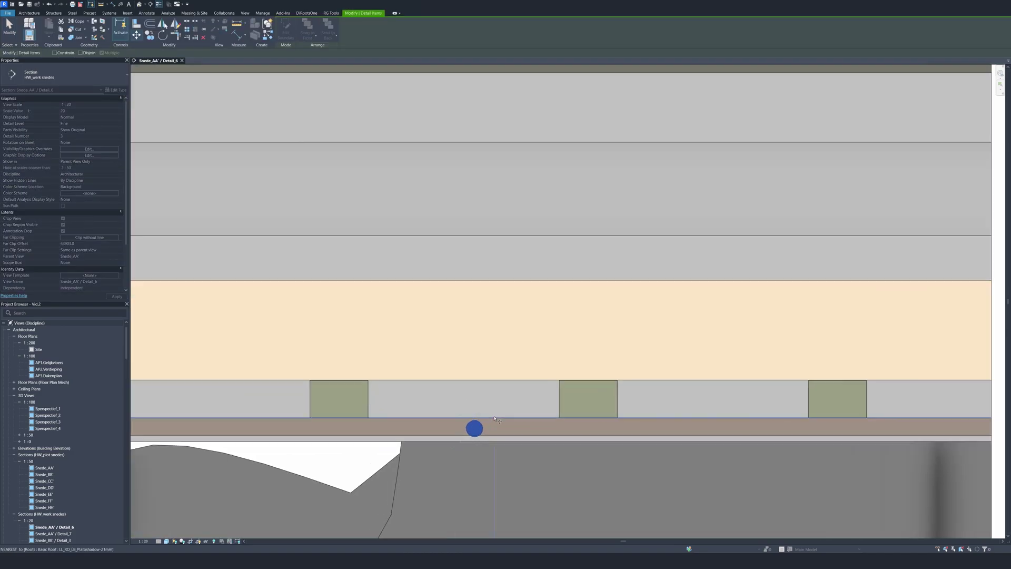
left_click(465, 403)
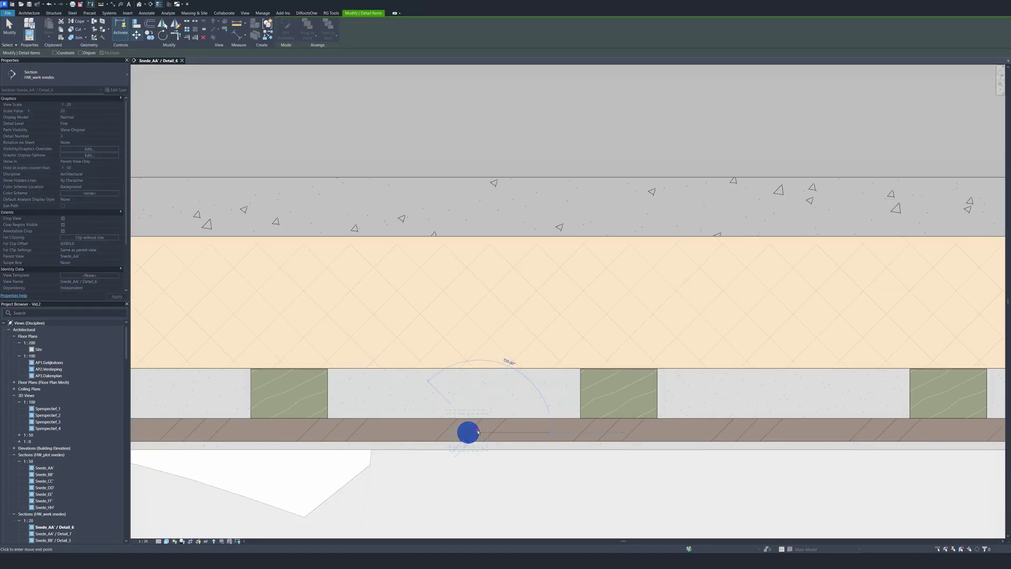
left_click(480, 430)
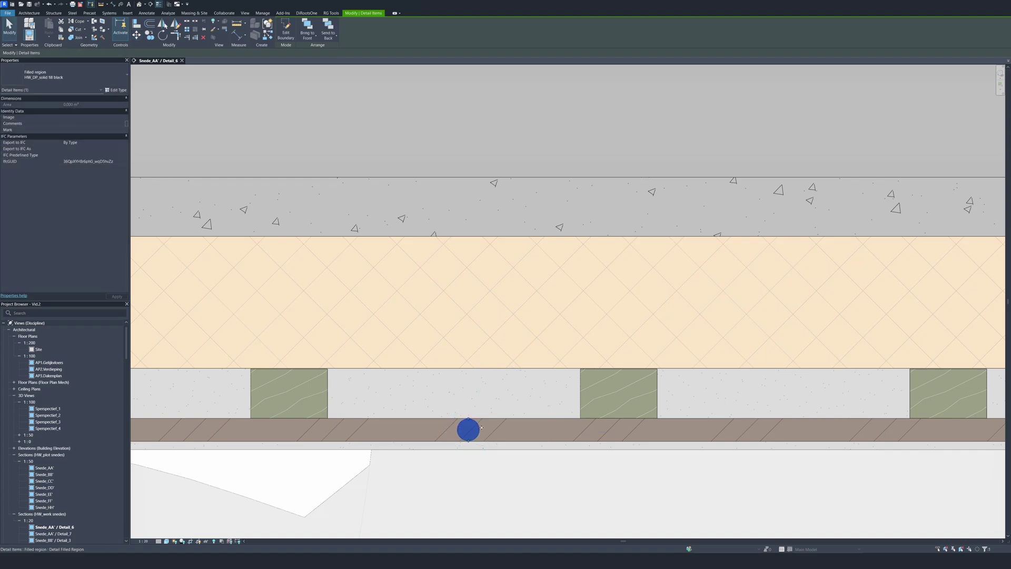
Copy the black circle vertically upward in multiple mode into the batten layer, the insulation layer and the middle of the concrete floor slab.
key("m")
key("v")
left_click(480, 430)
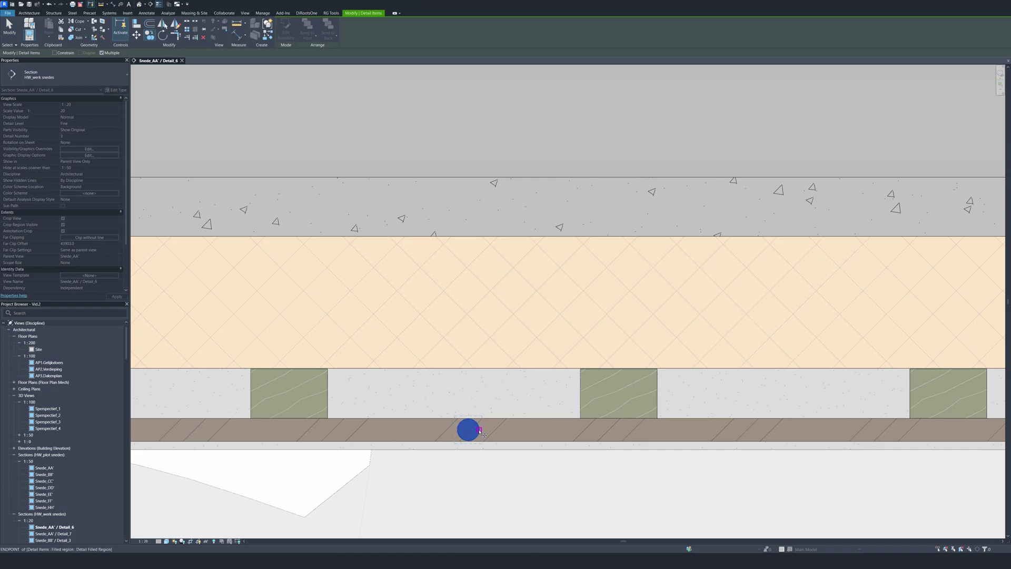
scroll(469, 421, "down", 4)
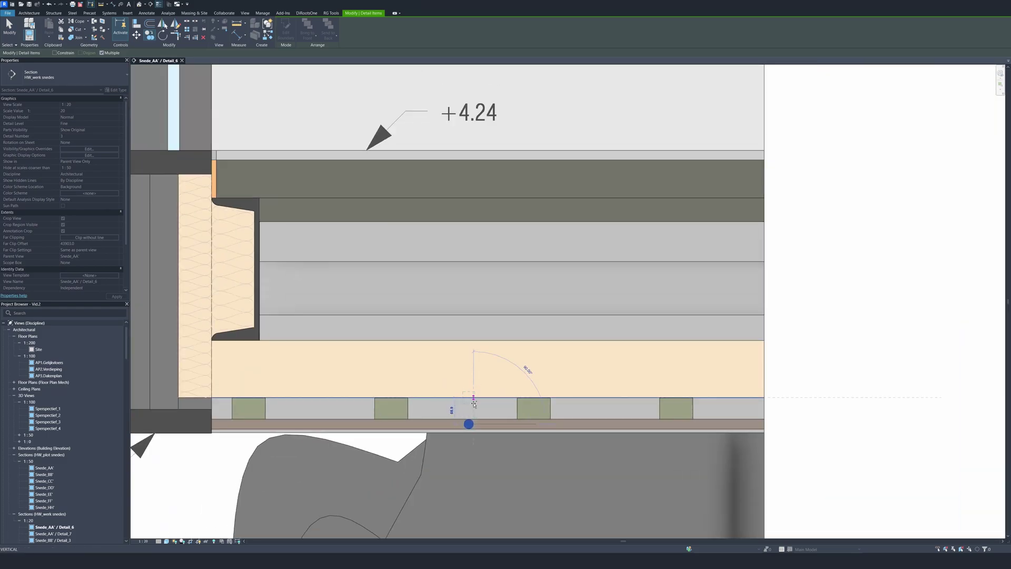
left_click(475, 408)
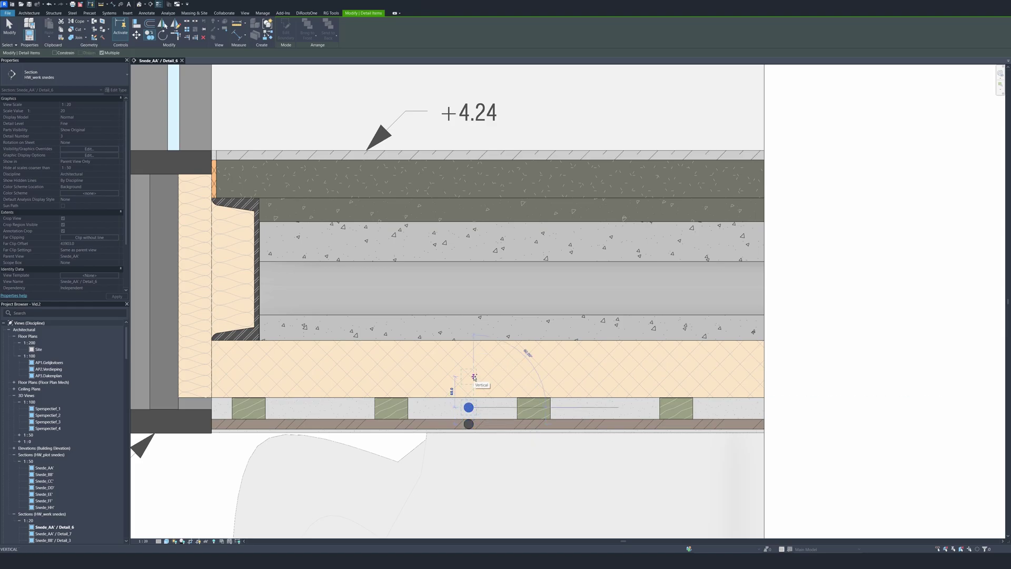
left_click(475, 377)
left_click(476, 293)
Place further copies of the black circle in both dark layers above the concrete slab and in the floor finish, then end copying.
middle_click_drag(466, 222, 458, 421)
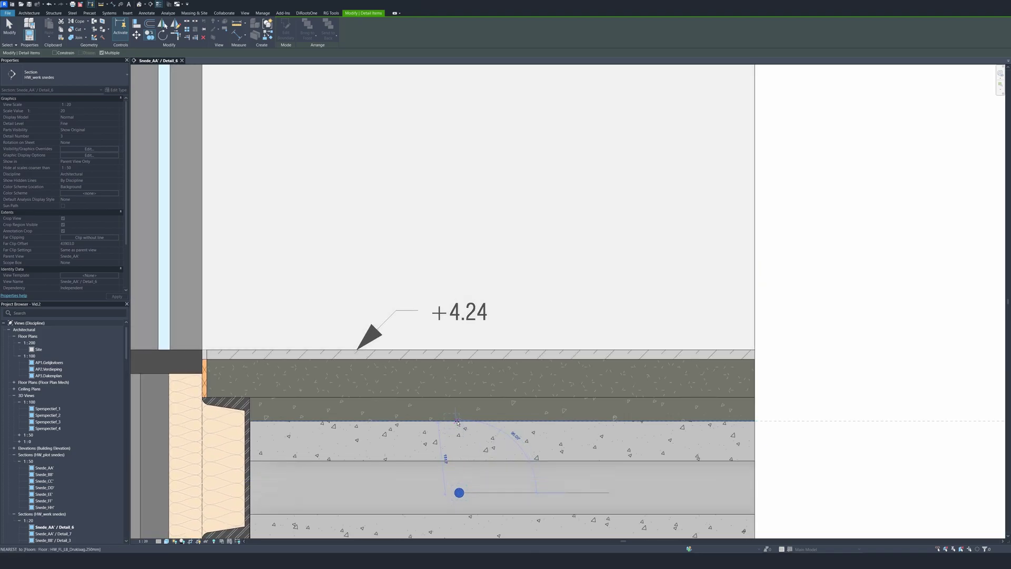
left_click(460, 408)
left_click(464, 378)
left_click(464, 354)
key("Escape")
key("Escape")
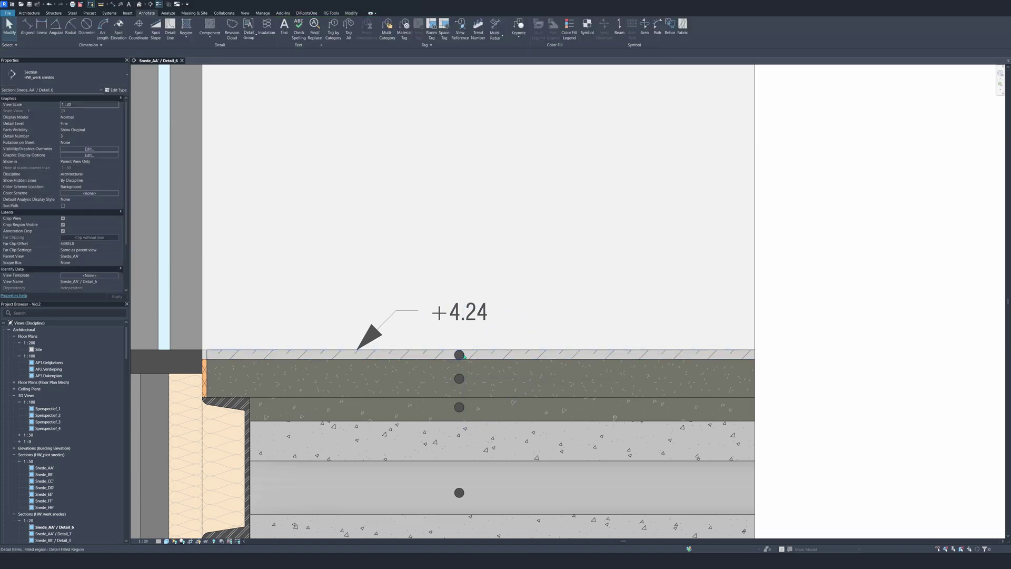
scroll(464, 357, "up", 3)
left_click(462, 354)
scroll(465, 354, "down", 5)
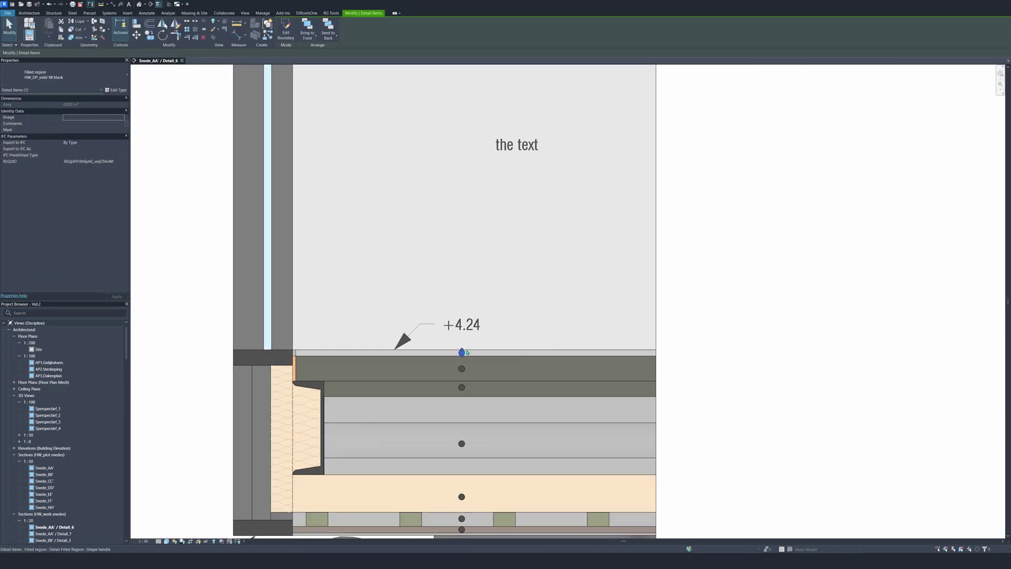
Shift the +4.24 spot elevation along the floor surface, away from the façade towards the crop boundary.
left_click(453, 325)
left_click_drag(430, 323, 573, 324, "ctrl")
scroll(571, 322, "down", 3)
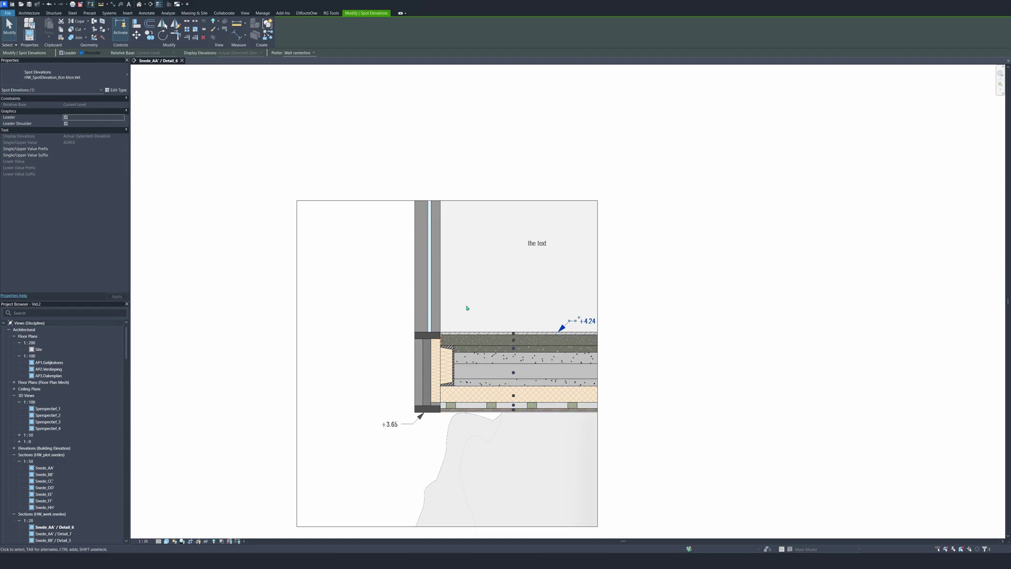
key("Escape")
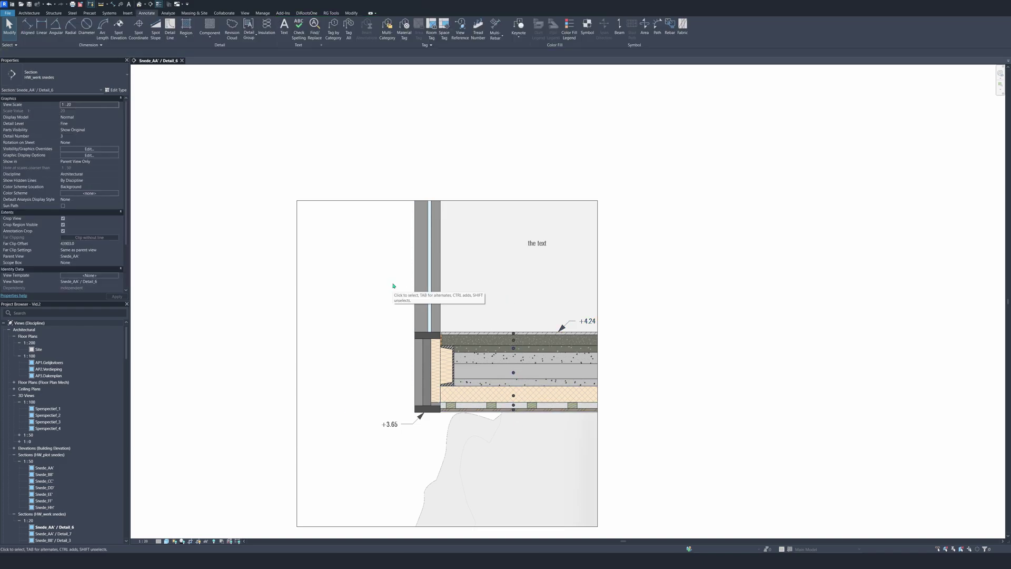
Draw a vertical detail line about 1340 mm long in style HW_lijn type 1 zwart, from the lowest circle through all circles to beside the text note.
left_click(170, 27)
scroll(520, 415, "up", 3)
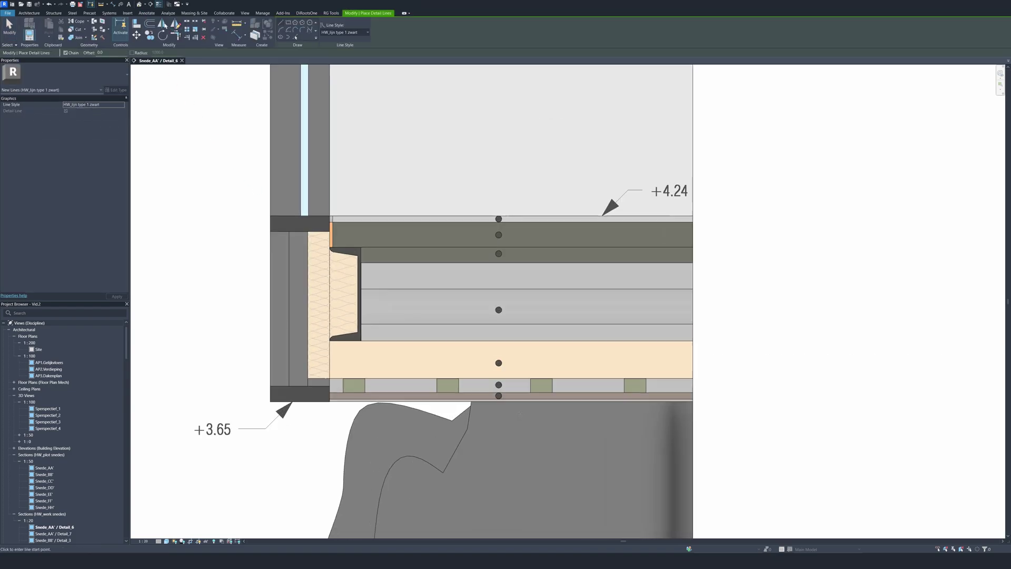
scroll(521, 414, "up", 2)
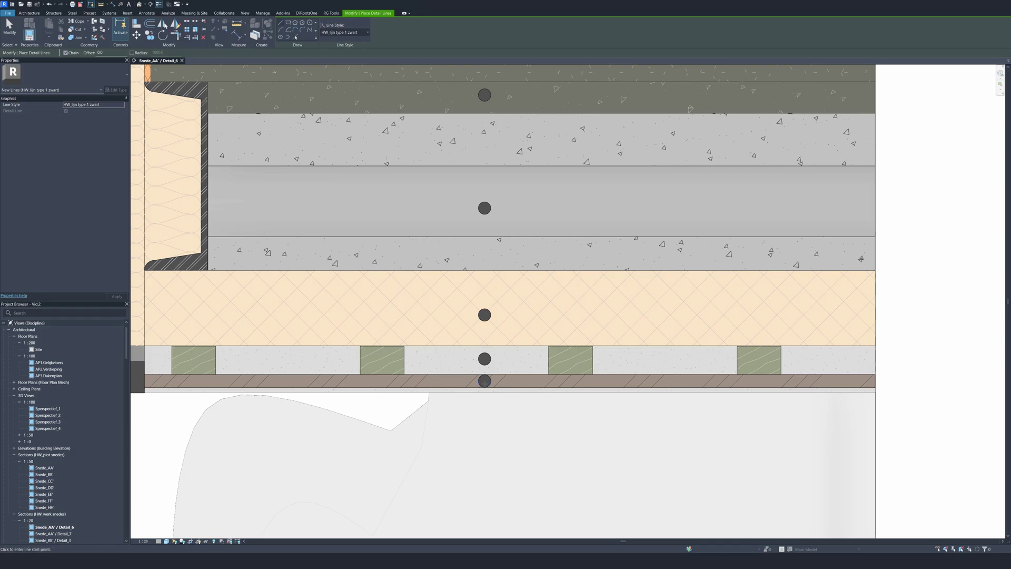
left_click(485, 387)
scroll(537, 331, "down", 5)
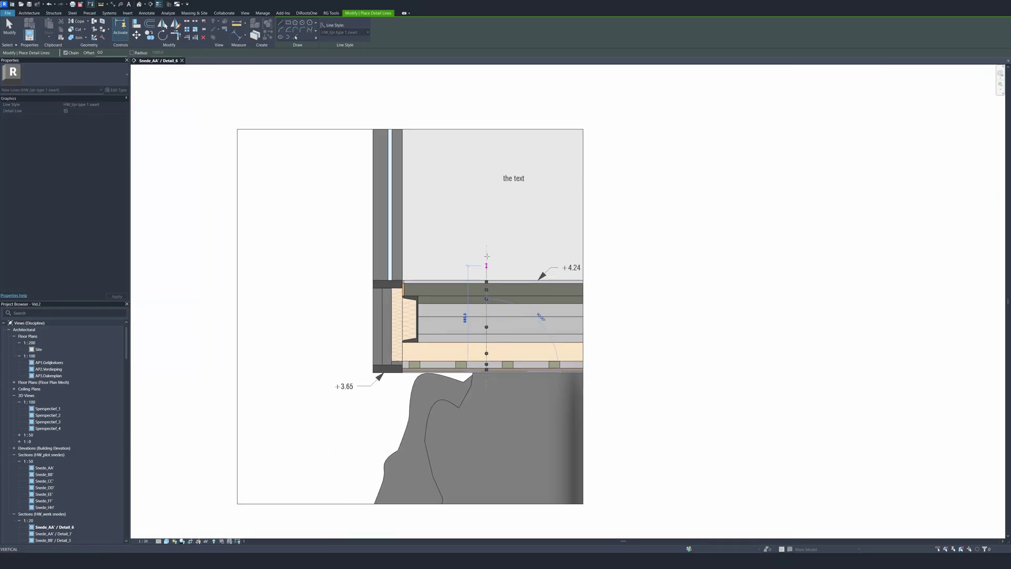
left_click(486, 163)
key("Escape")
key("Escape")
middle_click_drag(474, 251, 462, 307)
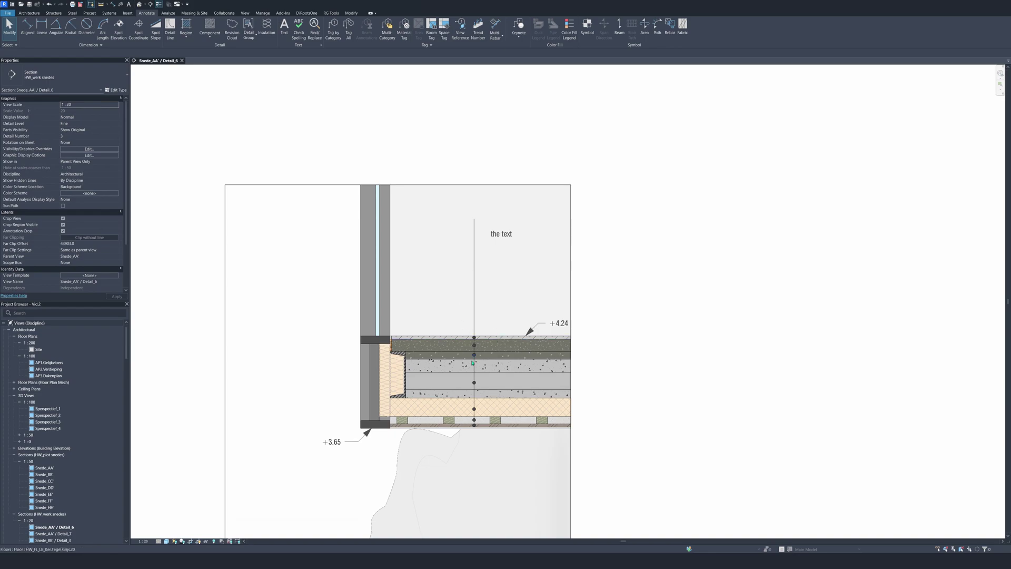
Override the vertical detail line's projection line colour in this view to dark grey RGB 80-80-80.
scroll(466, 366, "up", 3)
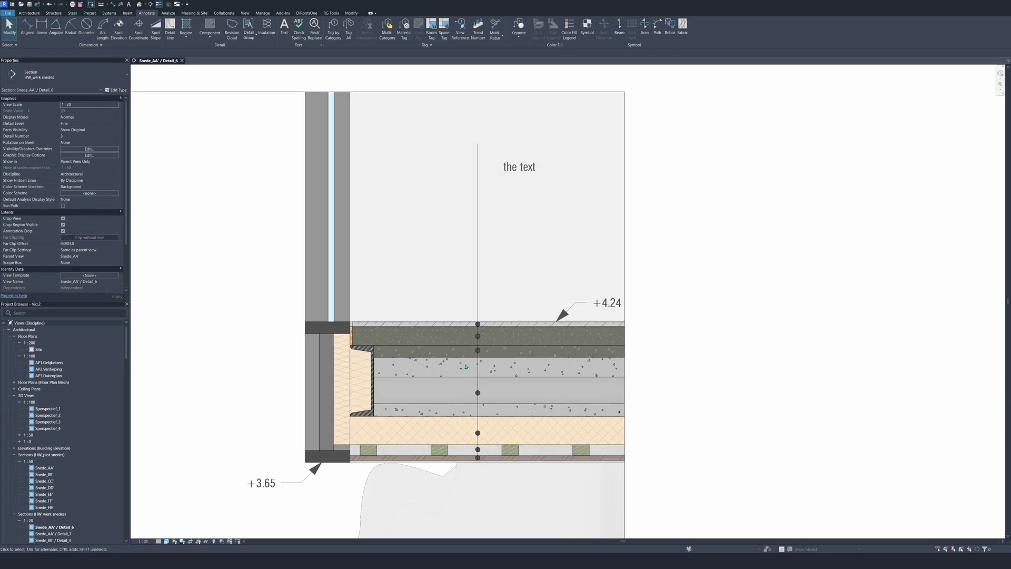
left_click(478, 253)
right_click(501, 246)
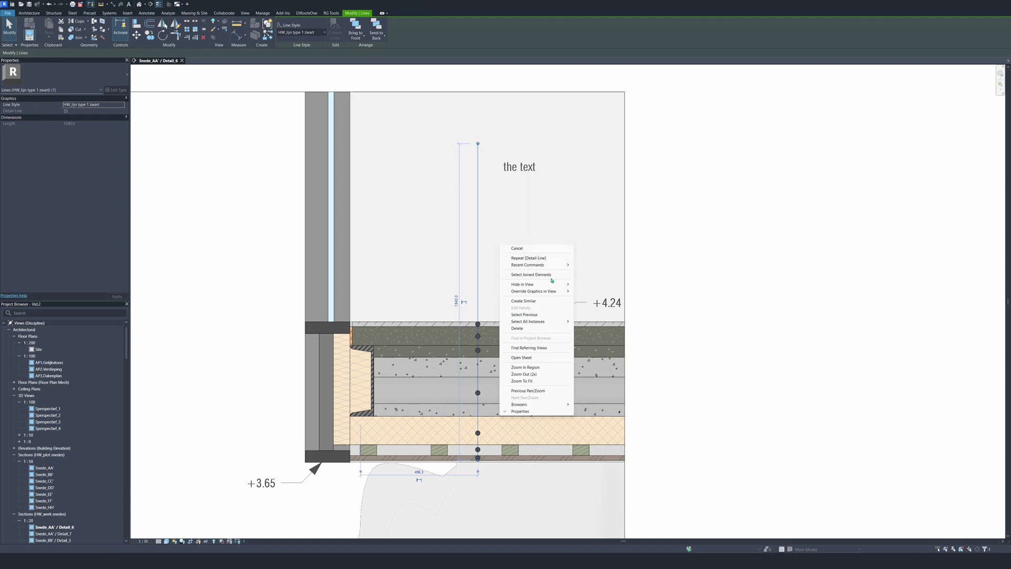
mouse_move(549, 290)
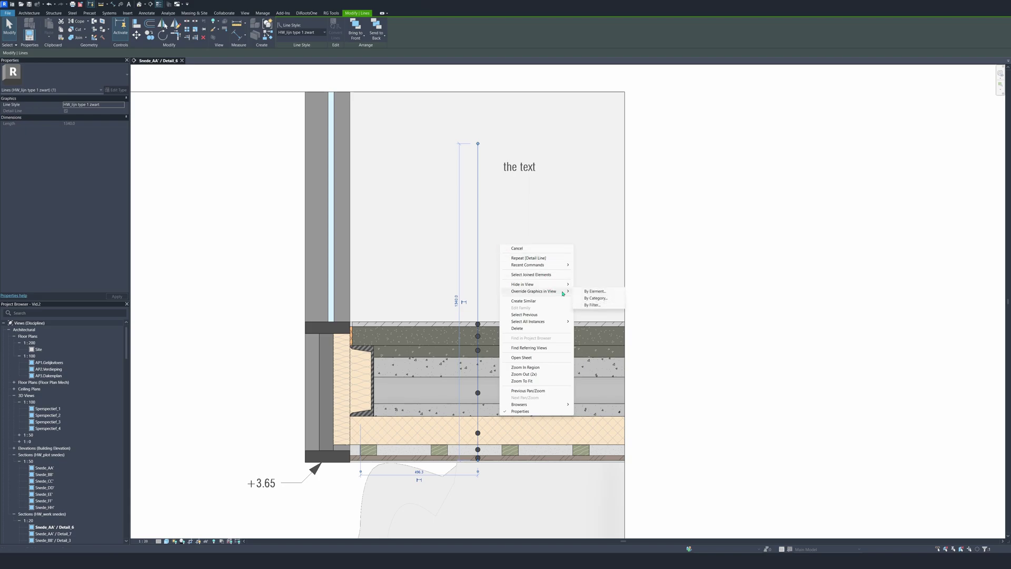
left_click(594, 291)
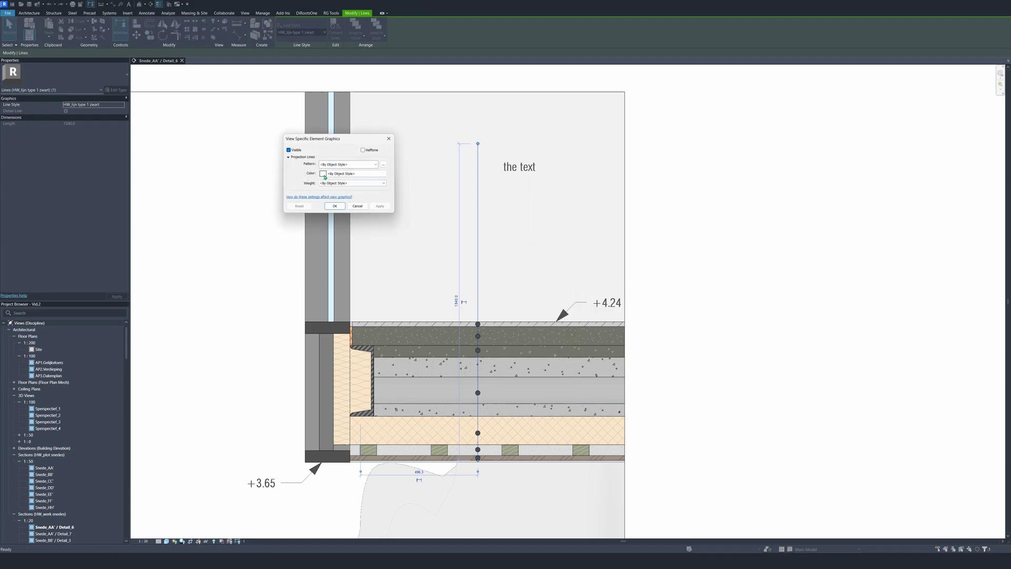
left_click(324, 173)
type("80")
key("Tab")
type("80")
key("Tab")
type("80")
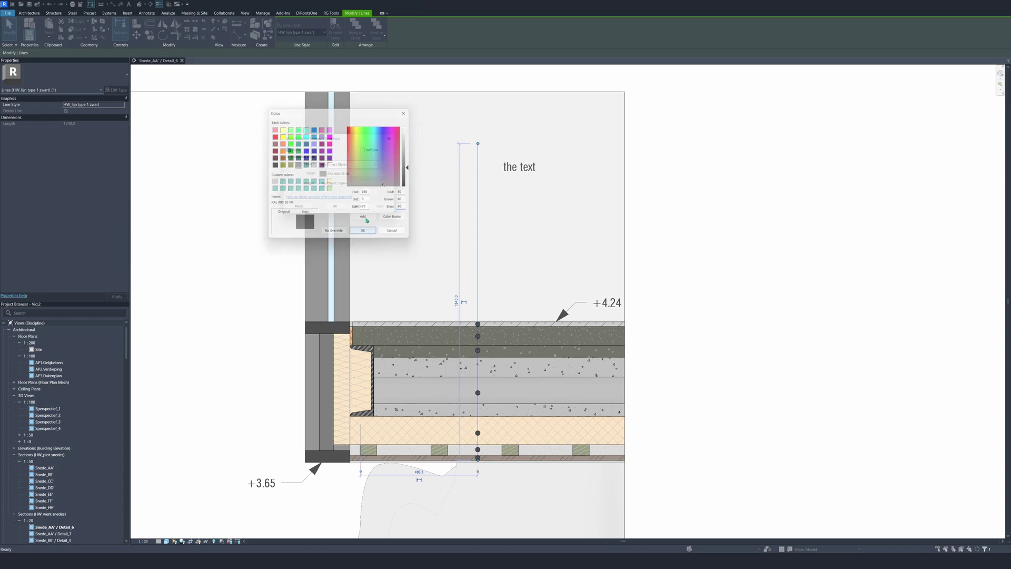
left_click(363, 231)
left_click(358, 207)
left_click(435, 262)
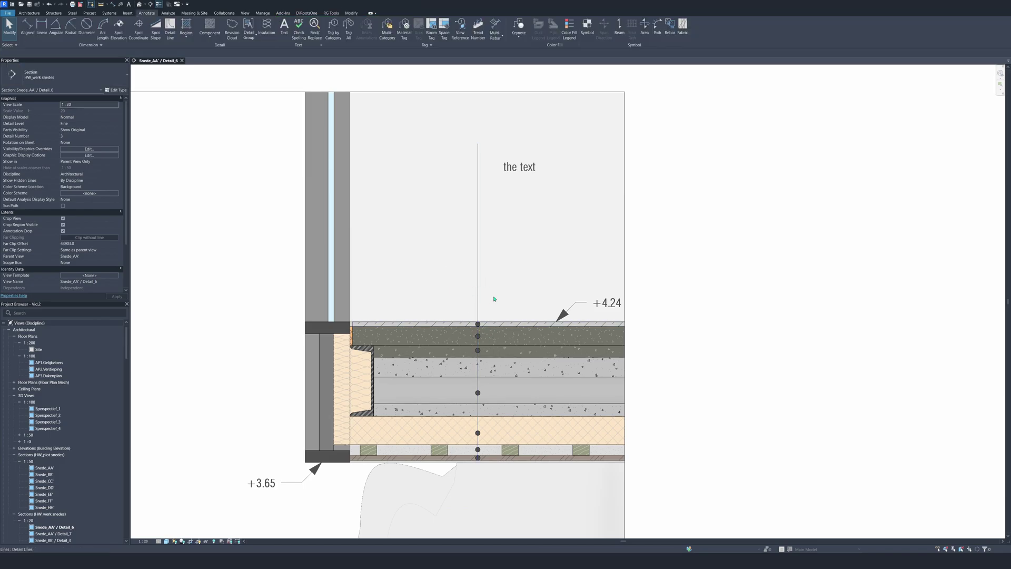
Review the vertical detail line's line style and the circular filled regions placed along it.
scroll(456, 300, "down", 3)
left_click(466, 292)
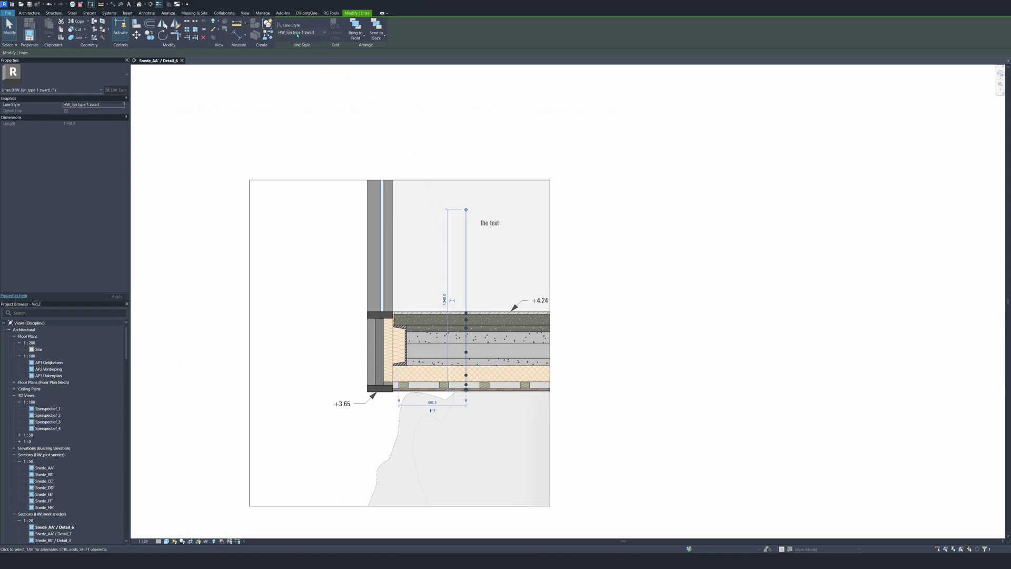
scroll(461, 273, "up", 2)
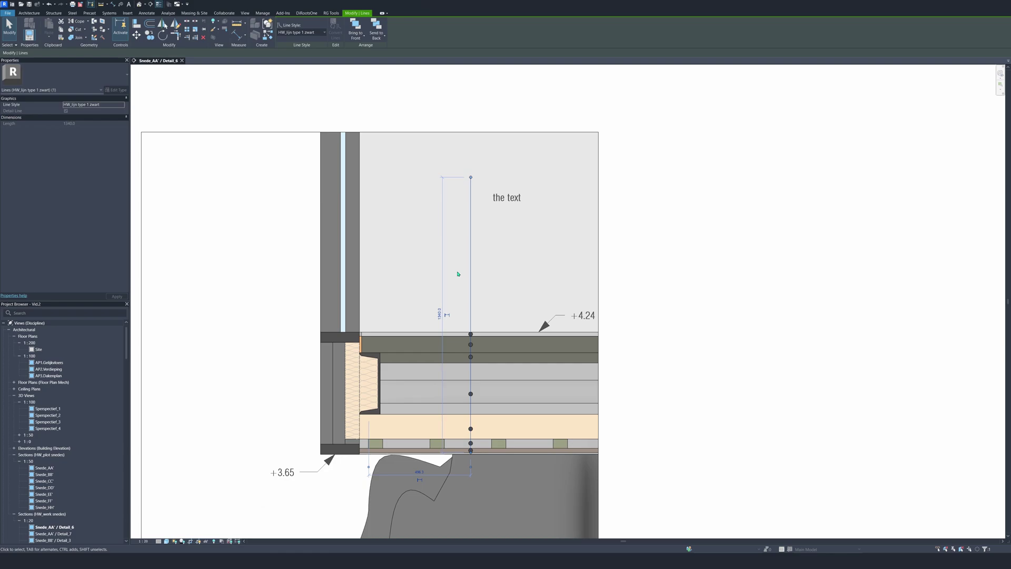
key("Escape")
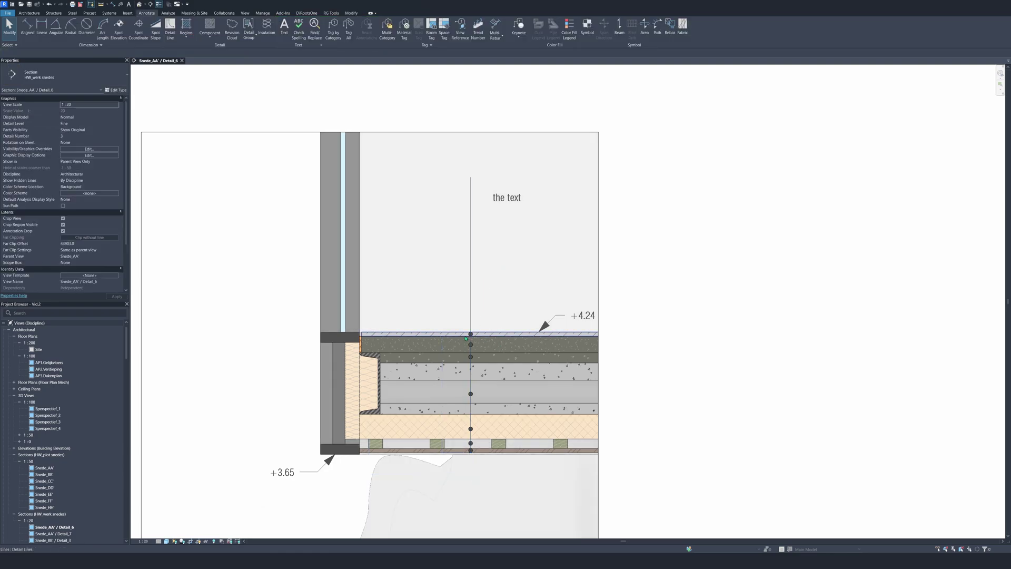
scroll(497, 339, "up", 2)
scroll(456, 256, "down", 2)
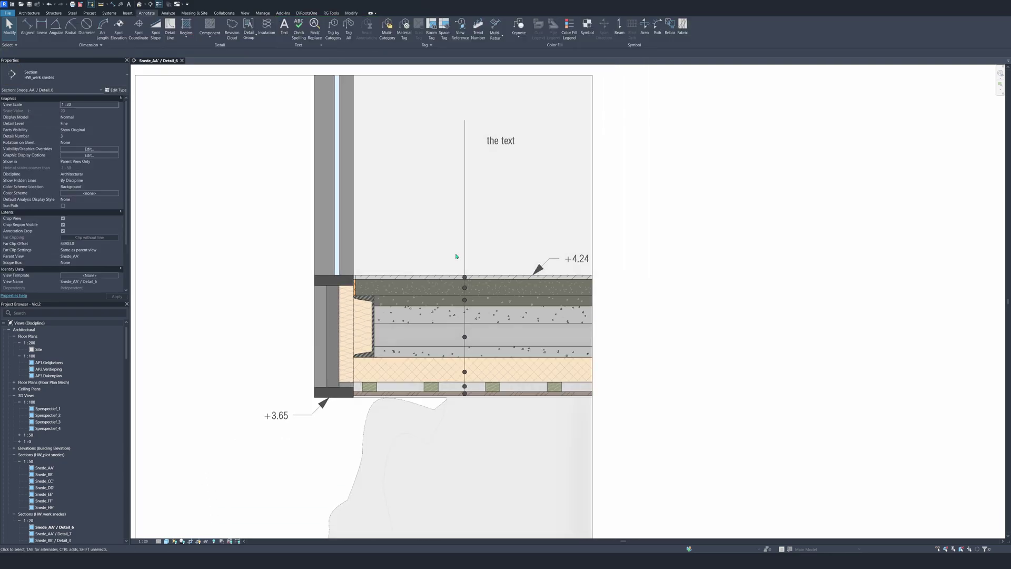
left_click_drag(464, 277, 471, 405)
scroll(470, 403, "down", 3)
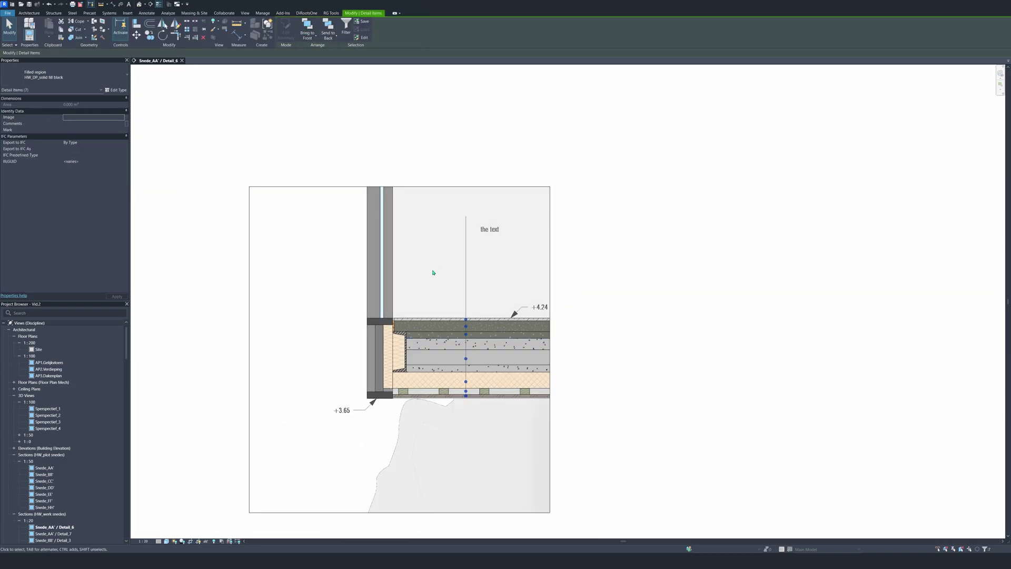
key("Escape")
scroll(467, 311, "up", 2)
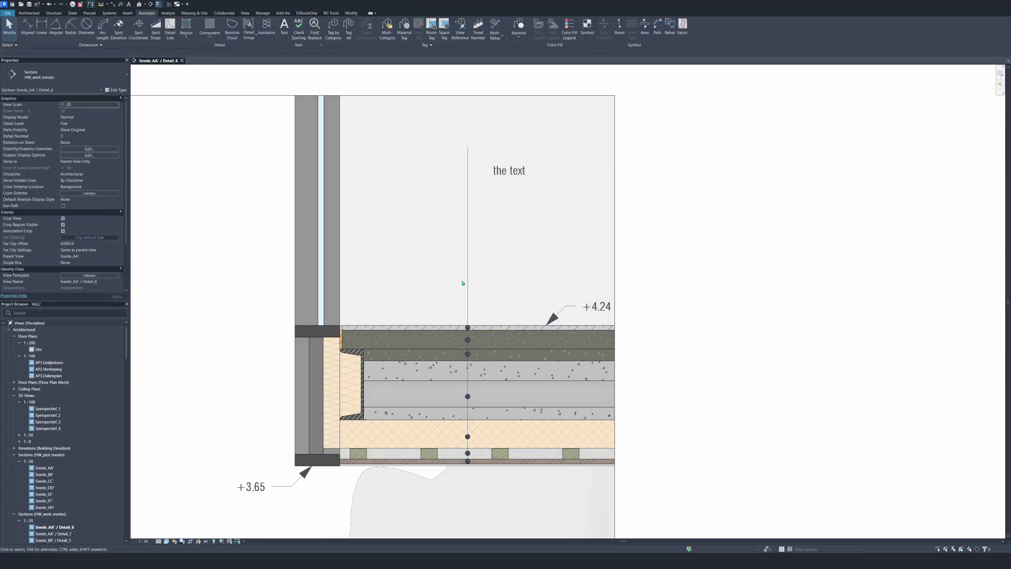
scroll(414, 273, "down", 3)
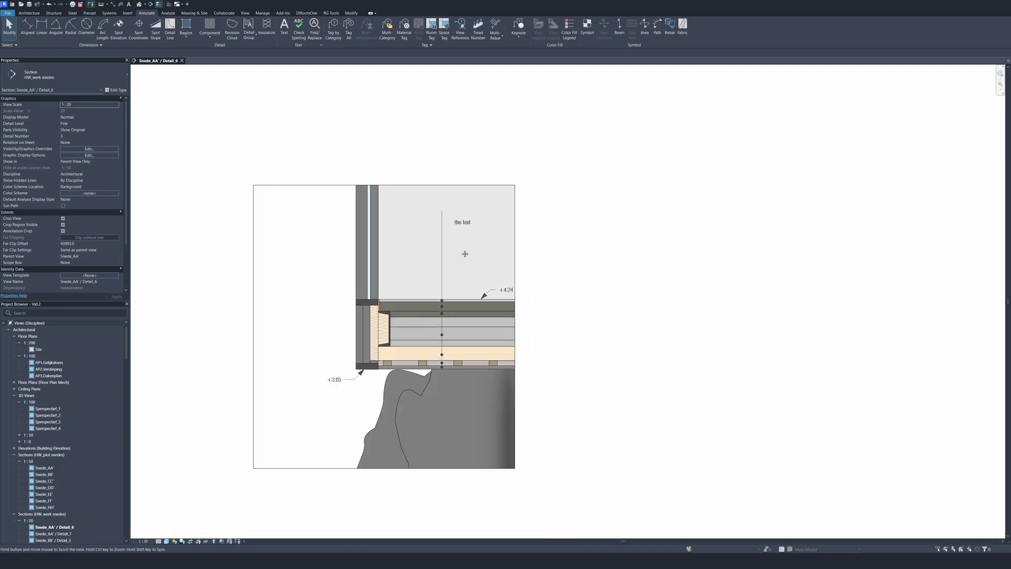
scroll(464, 266, "up", 2)
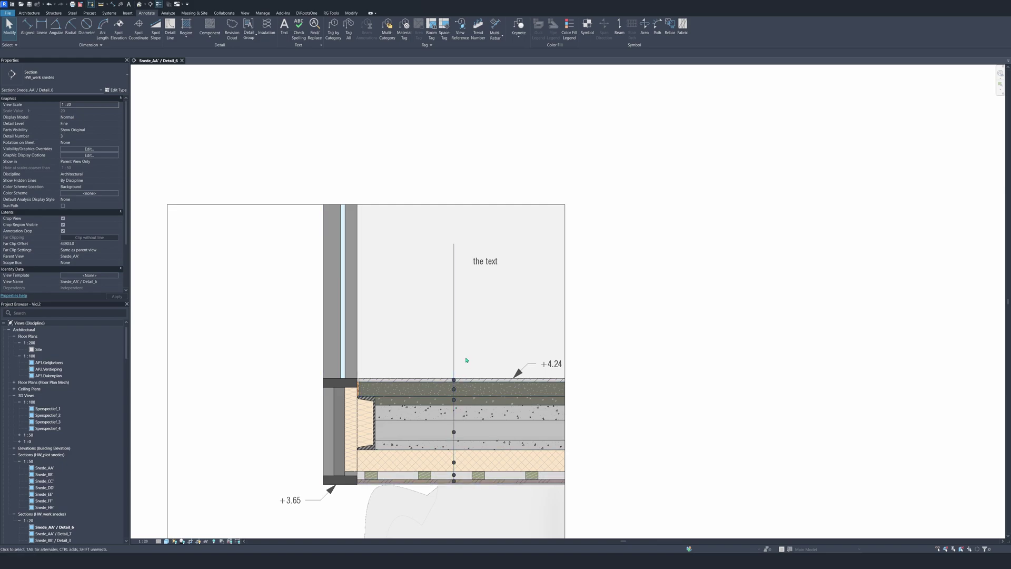
Move the text note close beside the upper end of the vertical detail line.
left_click(485, 260)
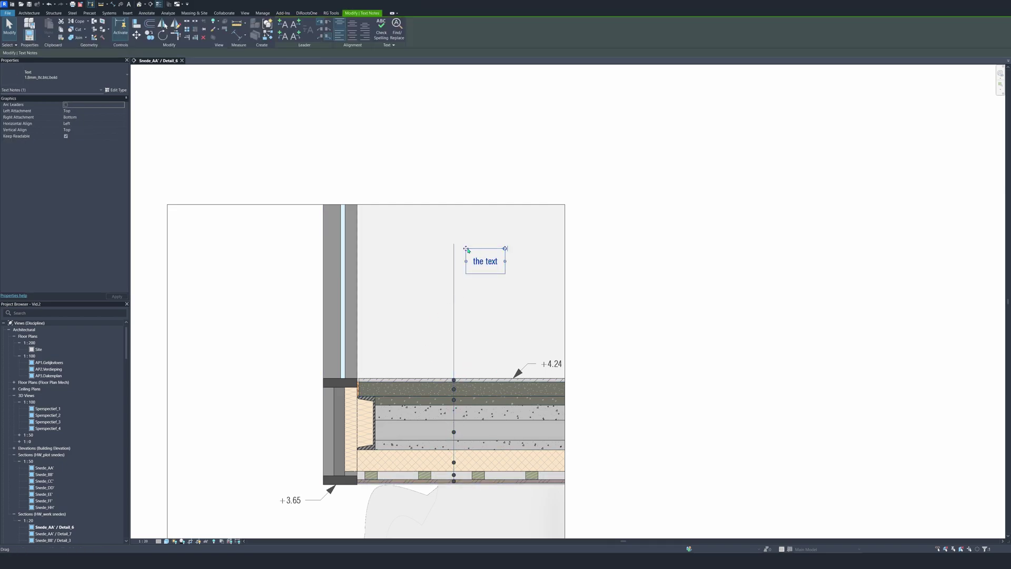
left_click(482, 256)
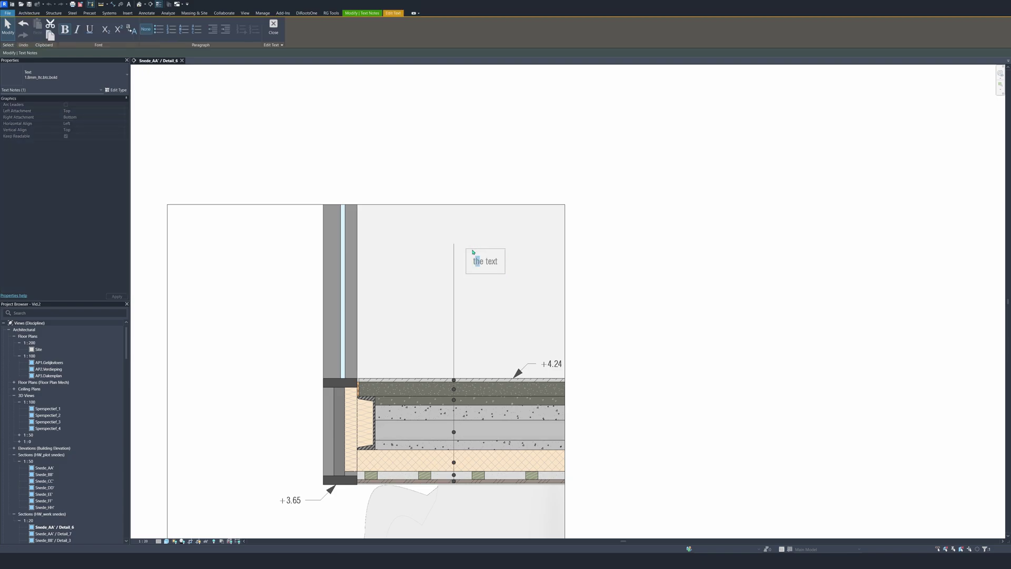
left_click(463, 246)
left_click_drag(465, 249, 457, 246)
Replace the note's text with the floor layers and tab-aligned thicknesses, one per row, from Keramische tegel 20mm down to Houten Afwerking 20mm.
double_click(482, 257)
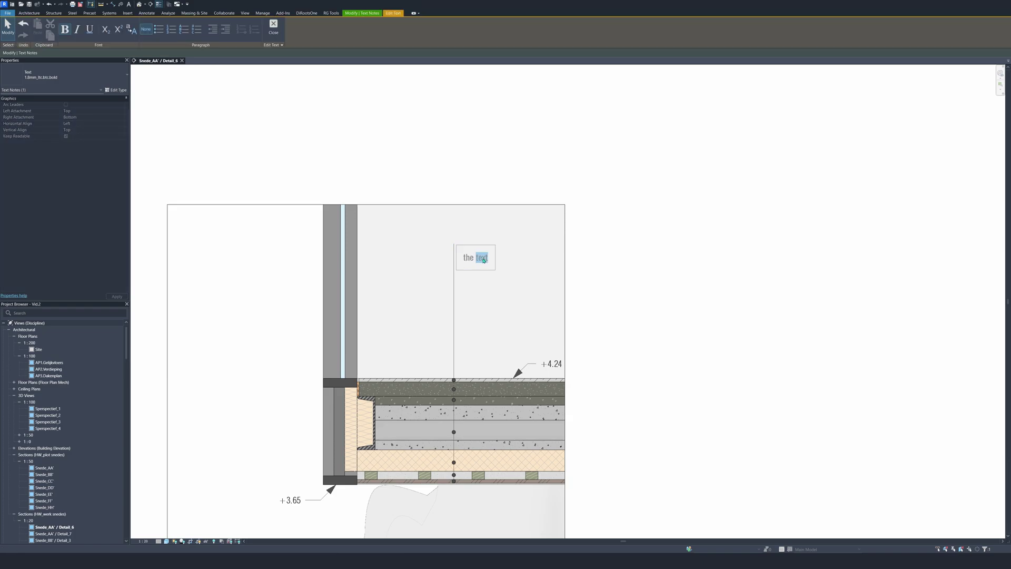
key("Escape")
double_click(485, 259)
key("BackSpace")
key("BackSpace")
key("BackSpace")
key("BackSpace")
type("ker")
key("BackSpace")
key("BackSpace")
key("BackSpace")
type("Keramische tegel")
key("Tab")
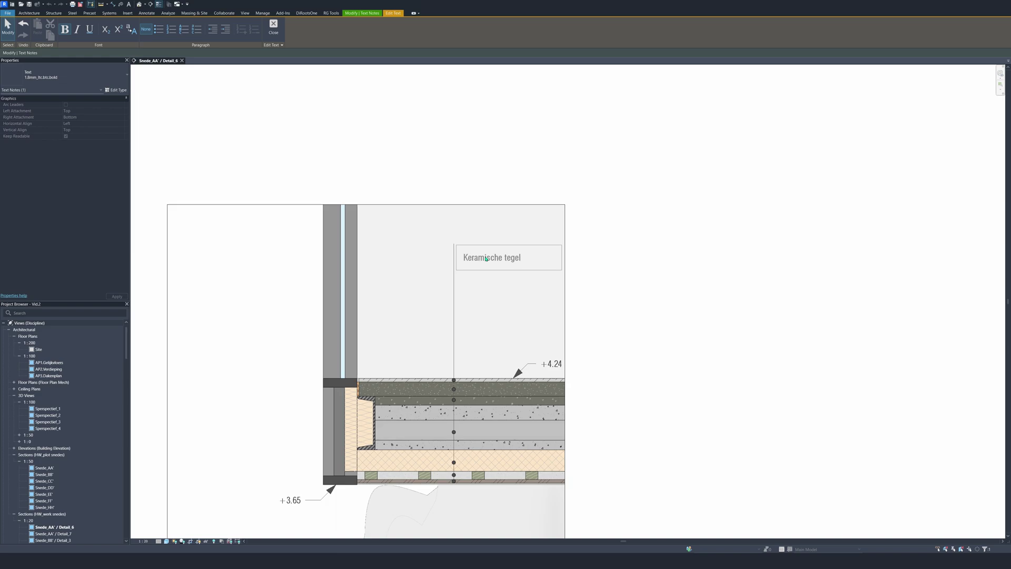
type("20mm")
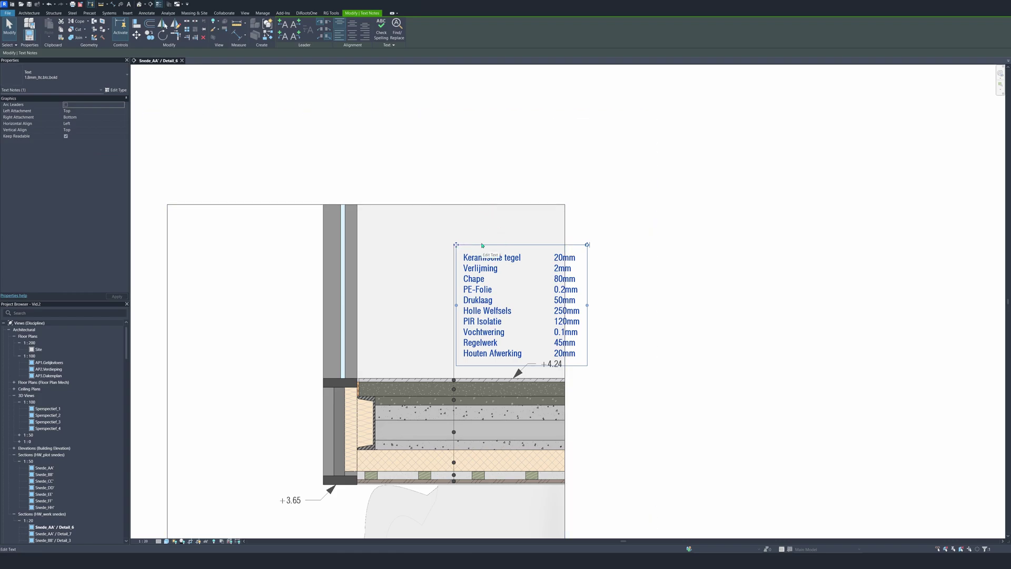
Nudge the layer list up and towards the façade so its text starts directly beside the vertical detail line.
key("Up")
key("Left")
key("Up")
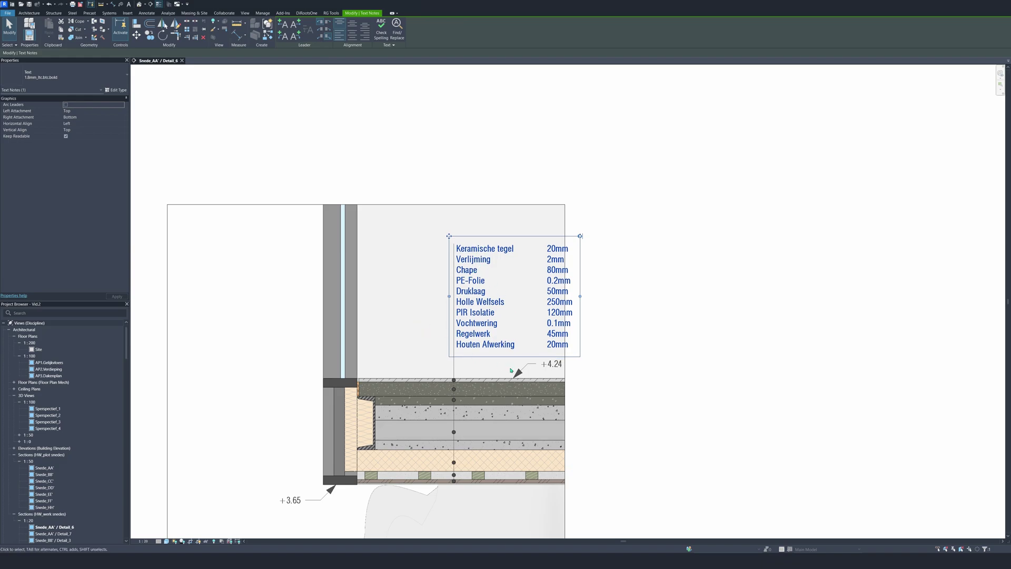
Widen the view's crop region on the interior side until it encloses the whole layer list with its thickness column.
left_click(566, 386)
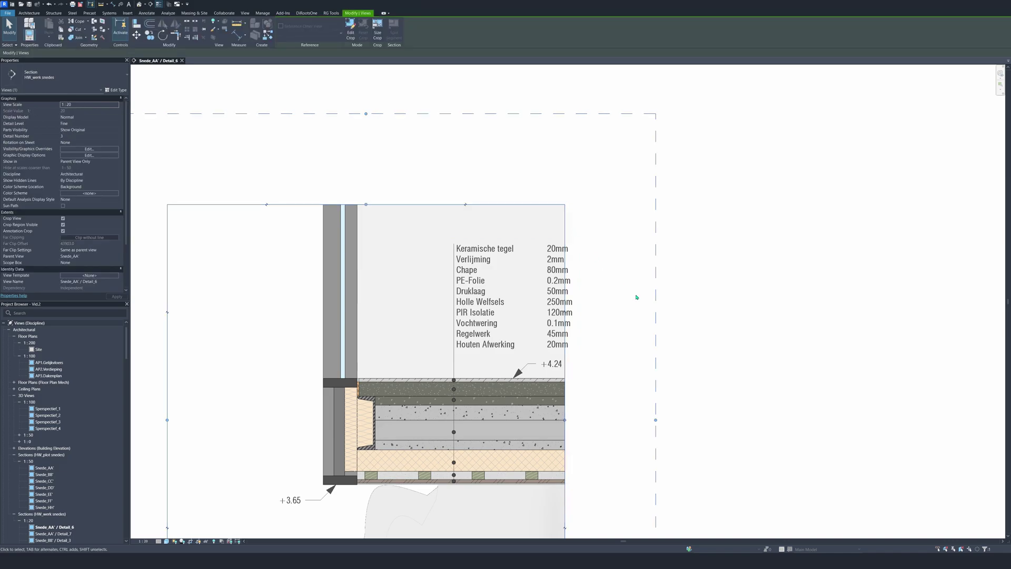
middle_click_drag(611, 406, 557, 345)
left_click_drag(510, 358, 526, 359)
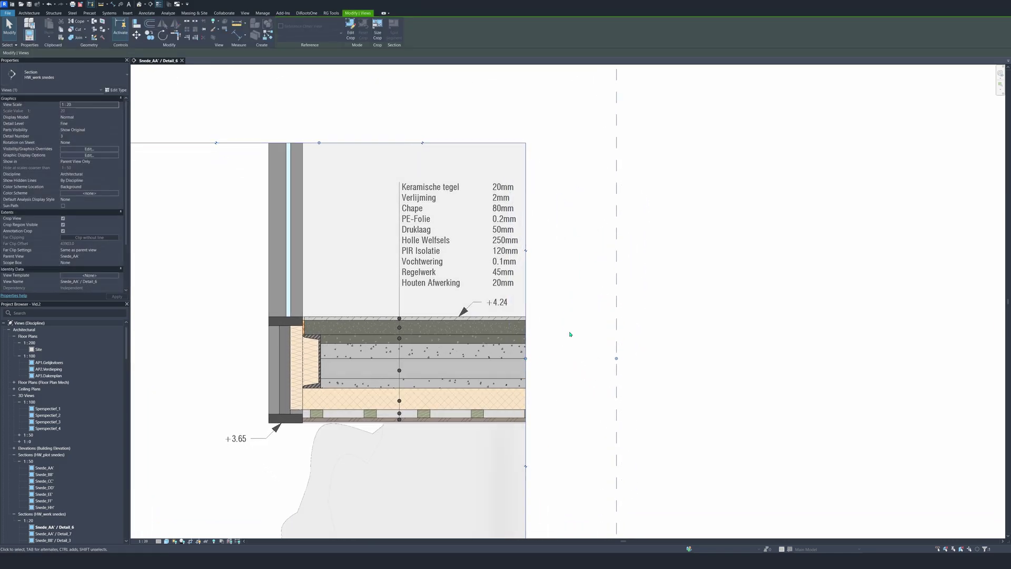
scroll(569, 334, "down", 2)
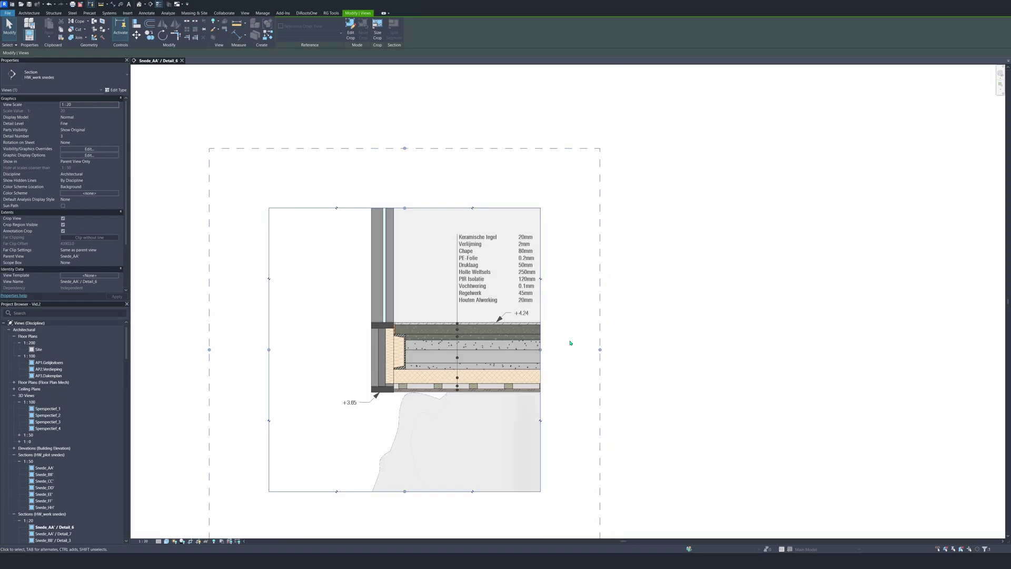
left_click(568, 309)
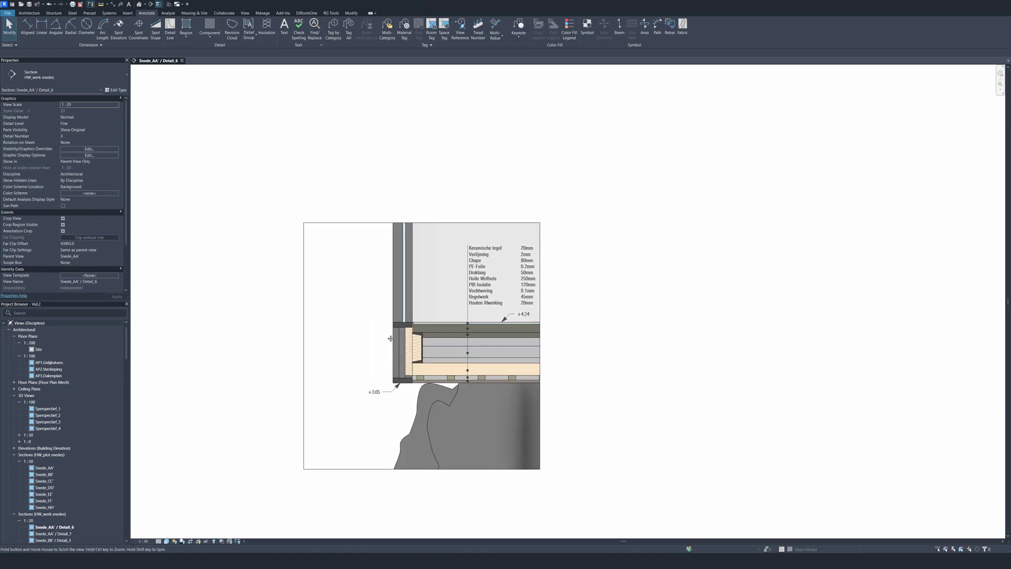
Place a text note reading Glaswol outside the façade, with a curved leader pointing at the vertical insulation of the floor edge.
scroll(401, 349, "up", 2)
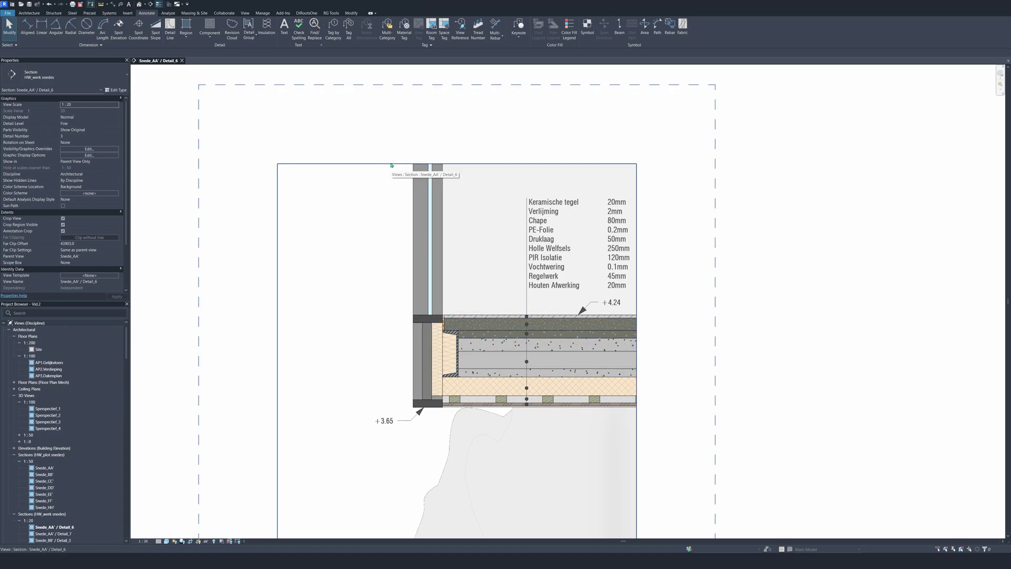
left_click(284, 26)
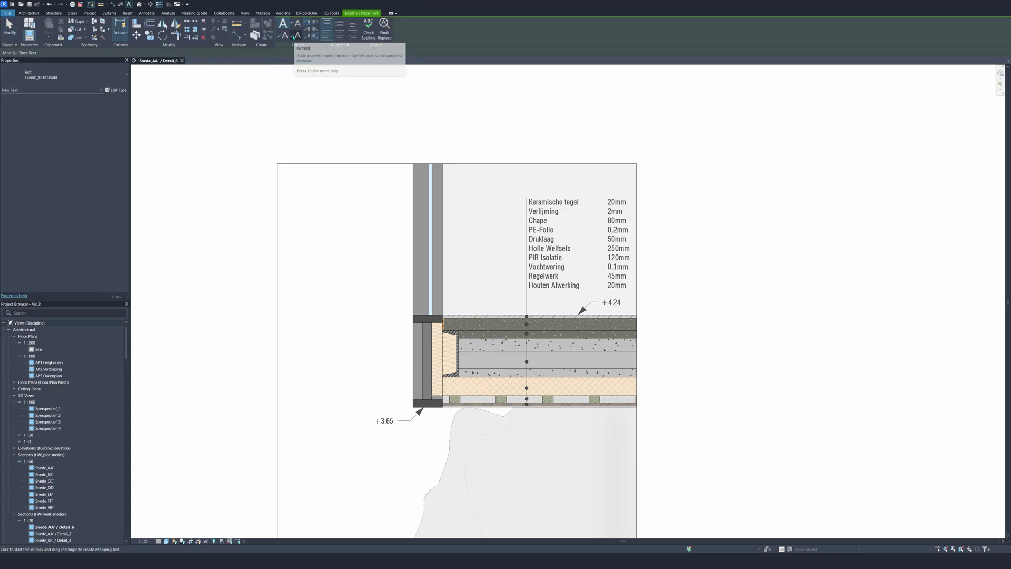
left_click(296, 36)
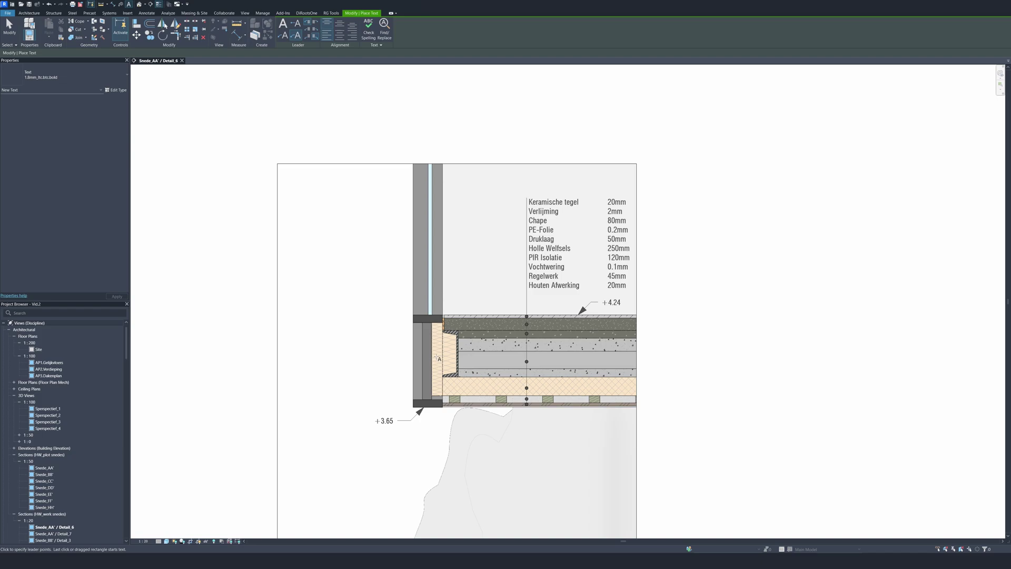
left_click(436, 357)
left_click(376, 378)
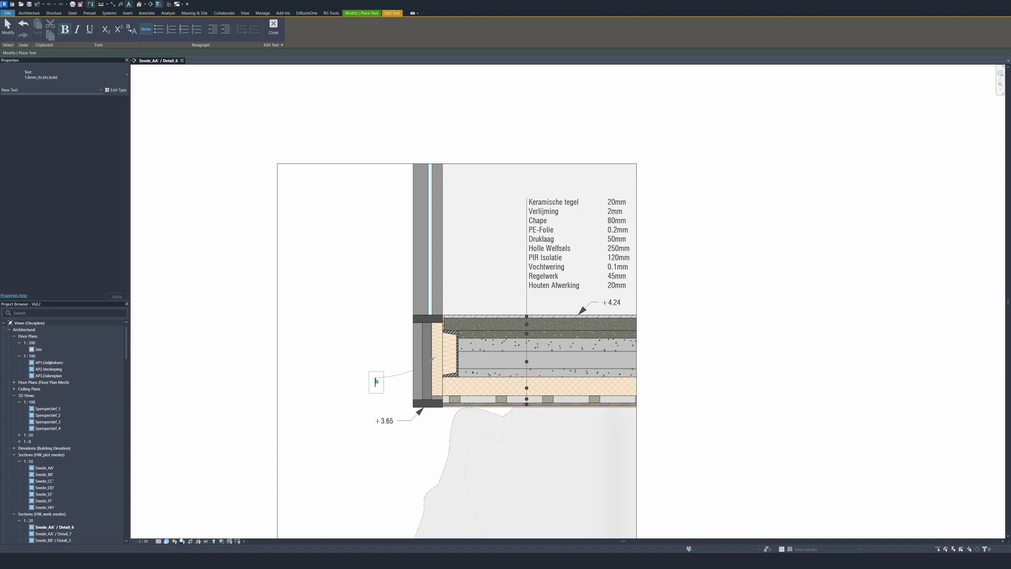
type("Glaswol")
left_click(362, 337)
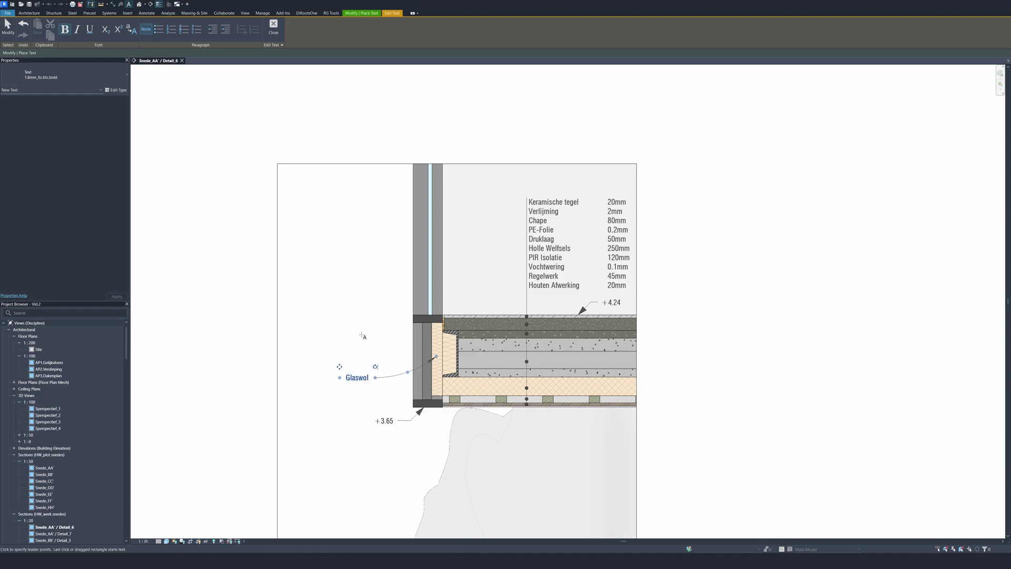
key("Escape")
key("Escape")
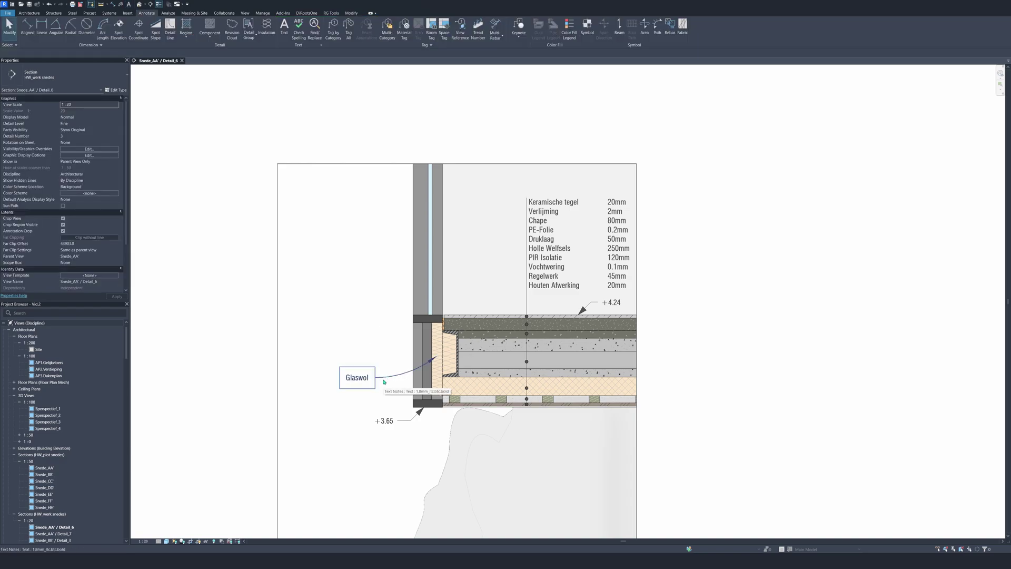
left_click(284, 27)
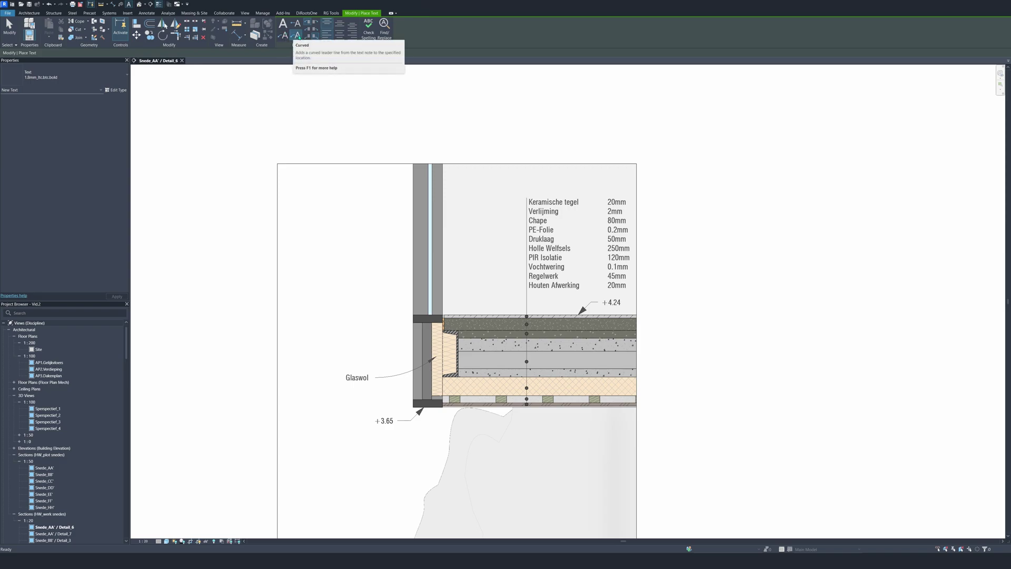
left_click(297, 36)
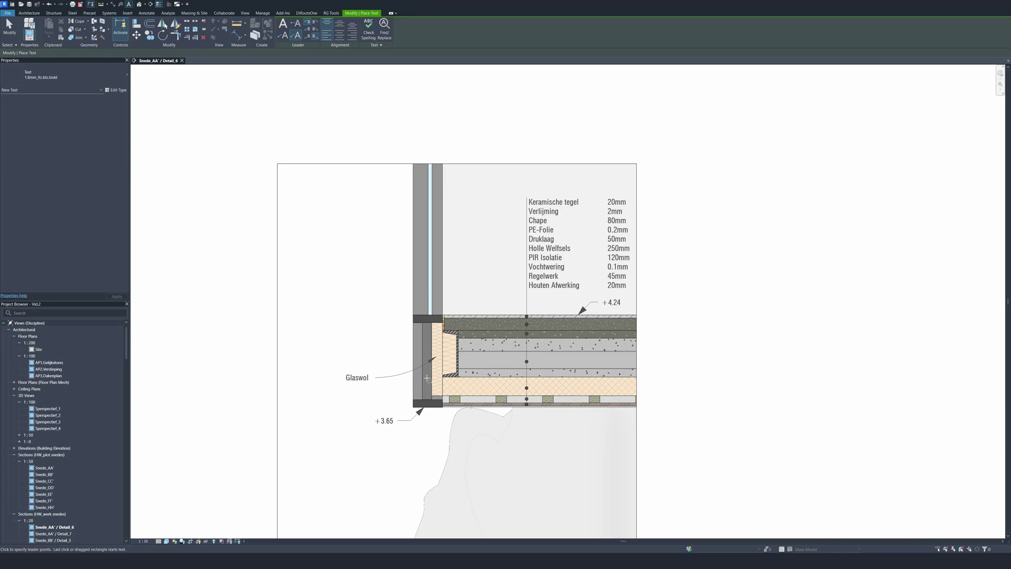
key("Escape")
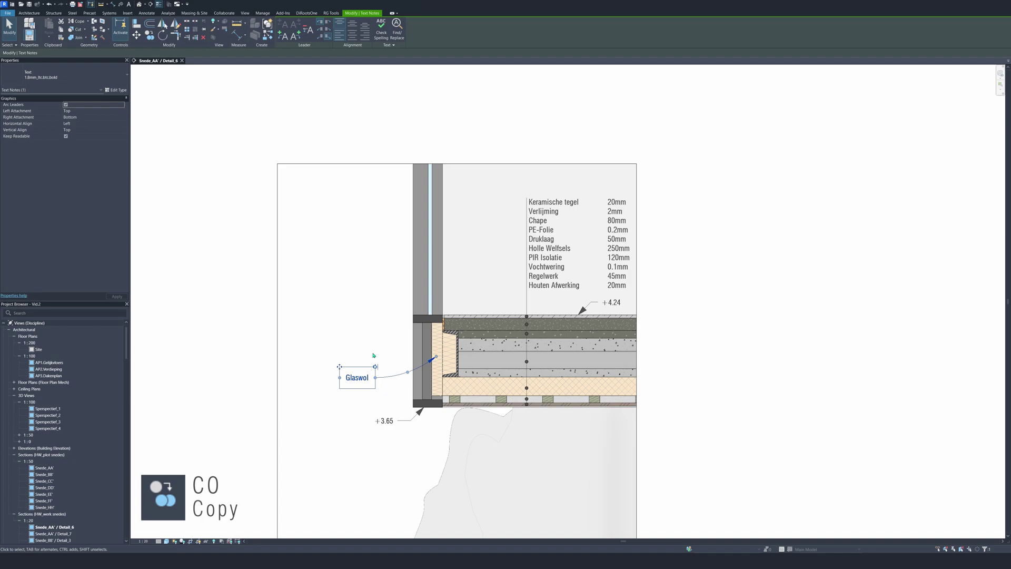
Copy the Glaswol note with its leader vertically three times, once just below it and twice above it up to the façade glazing.
key("c")
key("o")
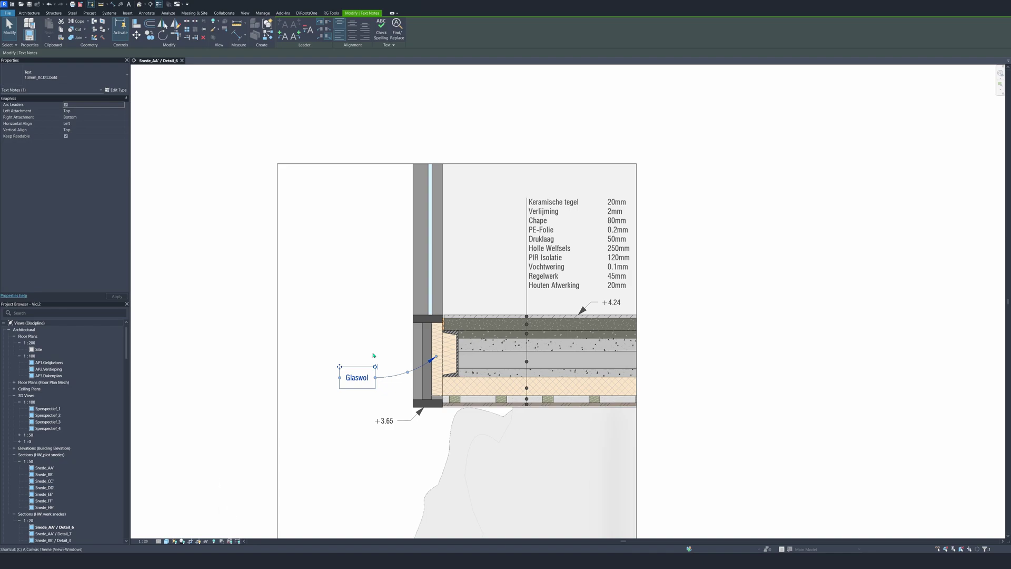
left_click(398, 375)
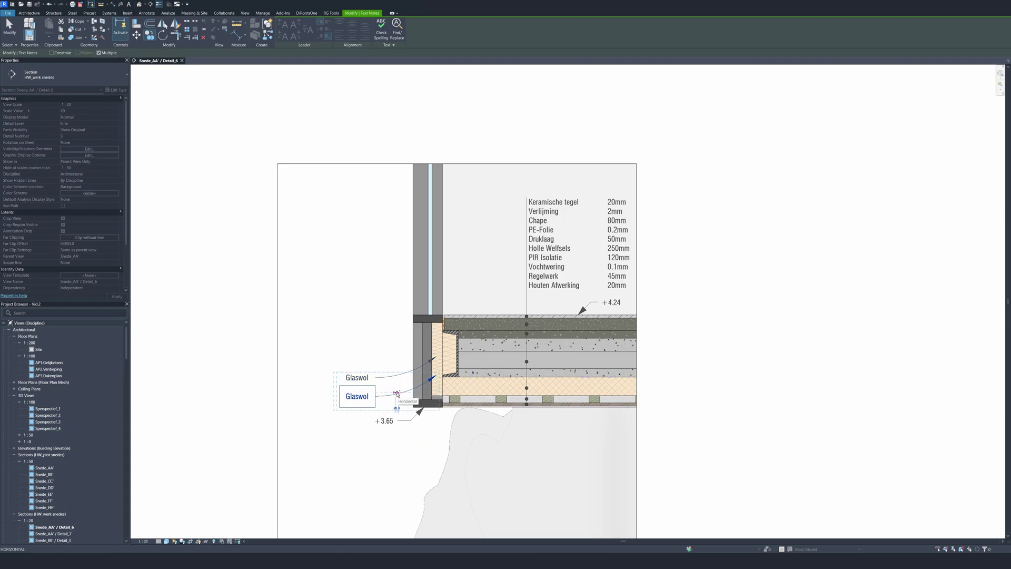
left_click(398, 340)
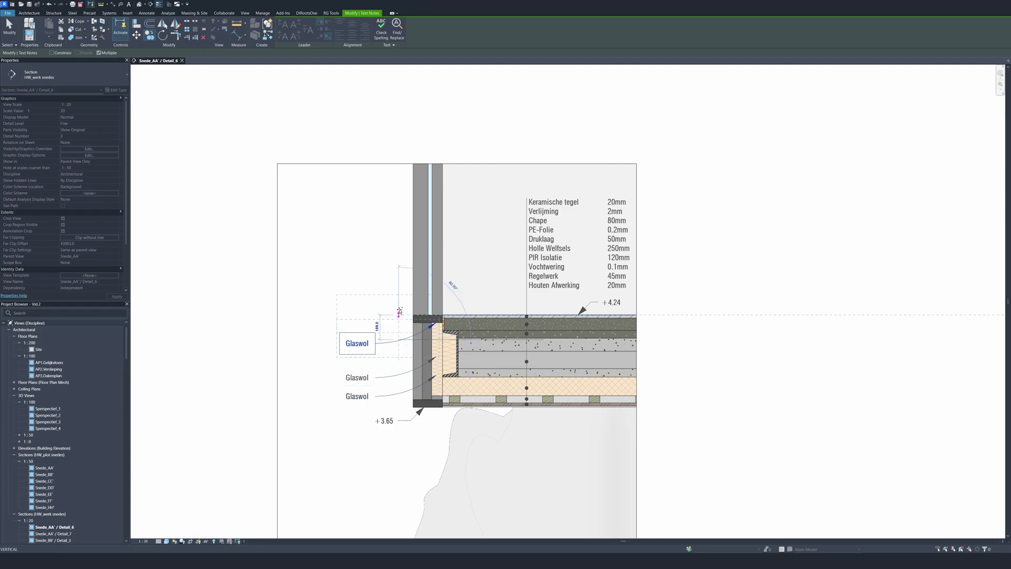
left_click(398, 275)
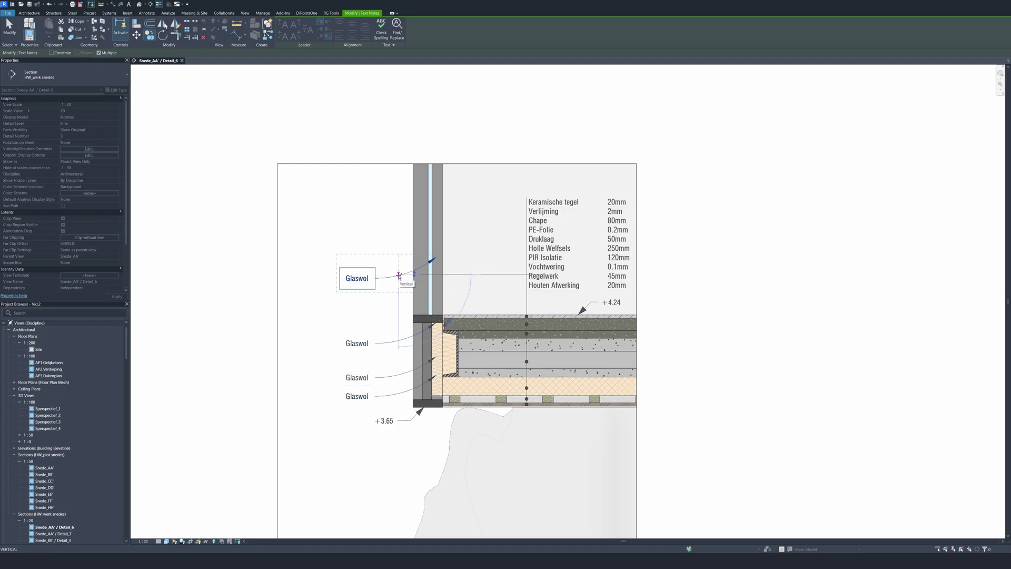
key("Escape")
key("Escape")
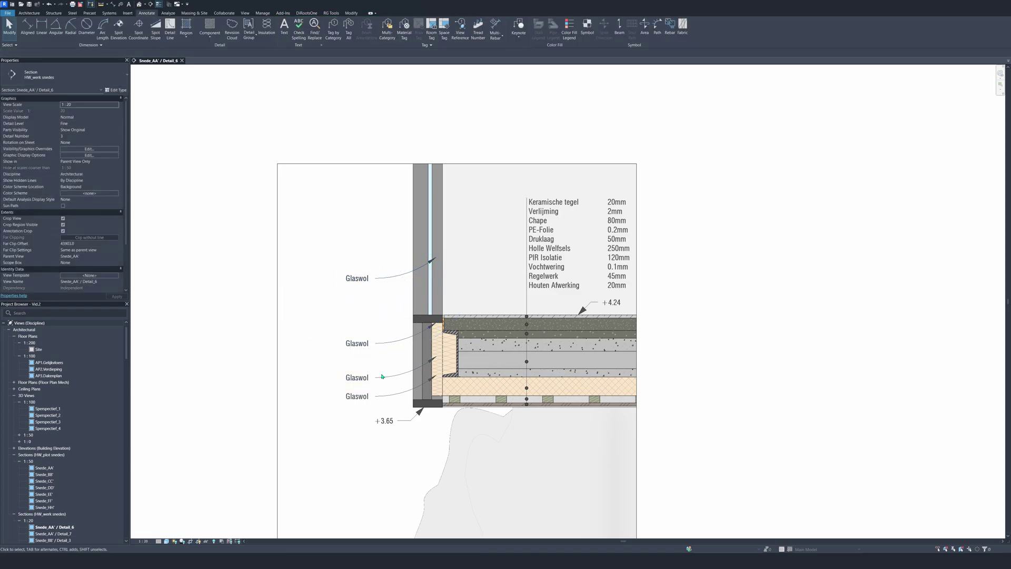
Point the leader of the copy directly above the original note at the steel channel profile and shift its text slightly up.
left_click(368, 348)
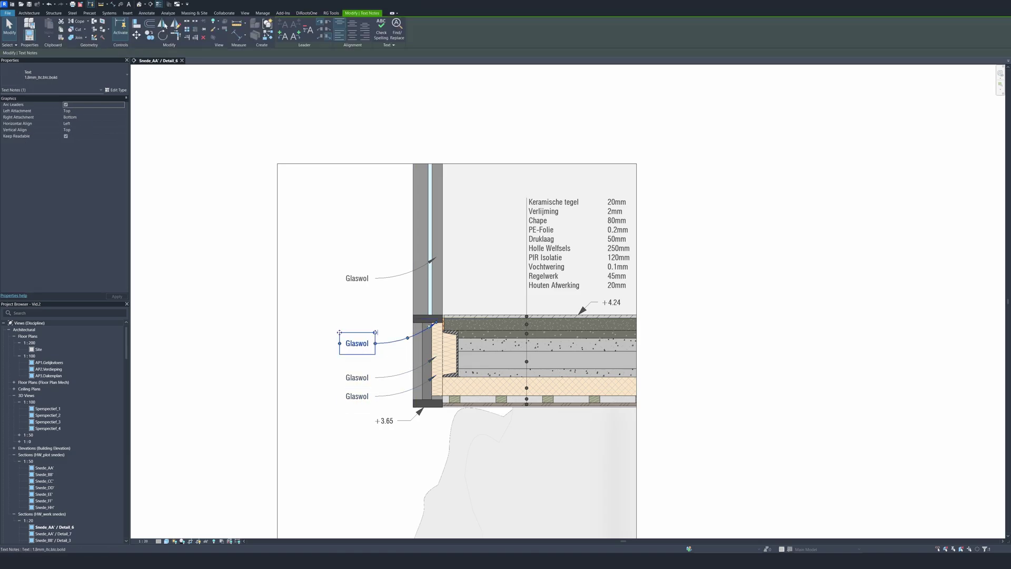
left_click_drag(437, 323, 456, 348)
left_click_drag(340, 332, 346, 316, "ctrl")
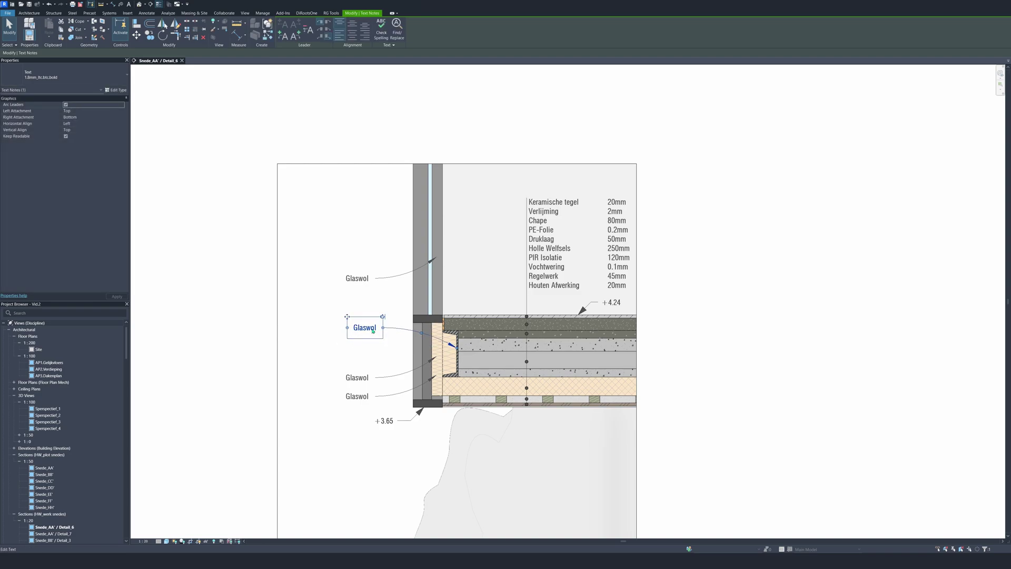
Change the text of the note pointing at the steel channel profile to UPN300.
double_click(376, 329)
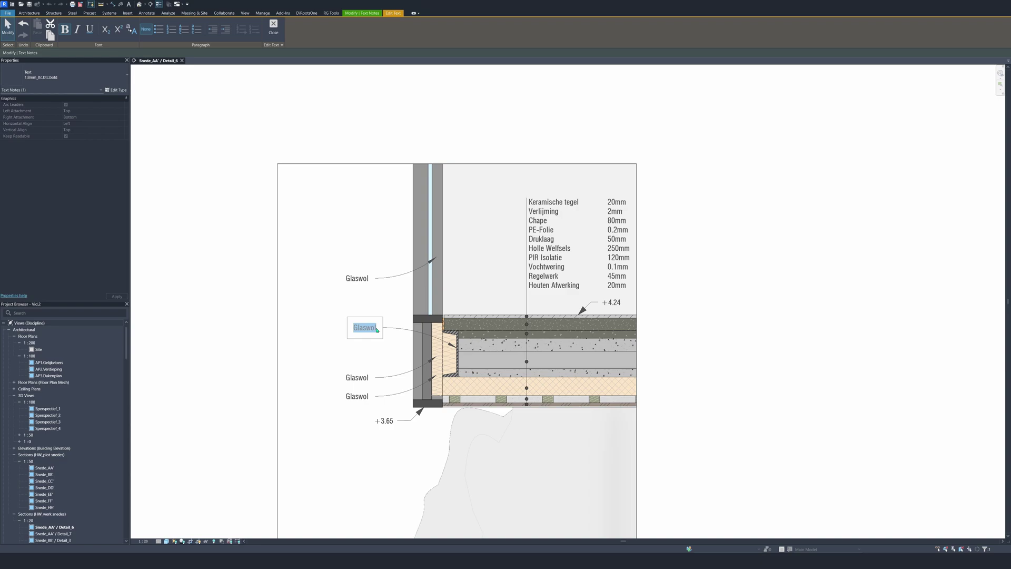
type("UPN300")
left_click(368, 308)
left_click(368, 308)
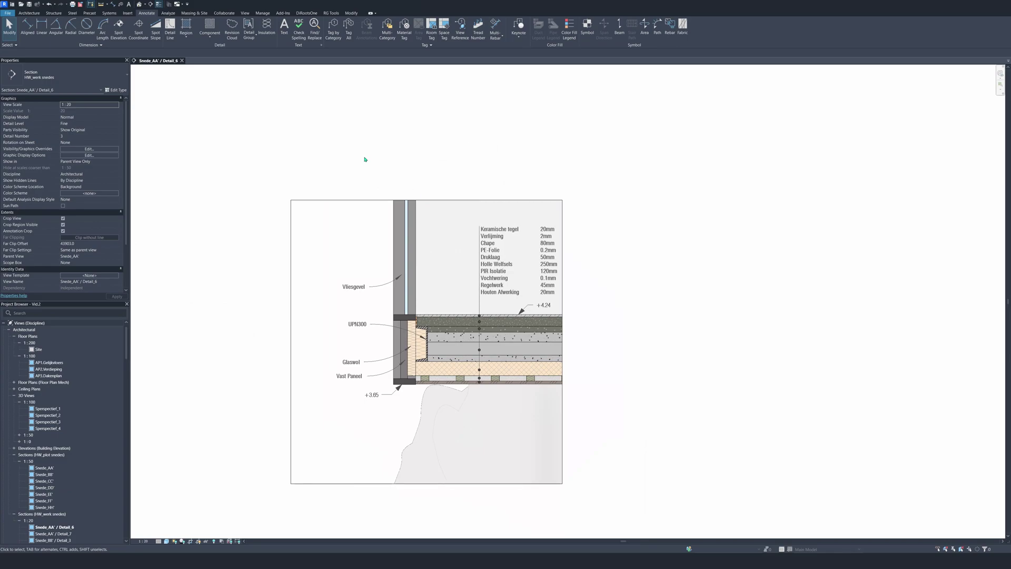
key("d")
key("i")
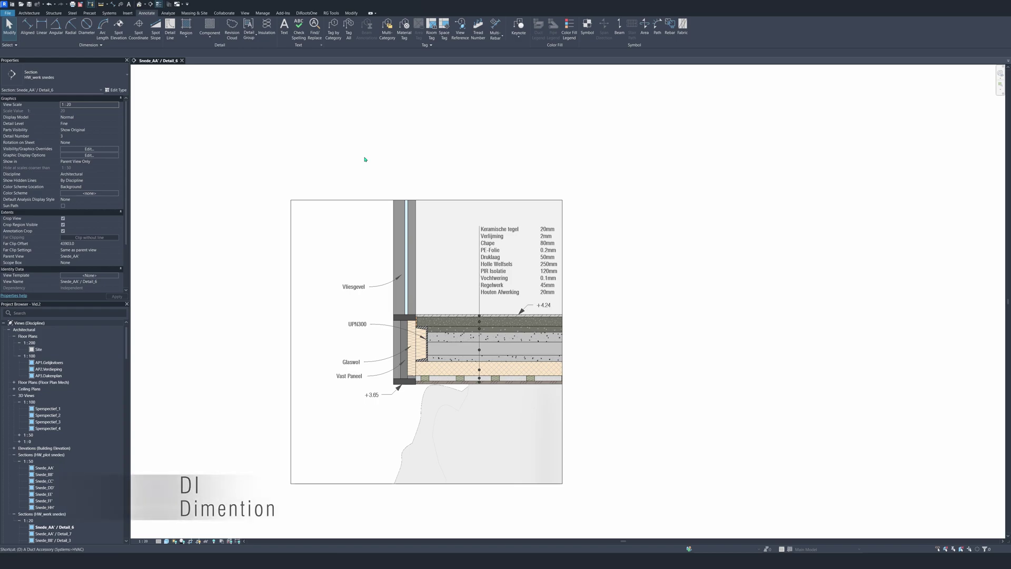
left_click(392, 216)
scroll(396, 211, "up", 2)
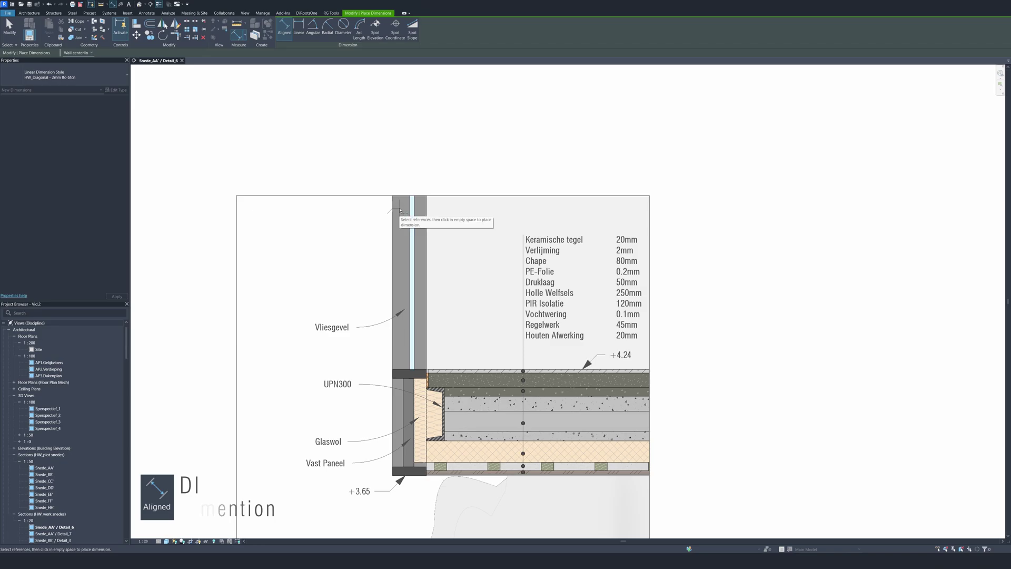
left_click(412, 212)
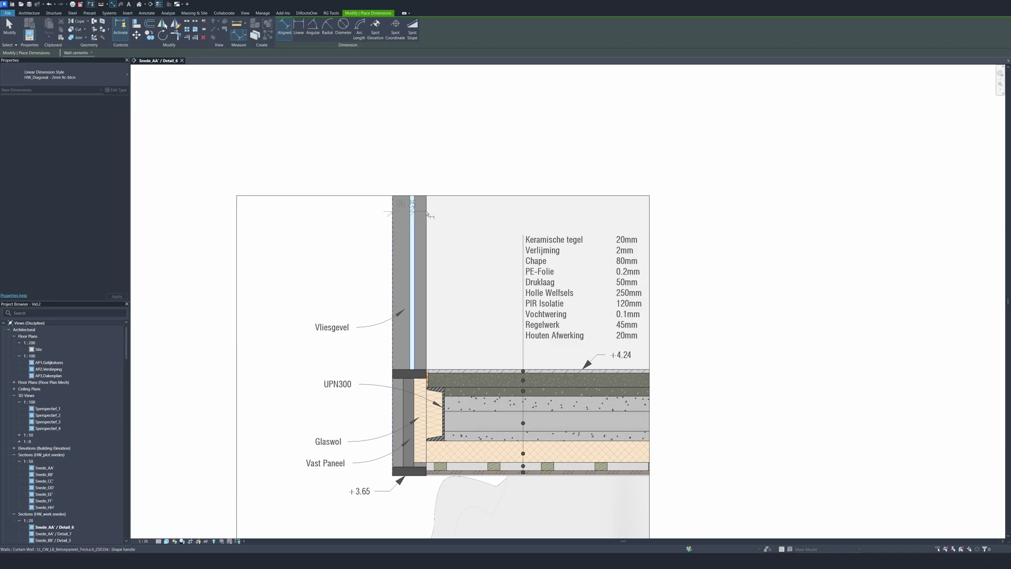
key("Escape")
Place an aligned dimension string across the façade depth, from outer face via both glass faces to inner face, just above the crop boundary.
scroll(392, 216, "down", 2)
left_click(392, 217)
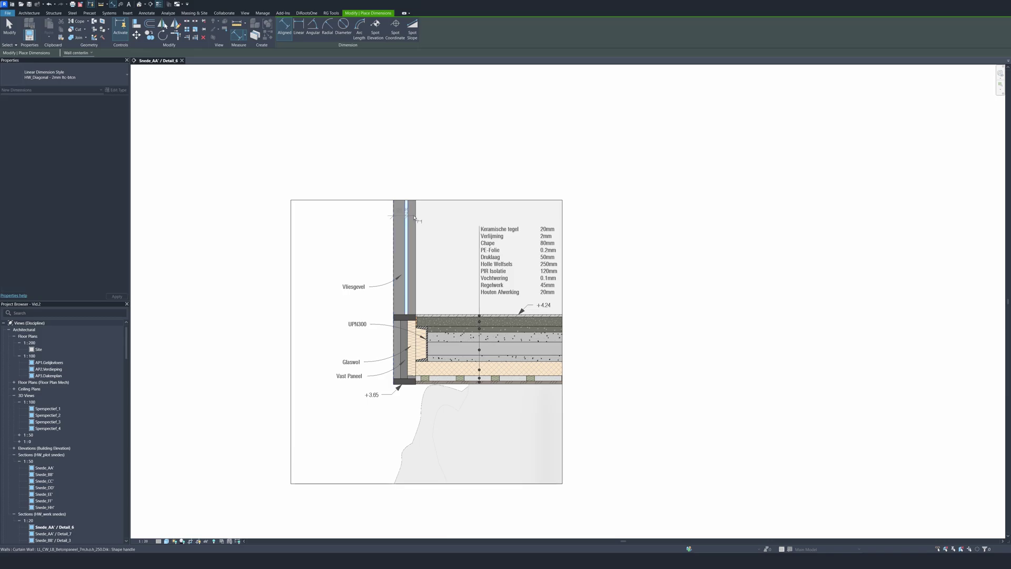
left_click(415, 217)
scroll(421, 193, "up", 2)
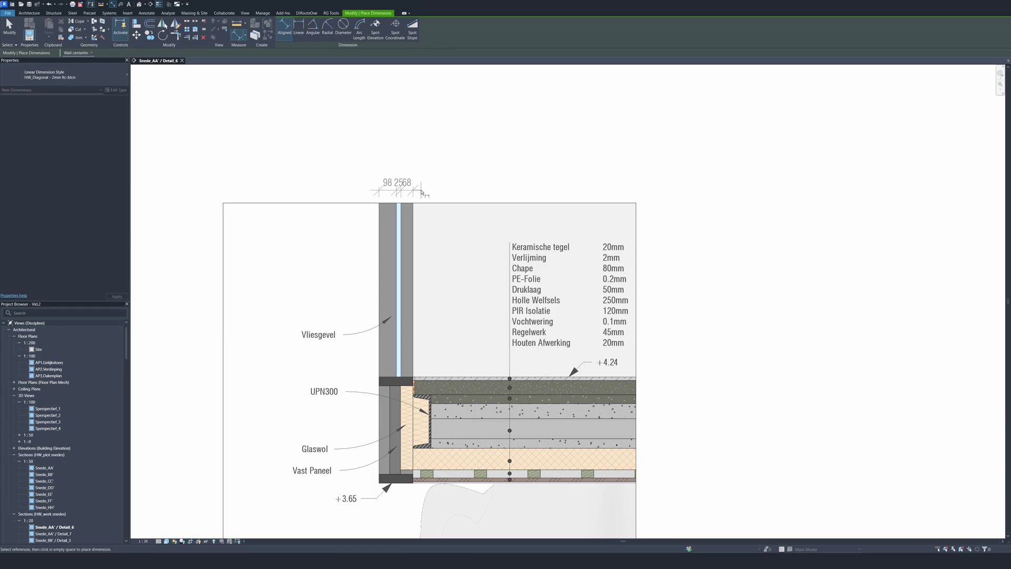
left_click(421, 192)
middle_click_drag(416, 154, 451, 226)
key("Escape")
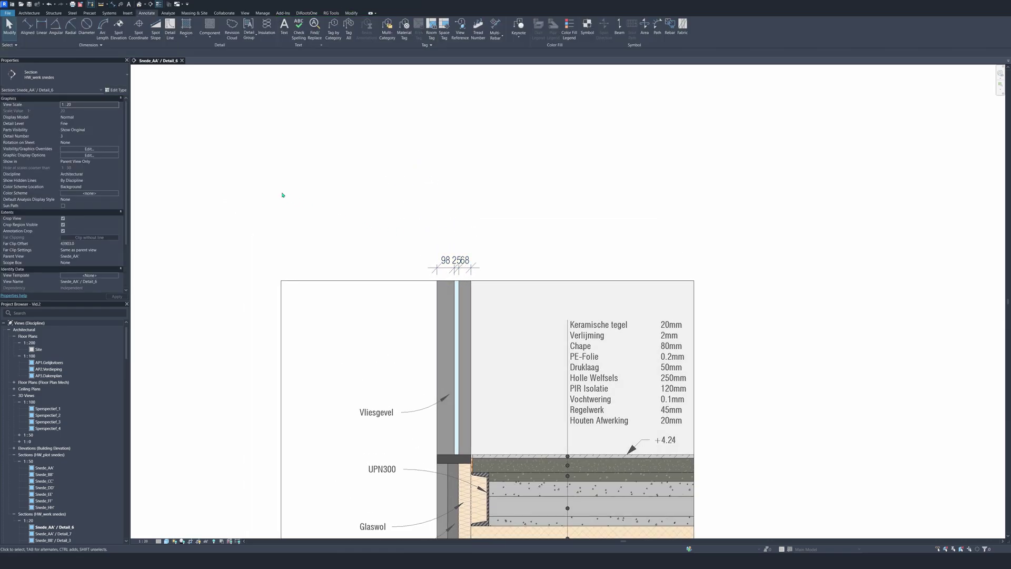
Place an aligned dimension string through all floor layers, from the wood finish underside to the tile top, just outside the crop boundary.
key("d")
key("i")
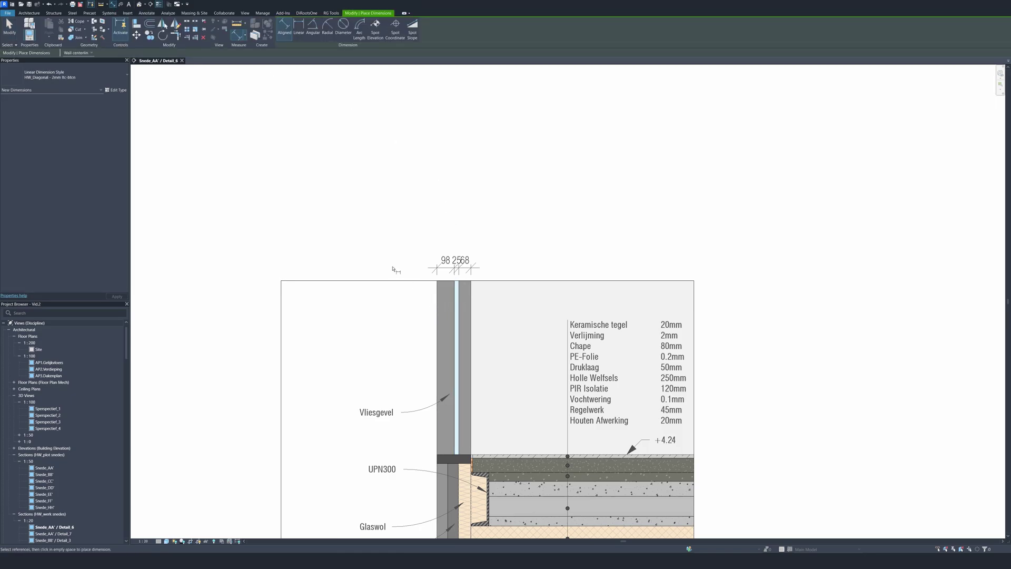
scroll(390, 276, "down", 1)
middle_click_drag(389, 275, 524, 379)
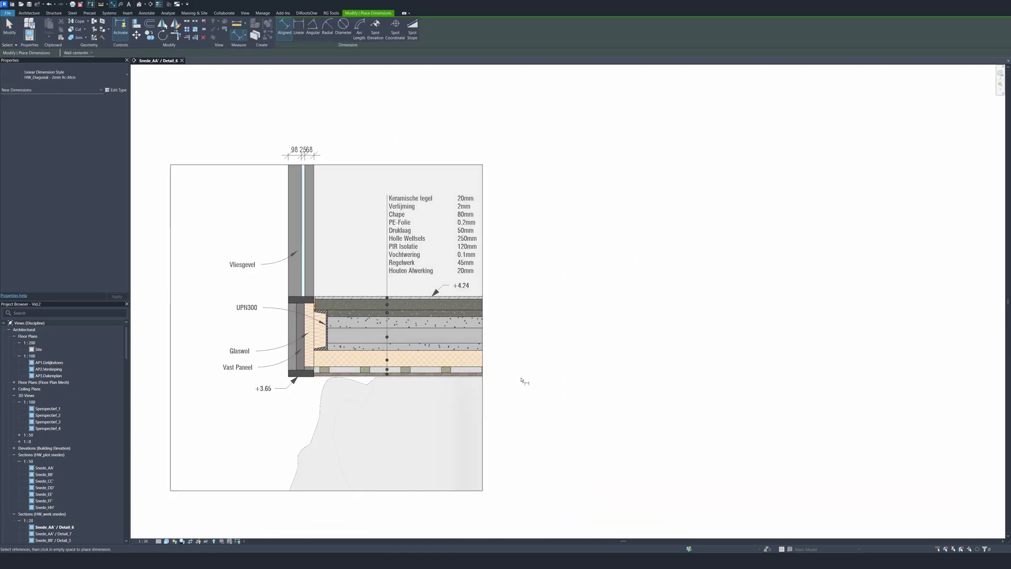
scroll(491, 383, "up", 5)
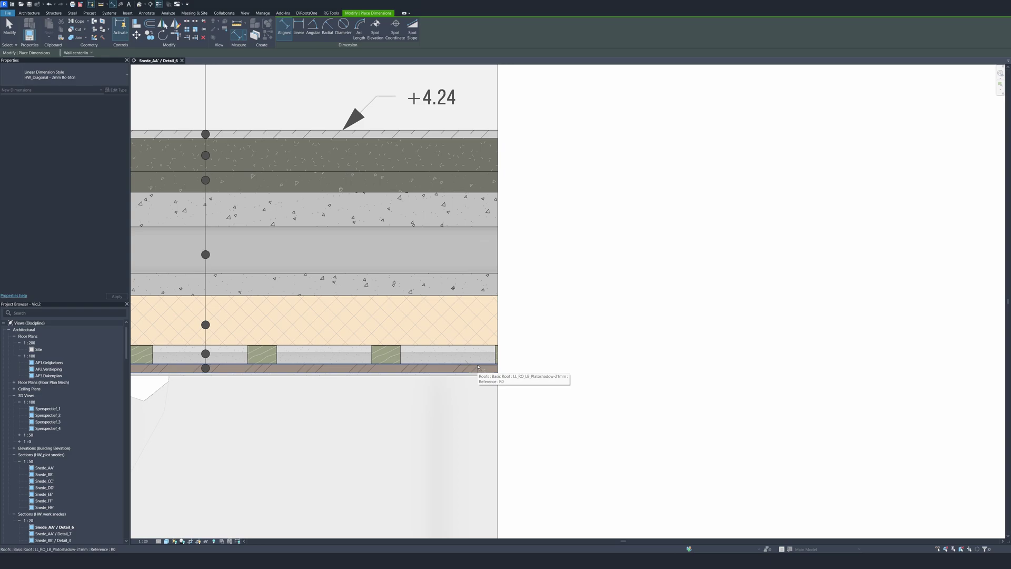
left_click(477, 367)
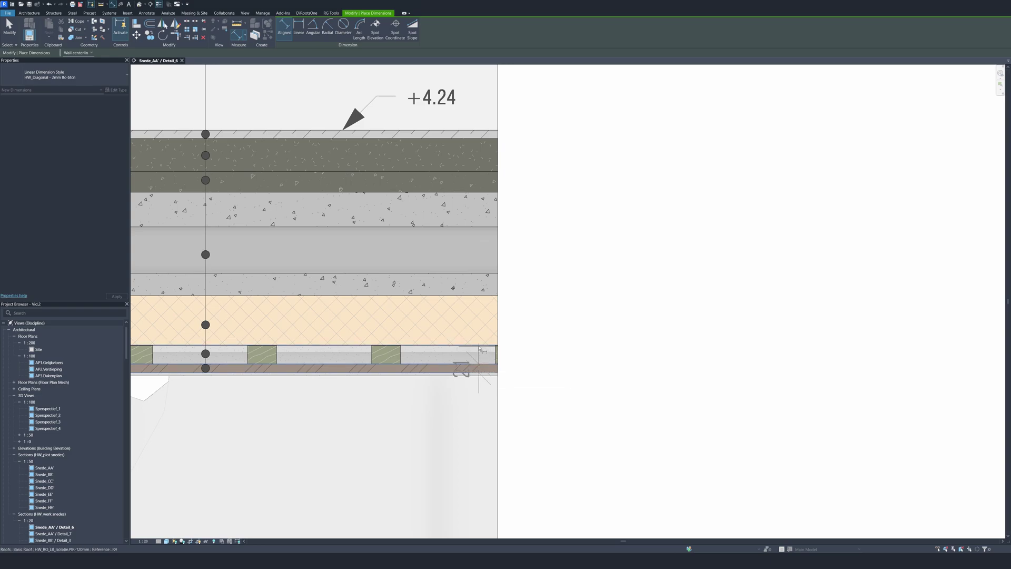
left_click(475, 296)
left_click(471, 194)
middle_click_drag(473, 195, 471, 335)
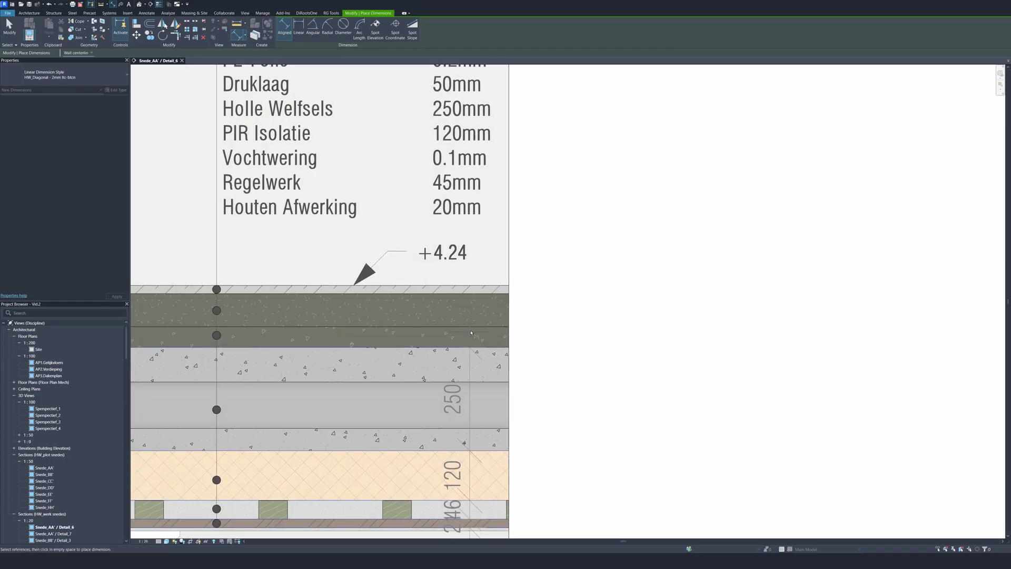
left_click(473, 327)
left_click(480, 294)
left_click(484, 285)
scroll(484, 285, "down", 3)
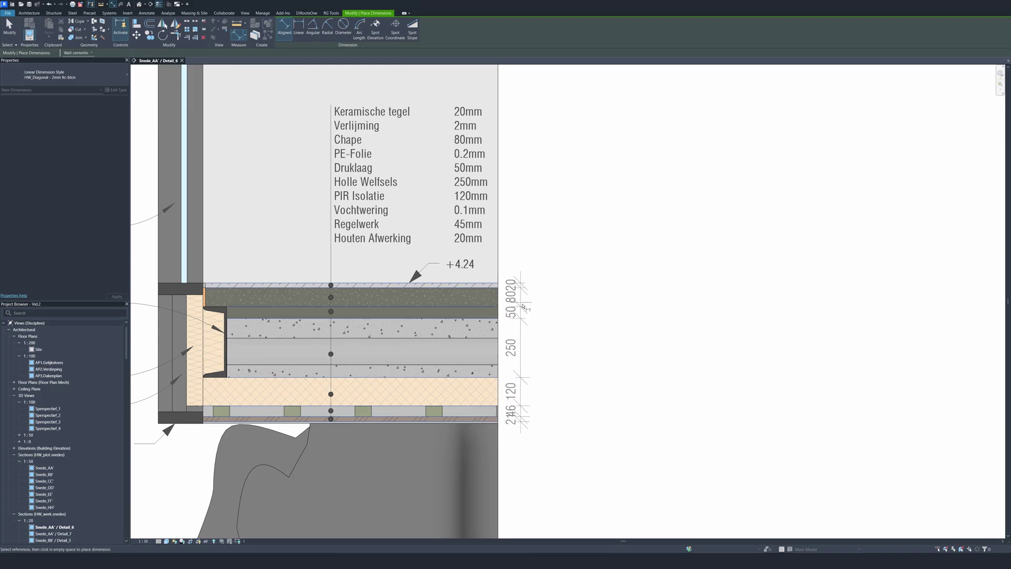
left_click(525, 308)
scroll(525, 308, "down", 1)
middle_click_drag(525, 308, 538, 286)
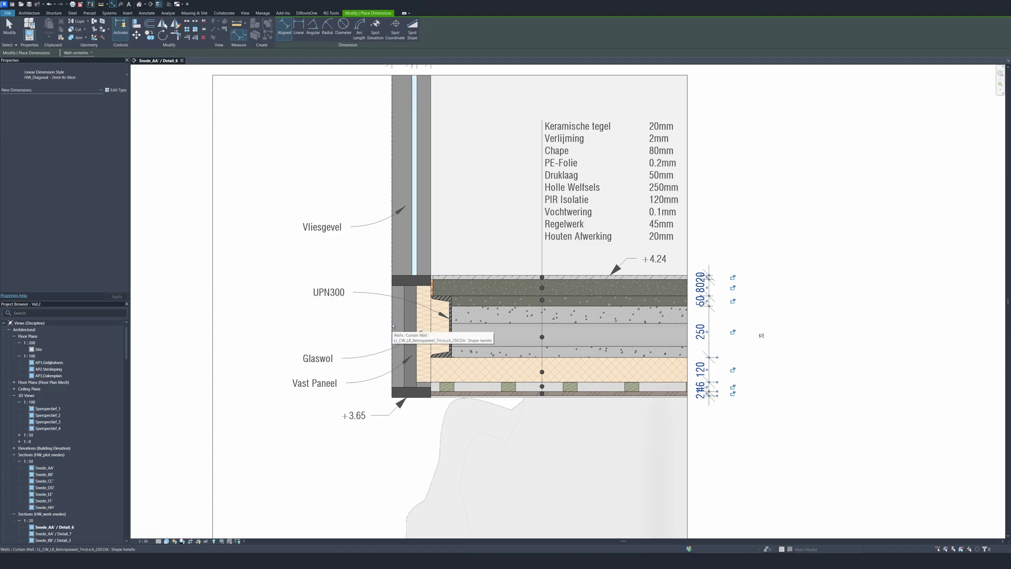
Dimension the floor edge horizontally in one aligned string, from the outer panel face through panel and insulation layers to the steel channel.
left_click(403, 325)
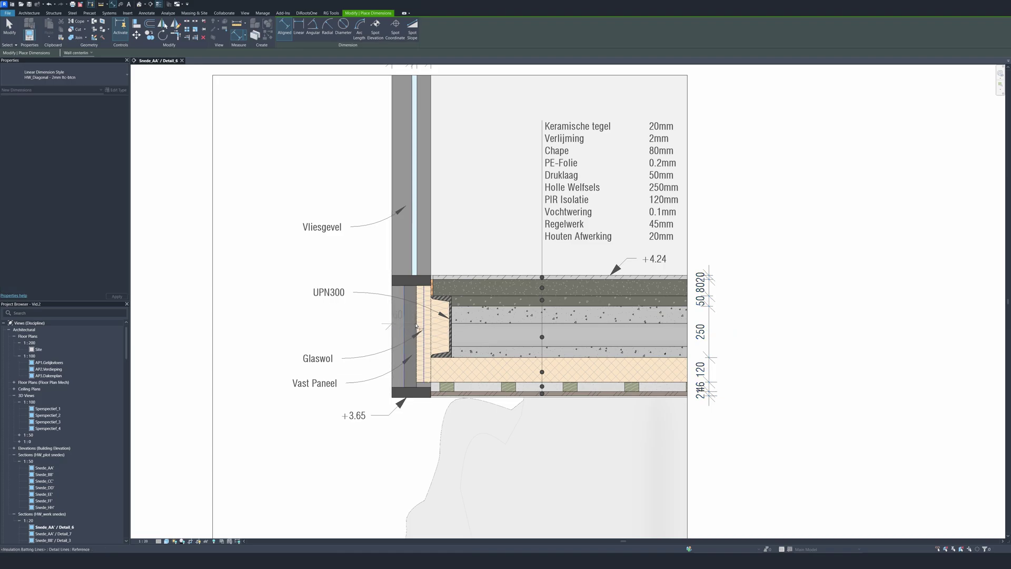
scroll(418, 323, "up", 1)
scroll(418, 323, "up", 3)
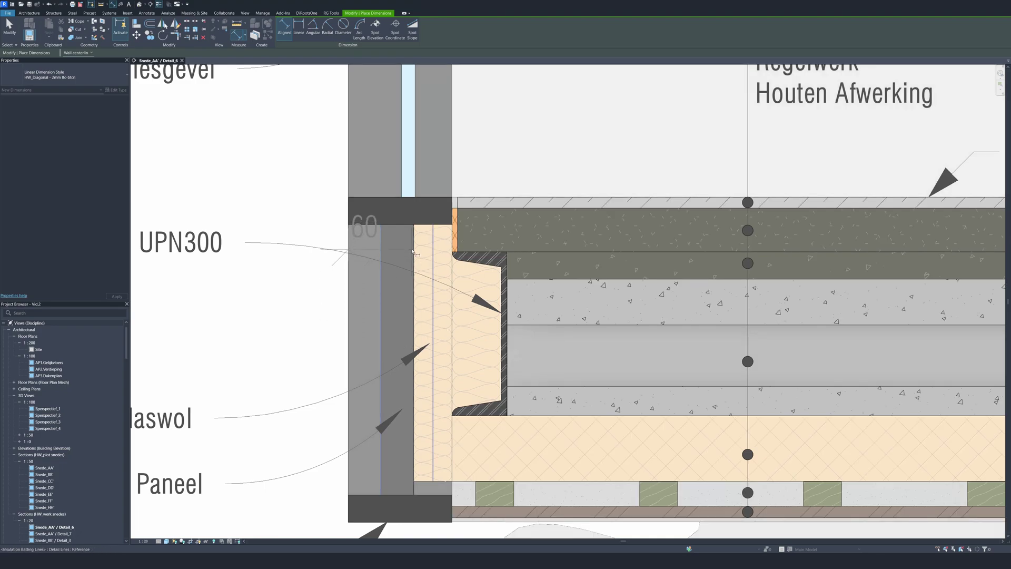
left_click(415, 324)
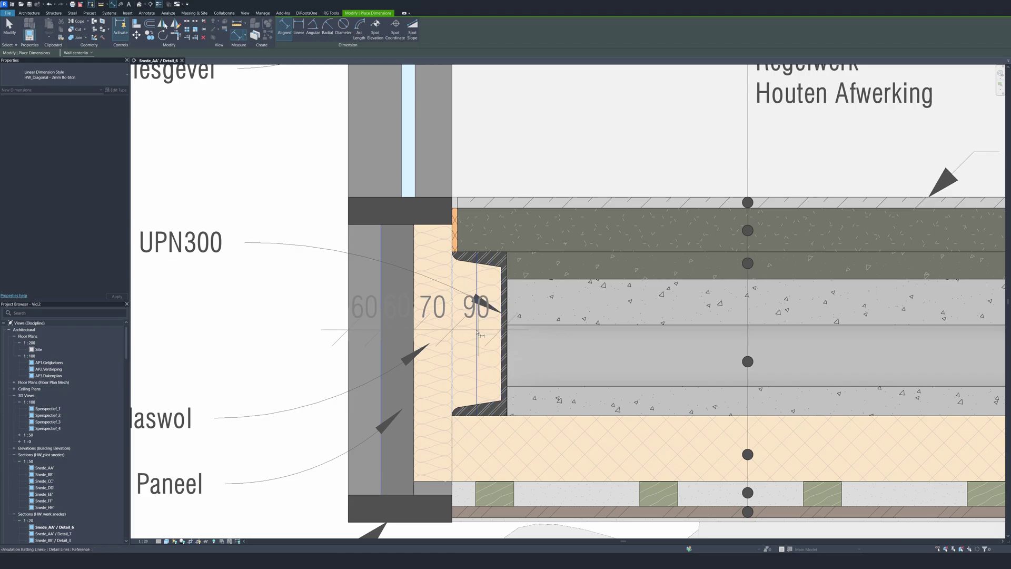
scroll(476, 333, "down", 2)
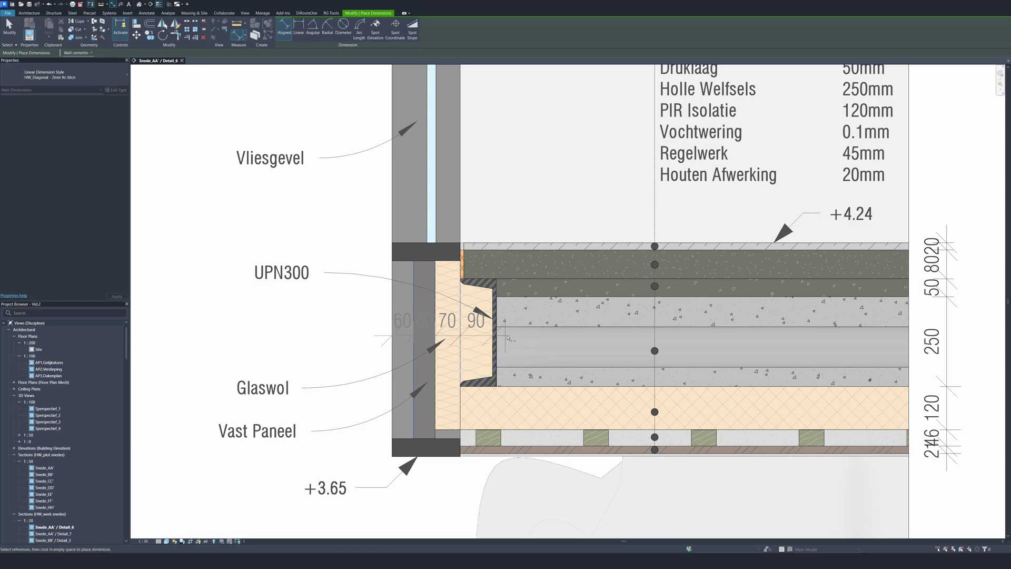
left_click(489, 337)
key("Escape")
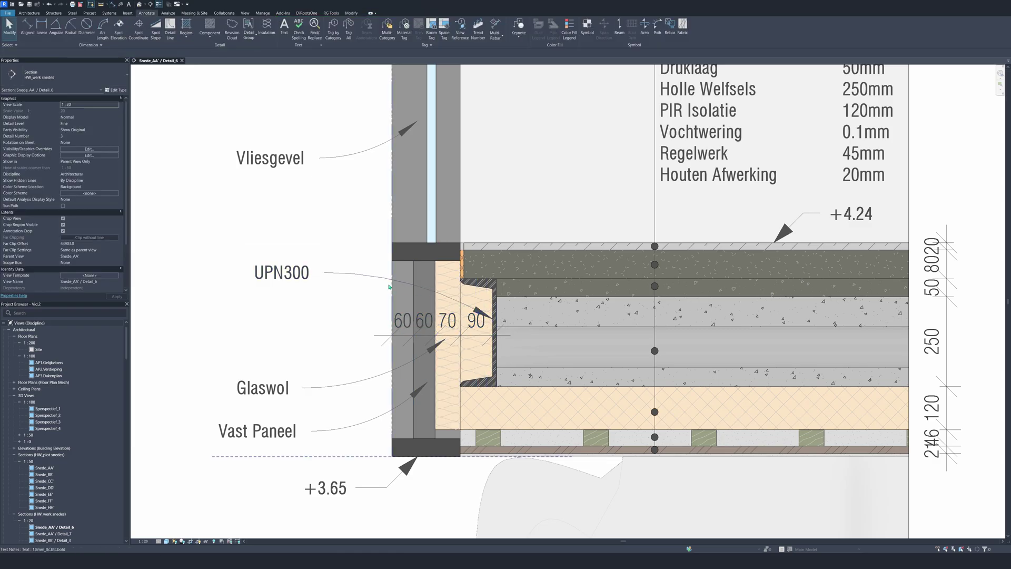
Move the UPN300 note's arrowhead slightly up along the steel channel, clear of the horizontal dimension string.
left_click(282, 272)
mouse_move(494, 322)
left_mouse_down()
mouse_move(476, 292)
mouse_move(493, 309)
left_mouse_up()
scroll(422, 320, "down", 2)
scroll(380, 346, "down", 2)
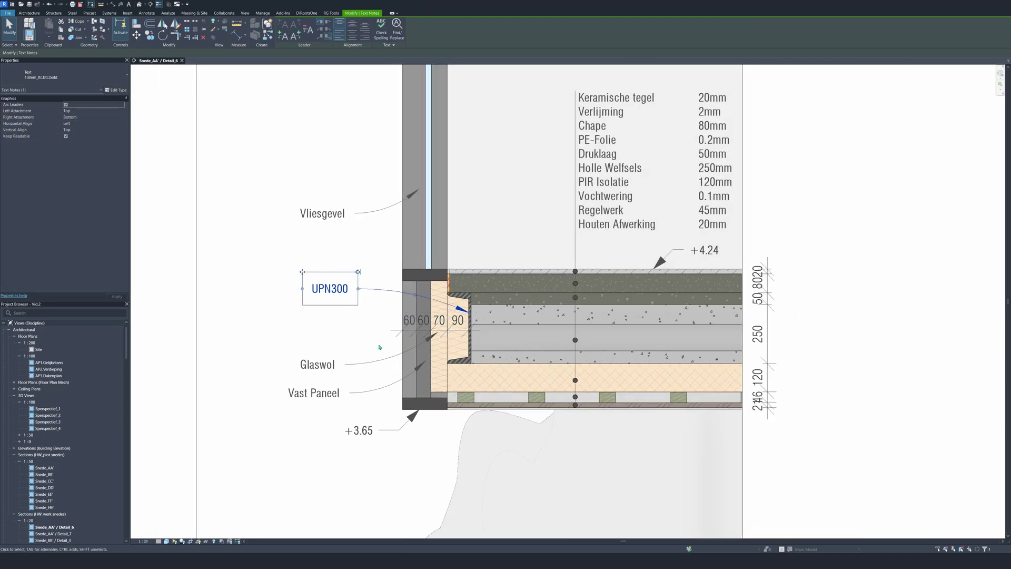
key("Escape")
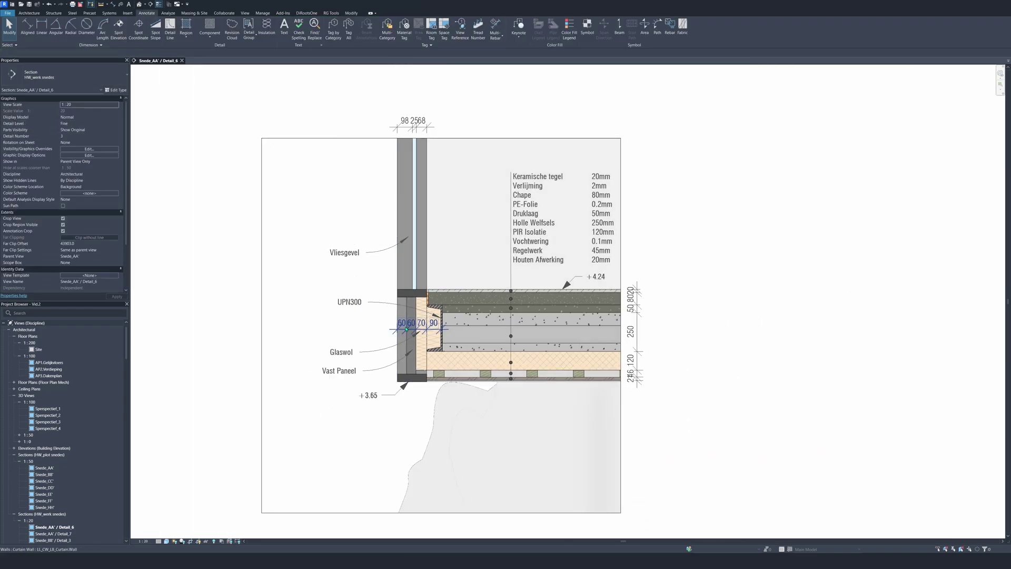
scroll(386, 268, "down", 1)
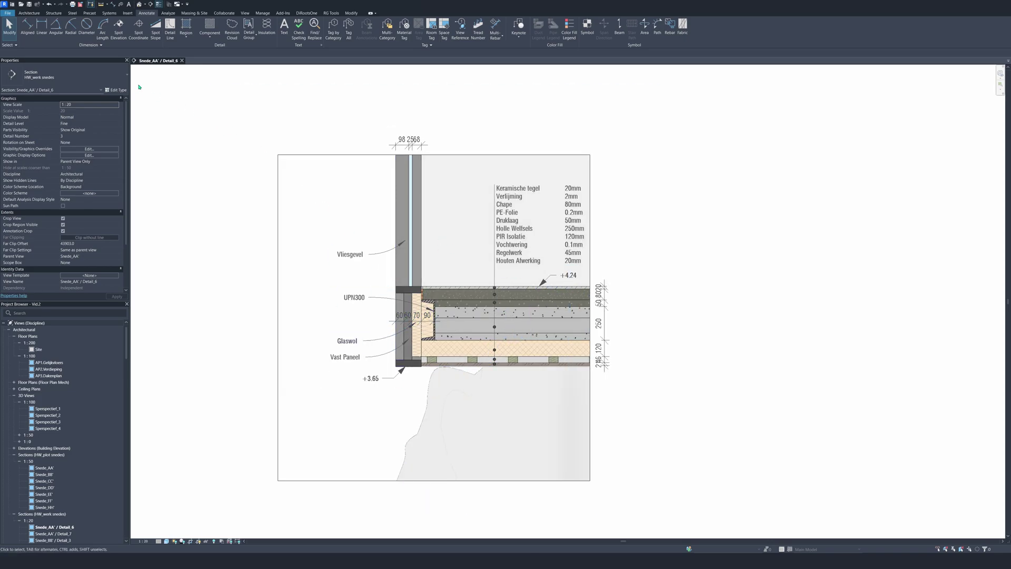
Place a vertical aligned dimension string outside the façade, covering the lower mullion, fixed panel and upper mullion.
key("d")
key("i")
scroll(353, 296, "up", 2)
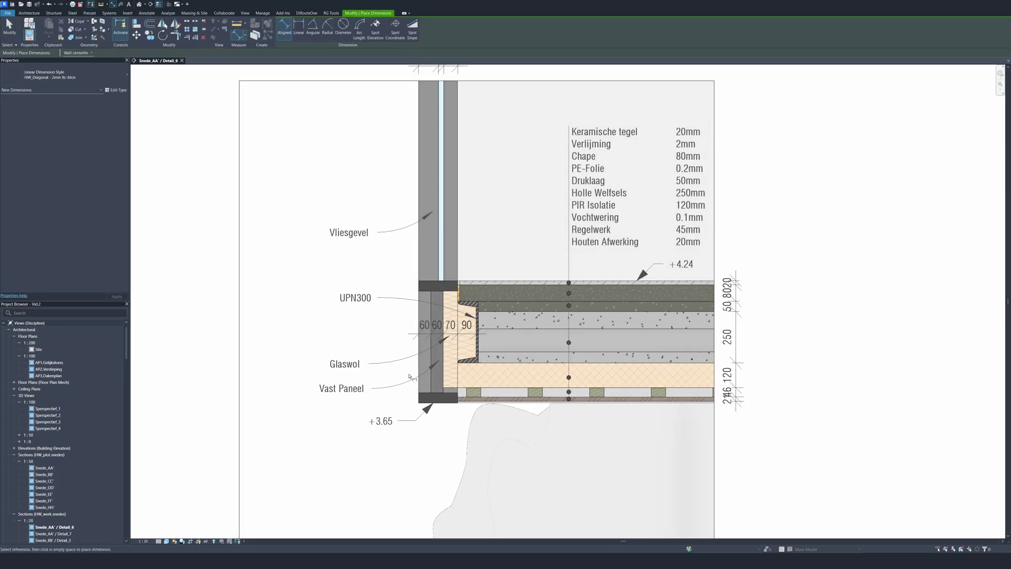
left_click(420, 404)
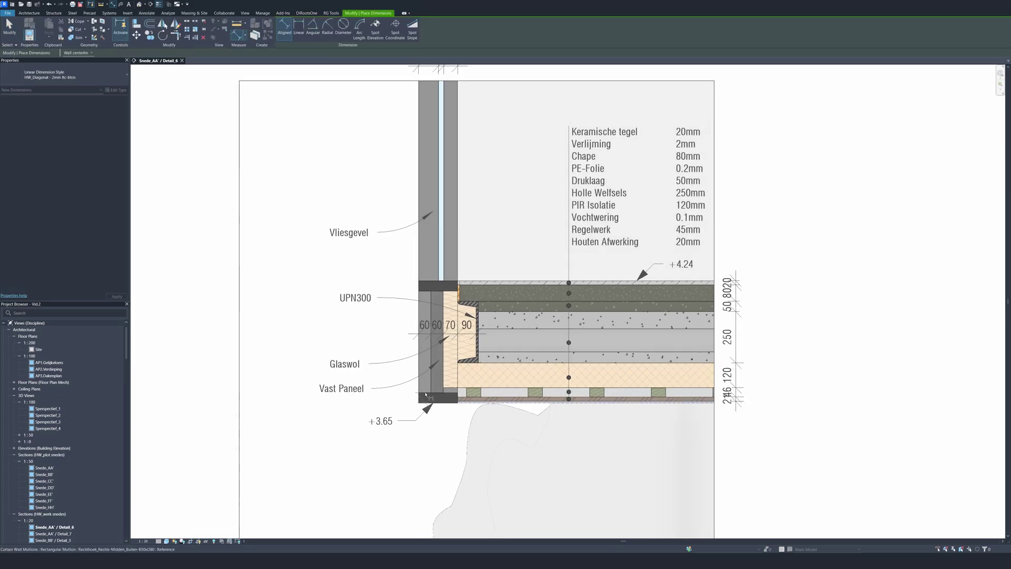
scroll(426, 394, "up", 2)
left_click(420, 393)
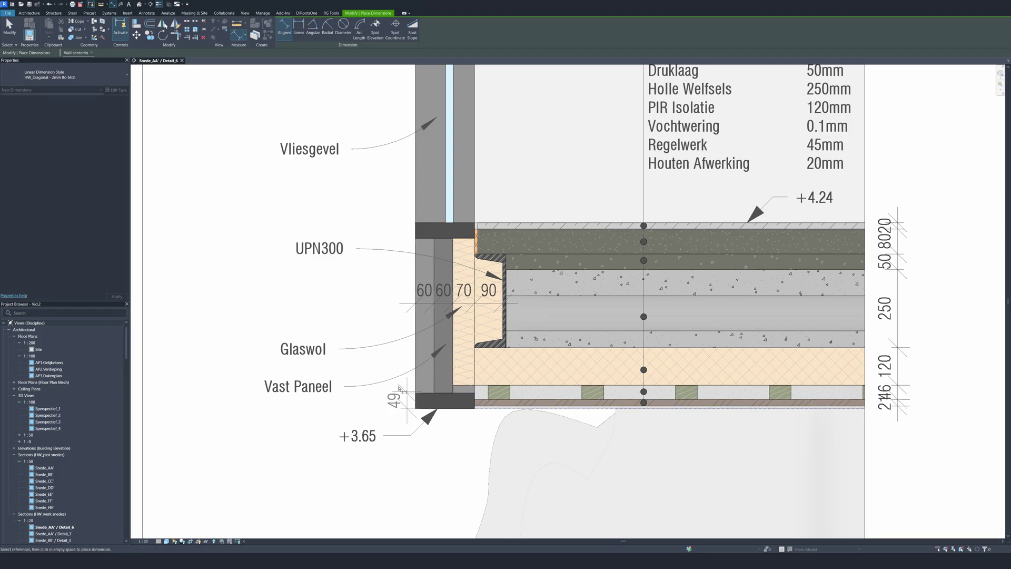
left_click(420, 240)
left_click(418, 225)
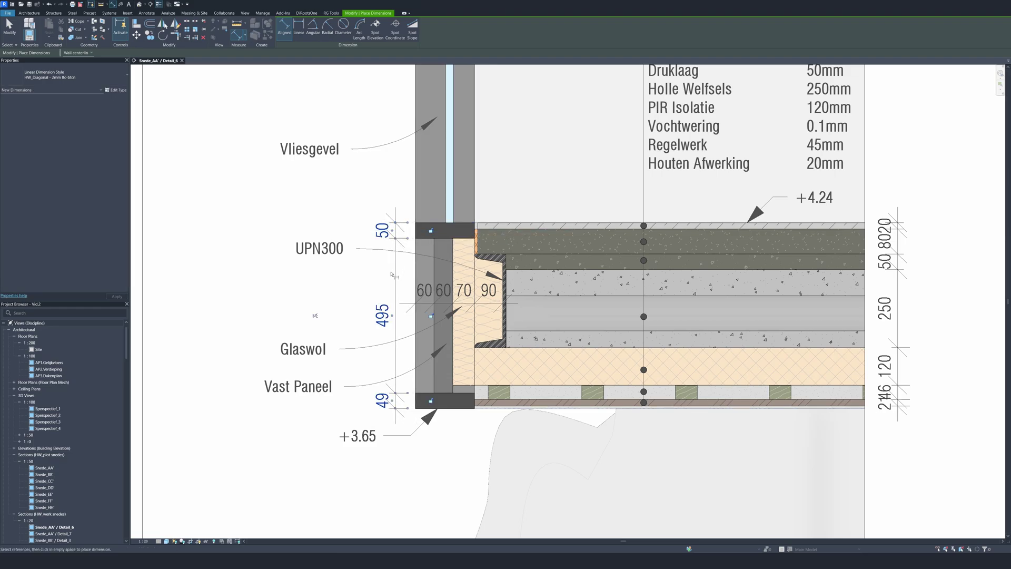
scroll(393, 279, "down", 3)
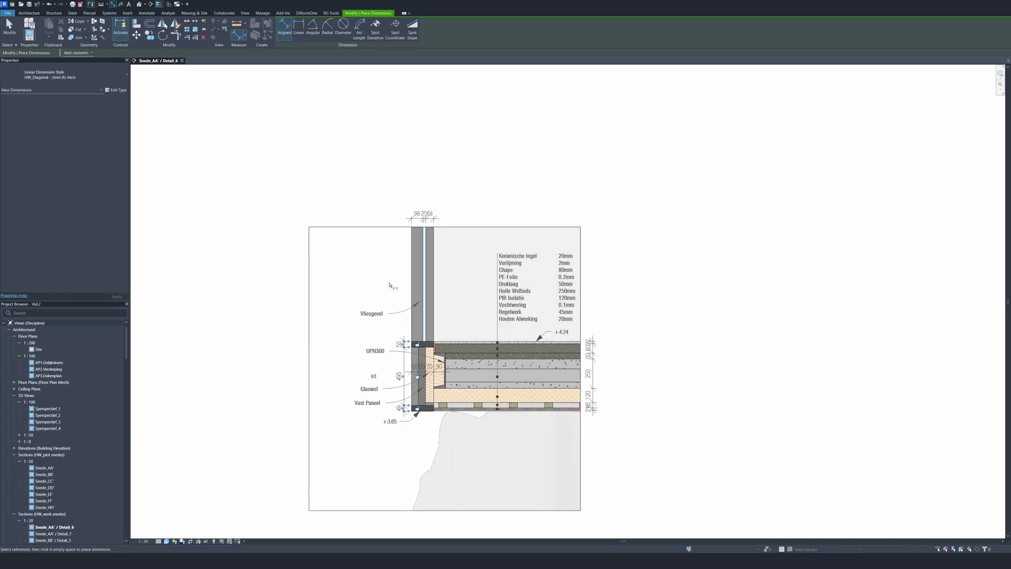
key("Escape")
Change all matching dimensions visible in the view to the HW_Diagonal - 2mm_ltc-btcn.Vet dimension style.
left_click(404, 368)
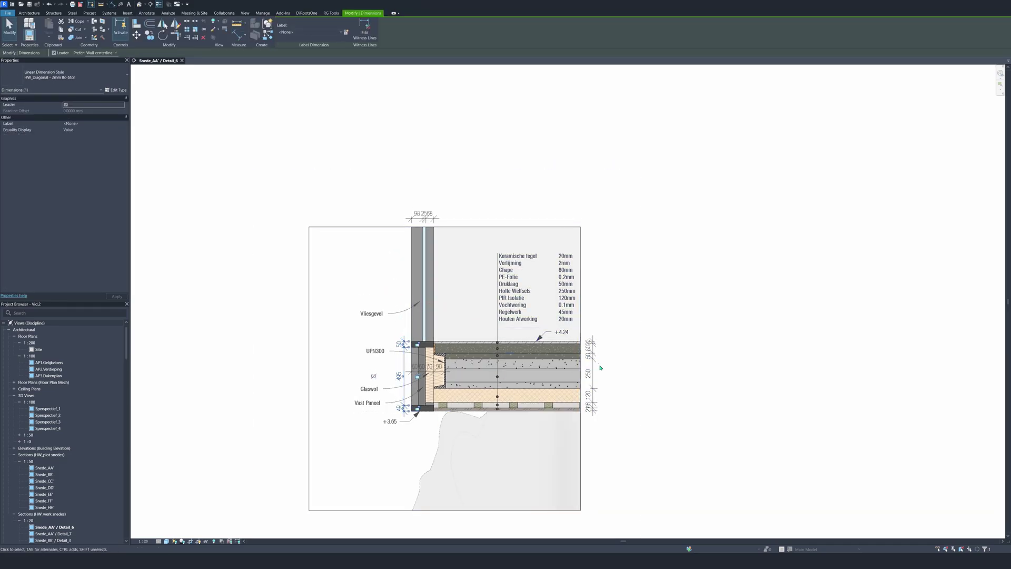
right_click(361, 273)
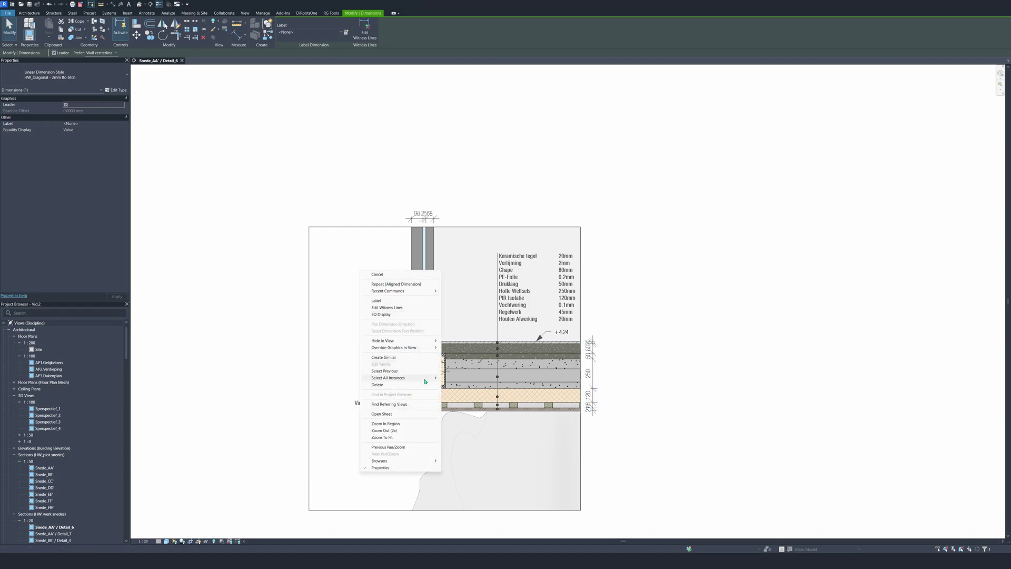
left_click(453, 382)
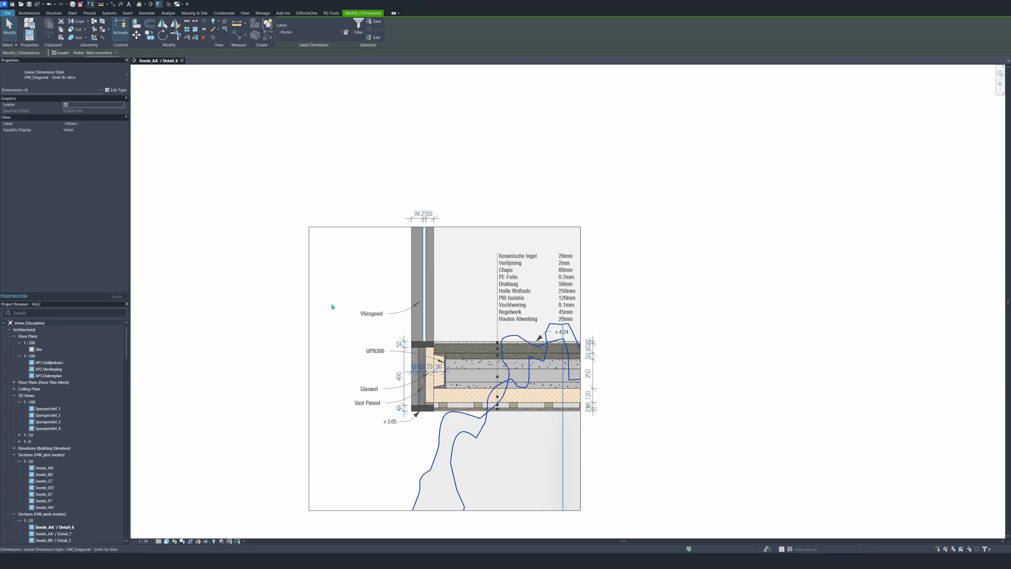
left_click(91, 74)
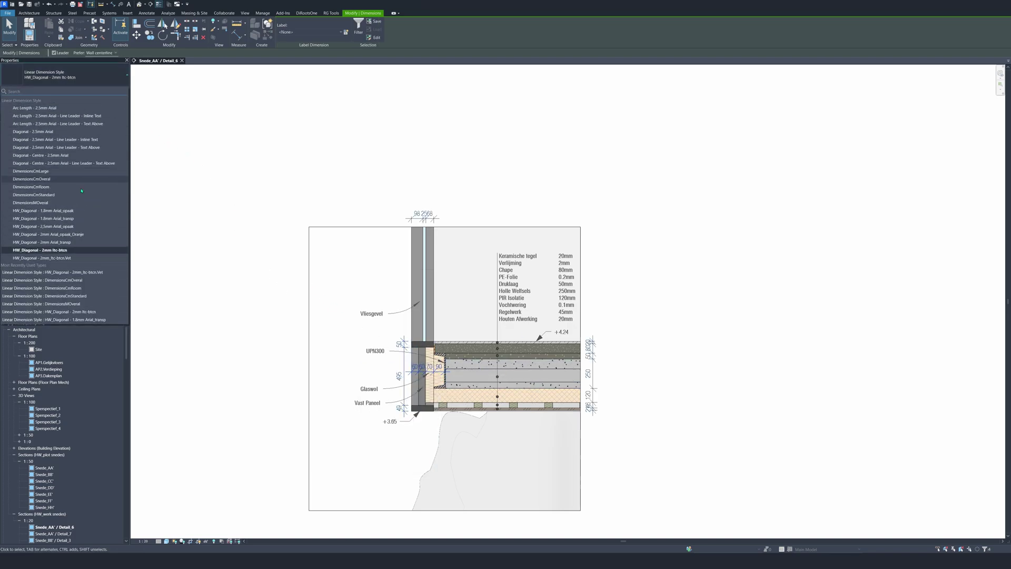
left_click(42, 257)
key("Escape")
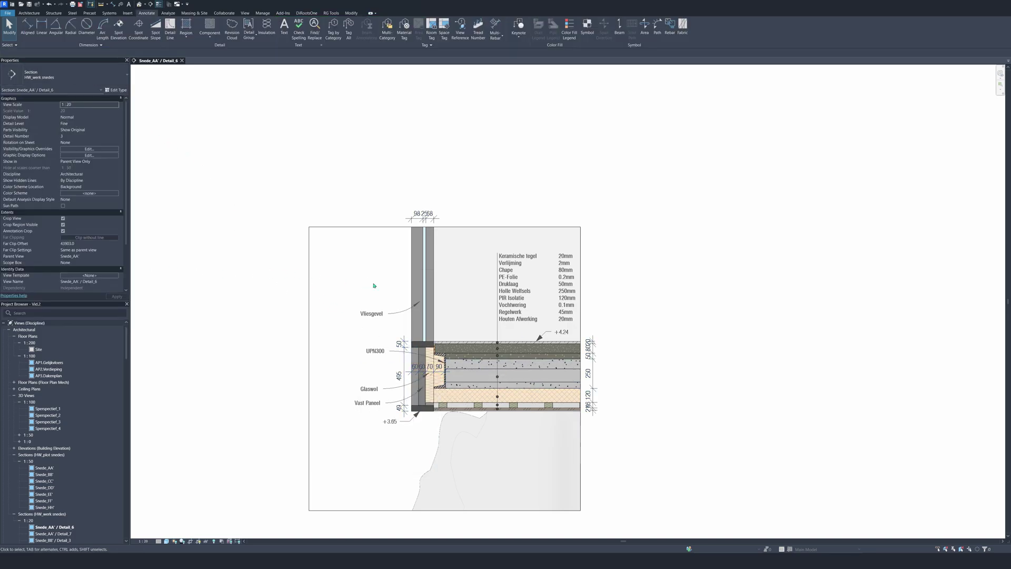
Add an overall aligned dimension of the floor's total thickness, outside the layer-by-layer string.
scroll(464, 380, "up", 2)
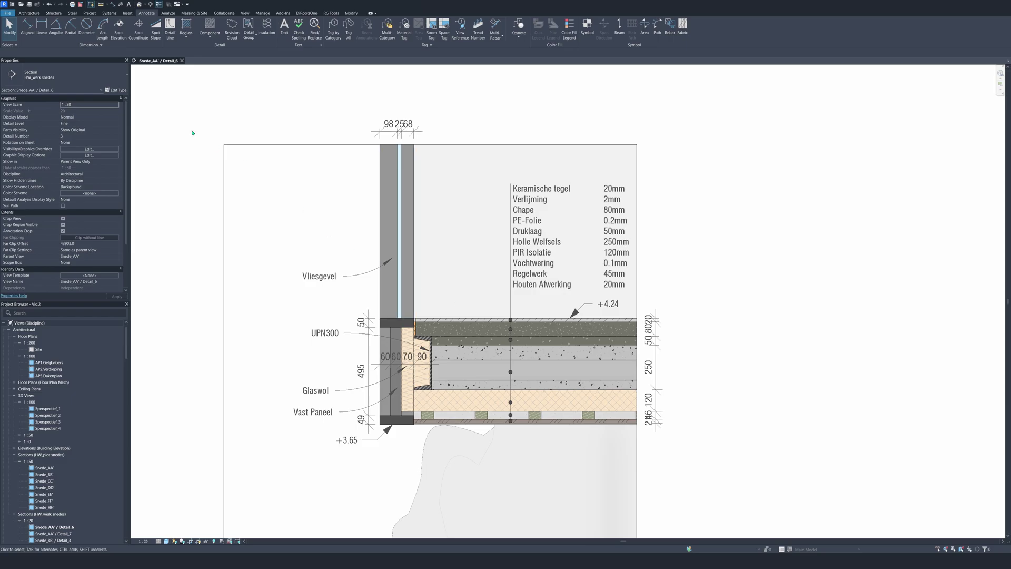
left_click(113, 4)
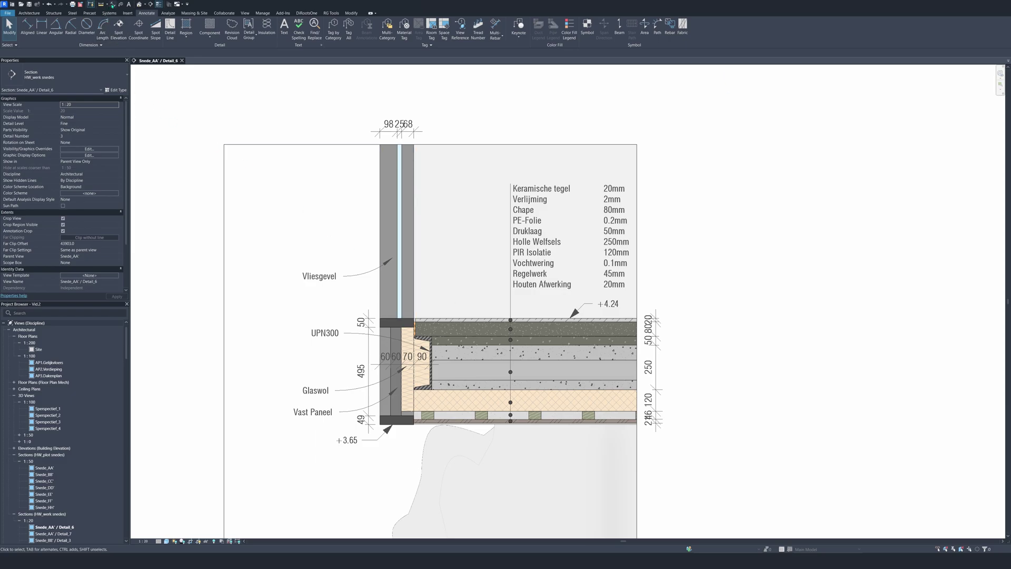
left_click(622, 320)
left_click(622, 424)
left_click(675, 370)
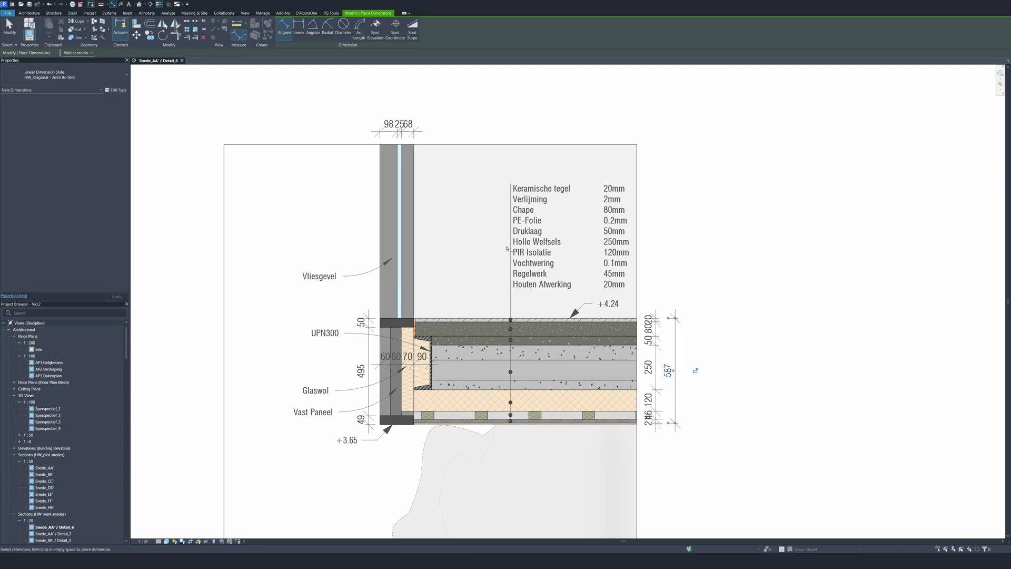
Add an overall aligned dimension of the façade depth, from outer to inner face, above the existing façade dimension string.
middle_click_drag(474, 259, 485, 360)
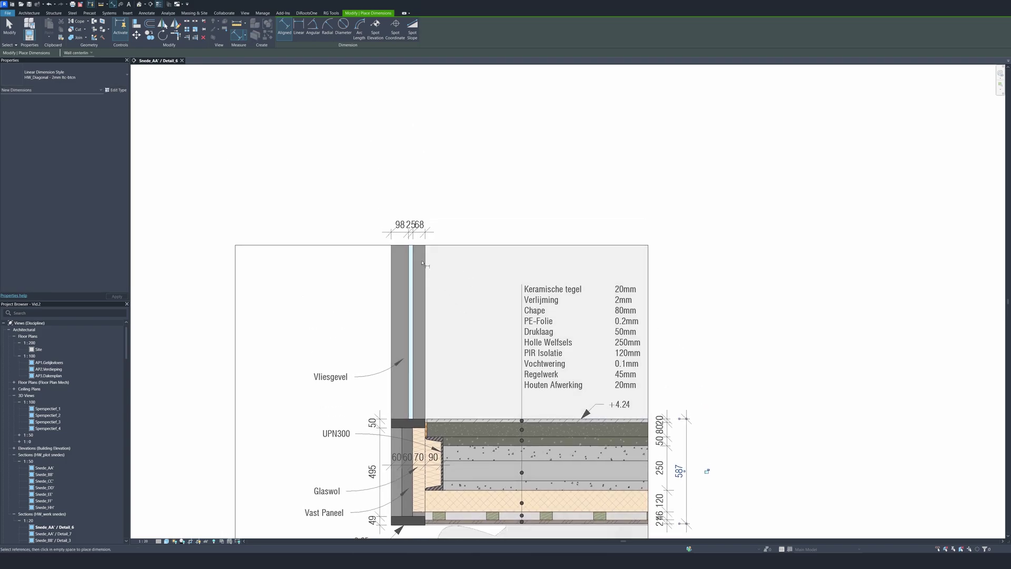
left_click(391, 266)
left_click(425, 263)
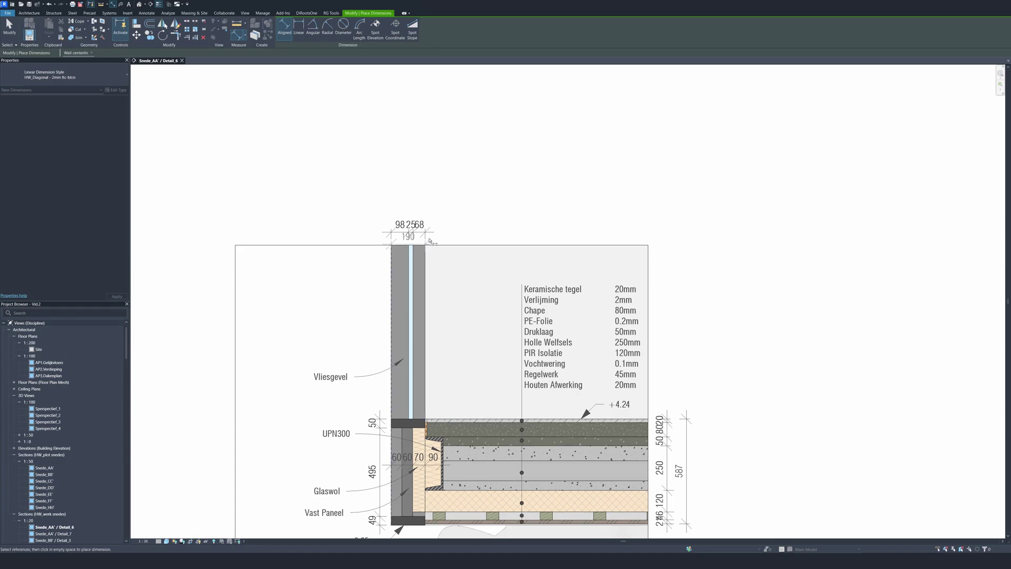
left_click(441, 211)
scroll(444, 225, "down", 2)
Add an overall vertical dimension from the upper mullion's top to the lower mullion's underside, outside the existing mullion and panel string.
scroll(426, 406, "up", 4)
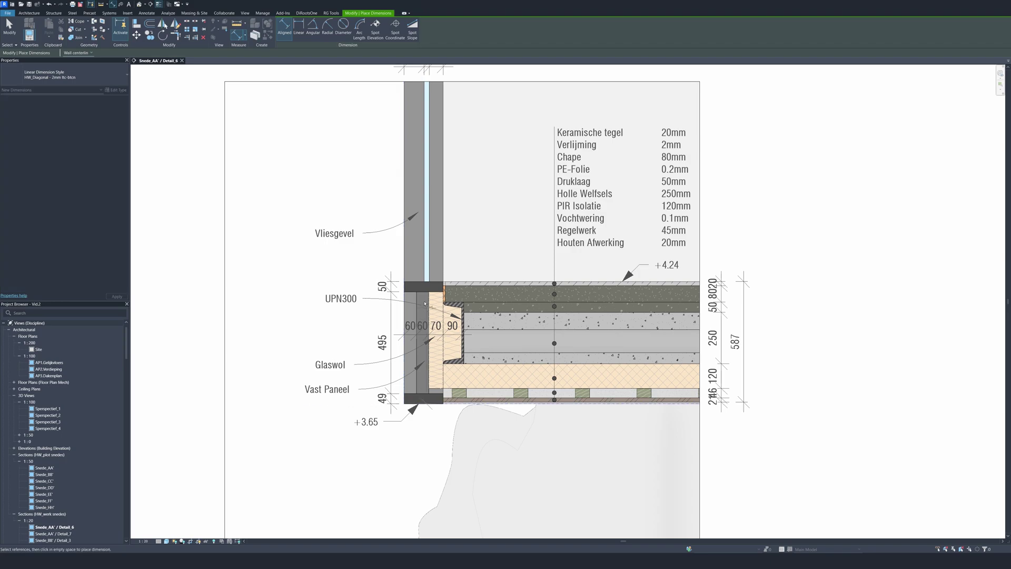
left_click(416, 283)
left_click(416, 403)
left_click(372, 276)
key("Escape")
key("Escape")
Nudge the UPN300, Glaswol and Vast Paneel notes together outward from the façade, clear of the overall vertical dimension.
middle_click_drag(338, 285, 399, 263)
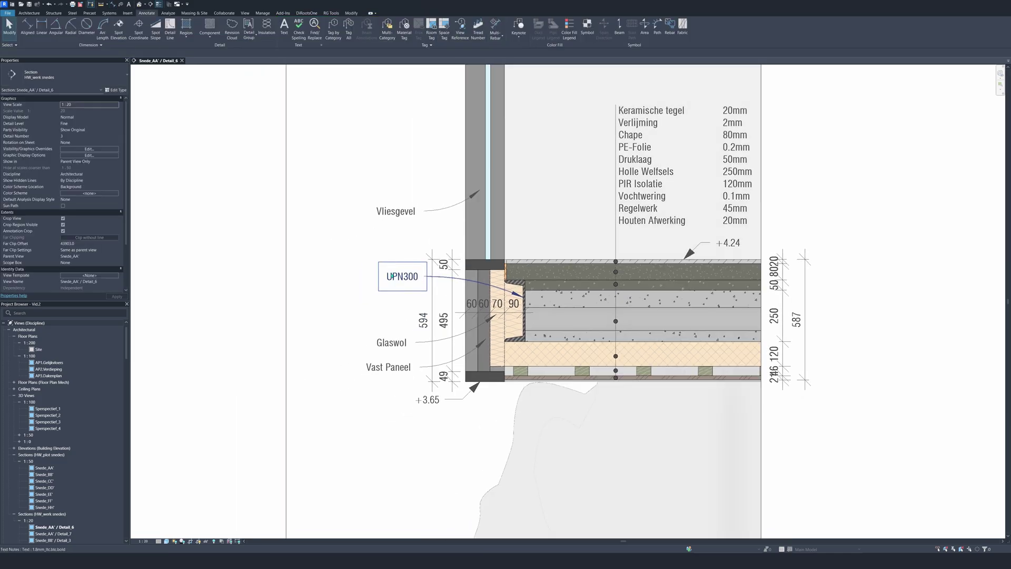
left_click(392, 275)
left_click(389, 367, "ctrl")
left_click(391, 342, "ctrl")
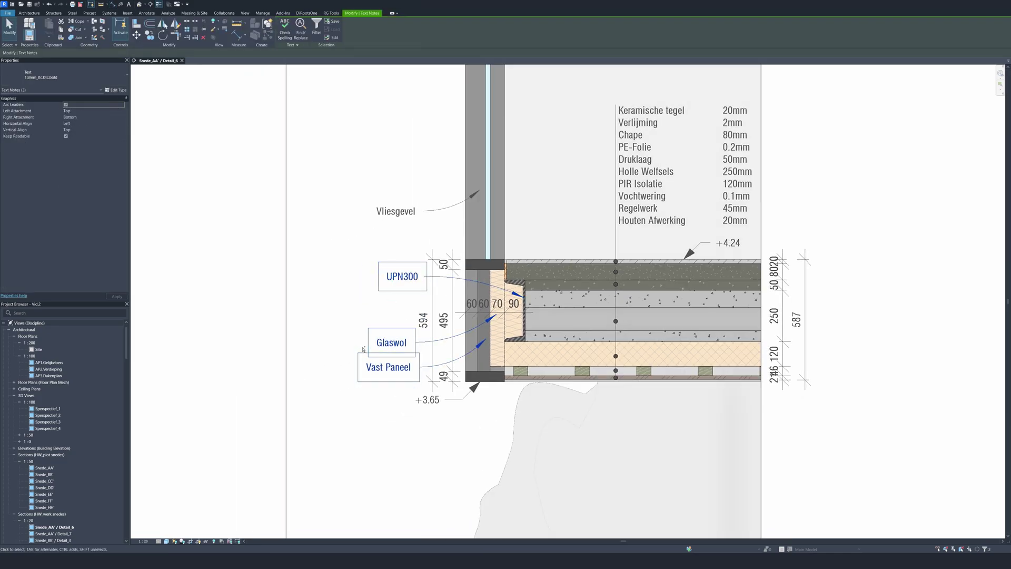
key("Left")
key("Left")
key("Left")
key("Left")
key("Left")
key("Left")
key("Left")
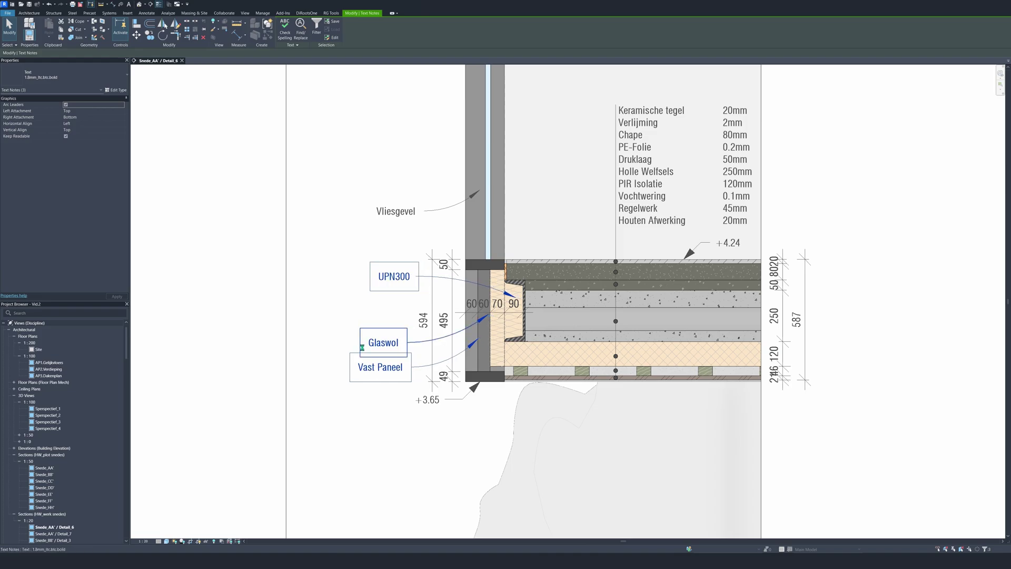
key("Left")
key("Left")
key("Left")
key("Left")
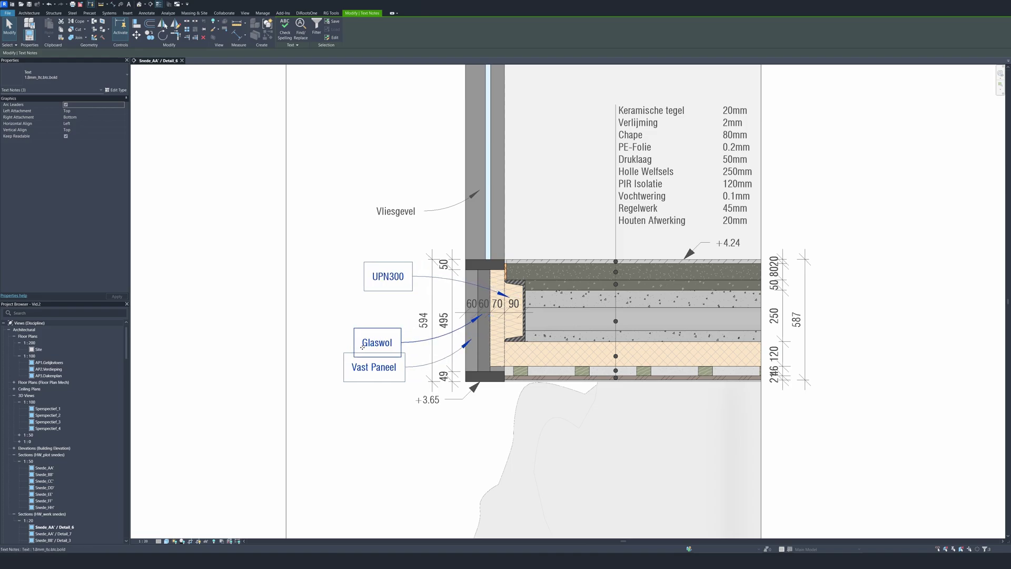
Move the Glaswol note's leader tip into the insulation layer and the Vast Paneel note's leader tip onto the inner panel layer.
left_click(363, 346)
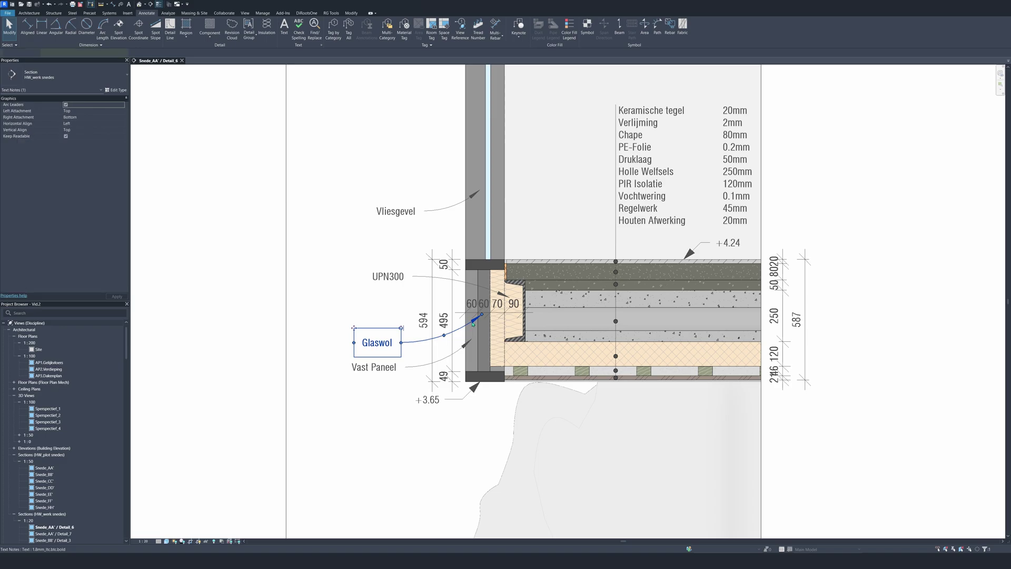
left_click_drag(481, 314, 494, 323)
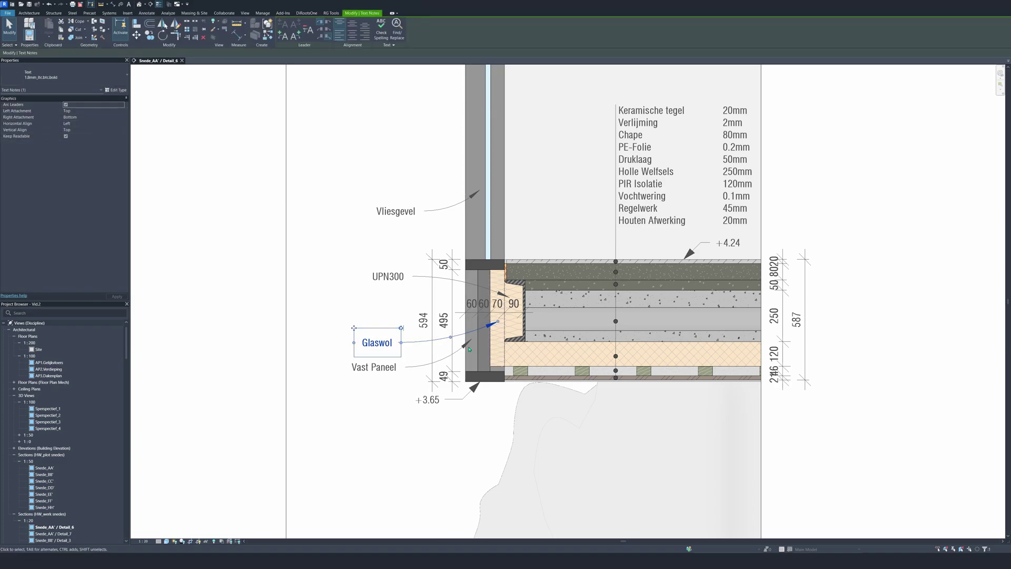
left_click(466, 345)
left_click(467, 345)
left_click_drag(467, 346, 485, 347)
Move the UPN300 note's leader tip onto the steel channel at the floor's edge.
left_click(388, 277)
left_click_drag(507, 296, 517, 293)
scroll(426, 310, "down", 2)
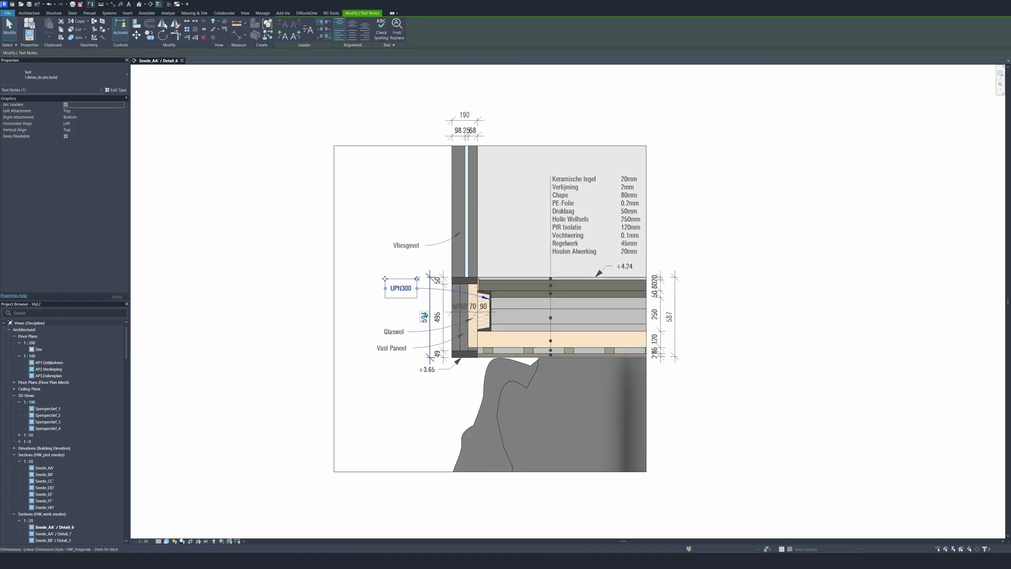
left_click(413, 384)
scroll(426, 316, "down", 1)
scroll(426, 316, "up", 2)
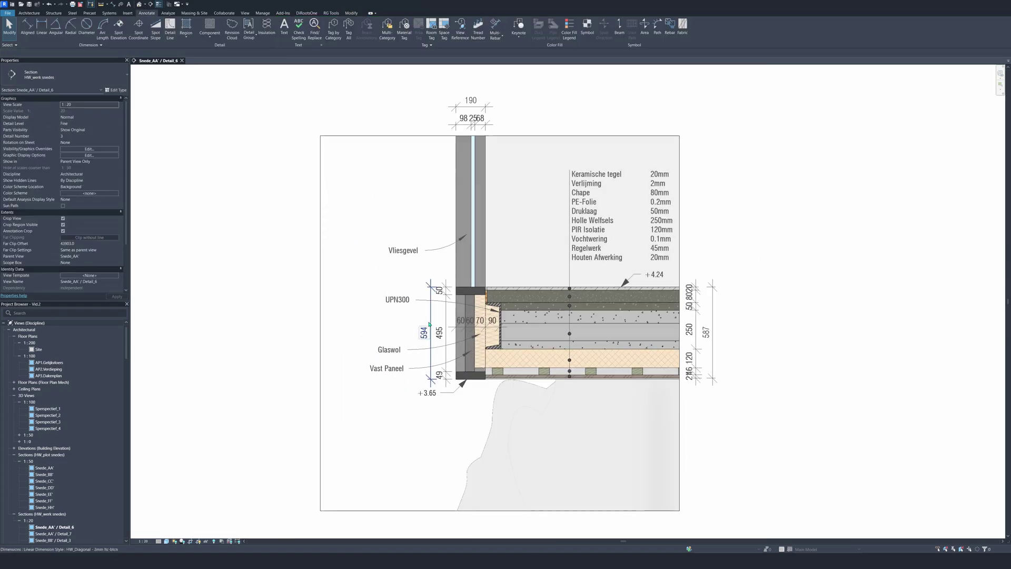
Override the projection line color of the three overall dimensions in this view with orange, RGB 255-128-000.
left_click(431, 332)
left_click(478, 106, "ctrl")
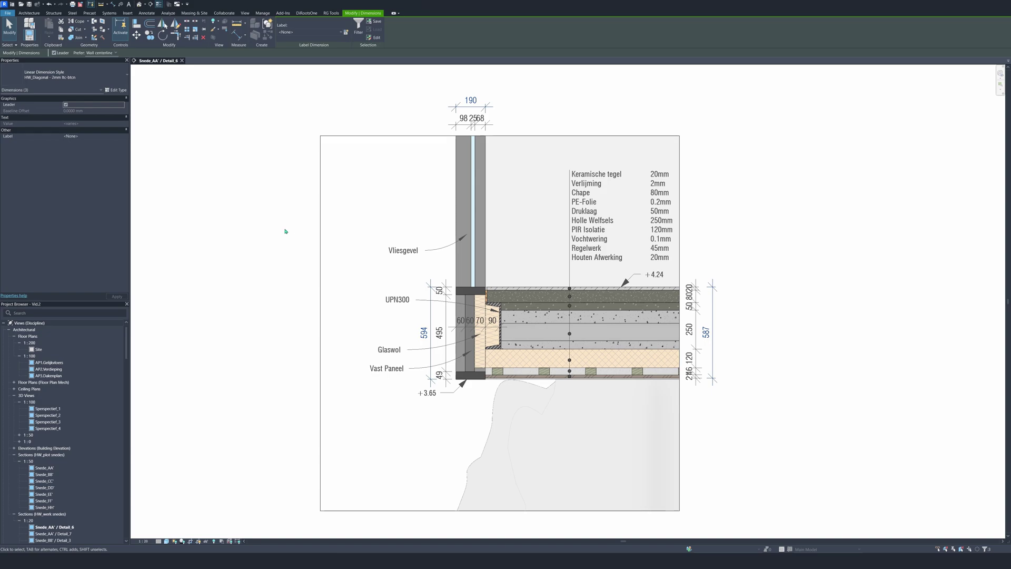
right_click(255, 199)
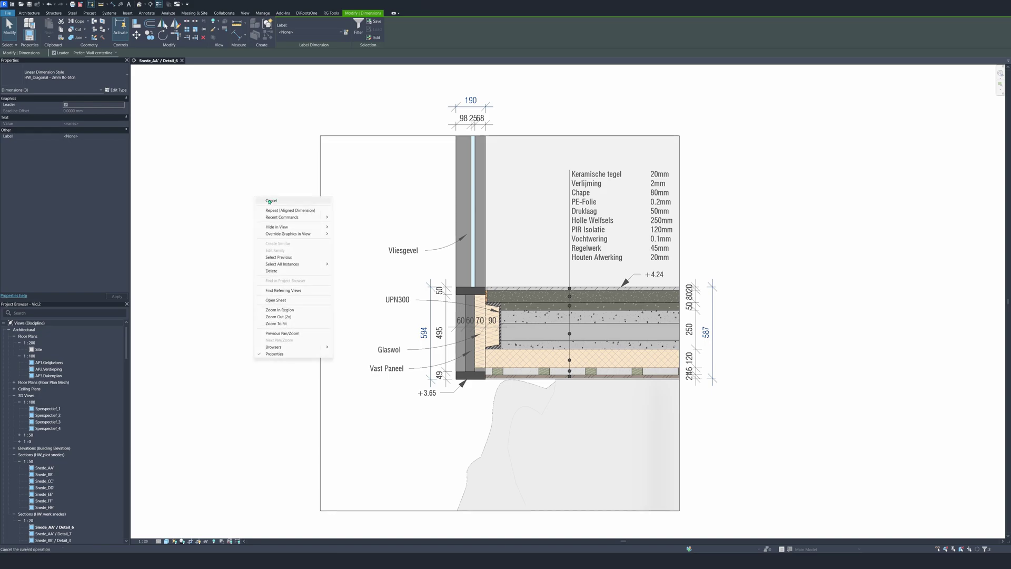
mouse_move(315, 235)
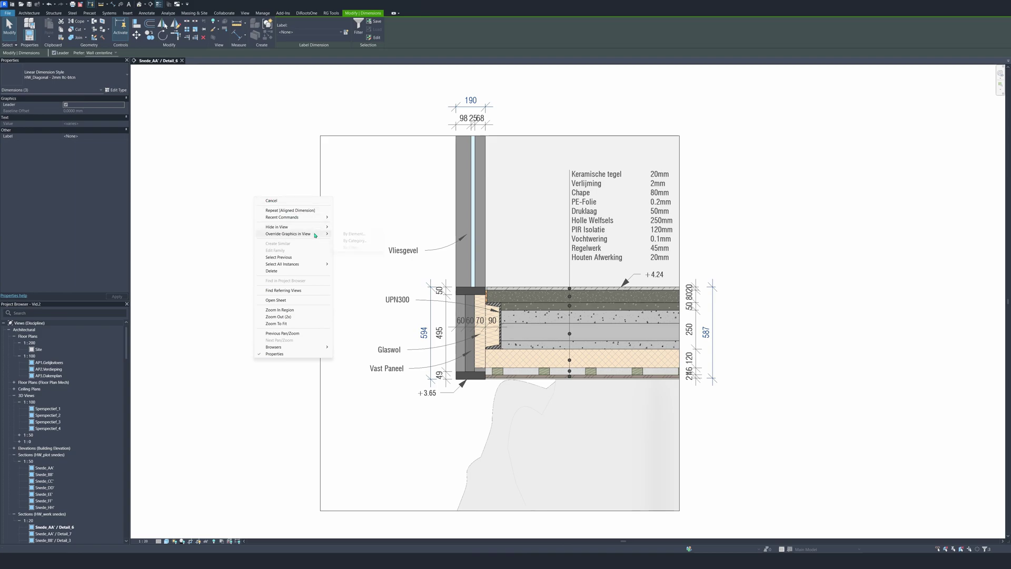
left_click(346, 234)
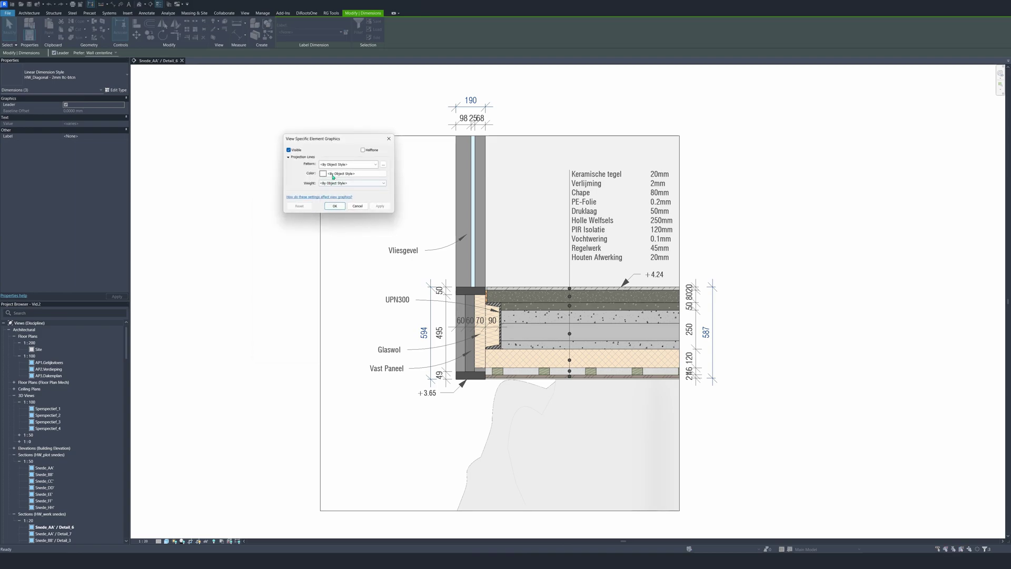
left_click(333, 177)
left_click(284, 151)
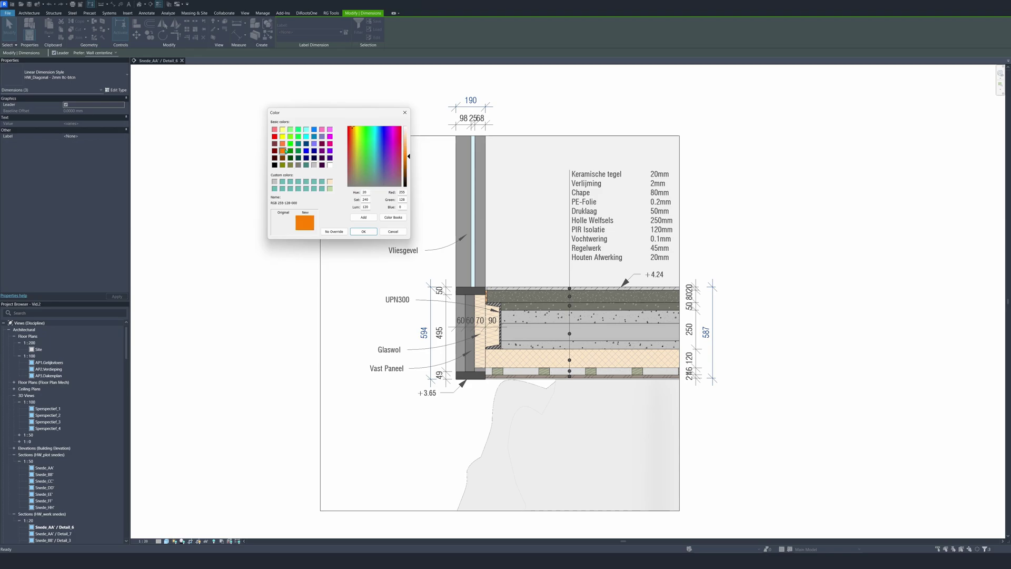
left_click(362, 232)
left_click(380, 206)
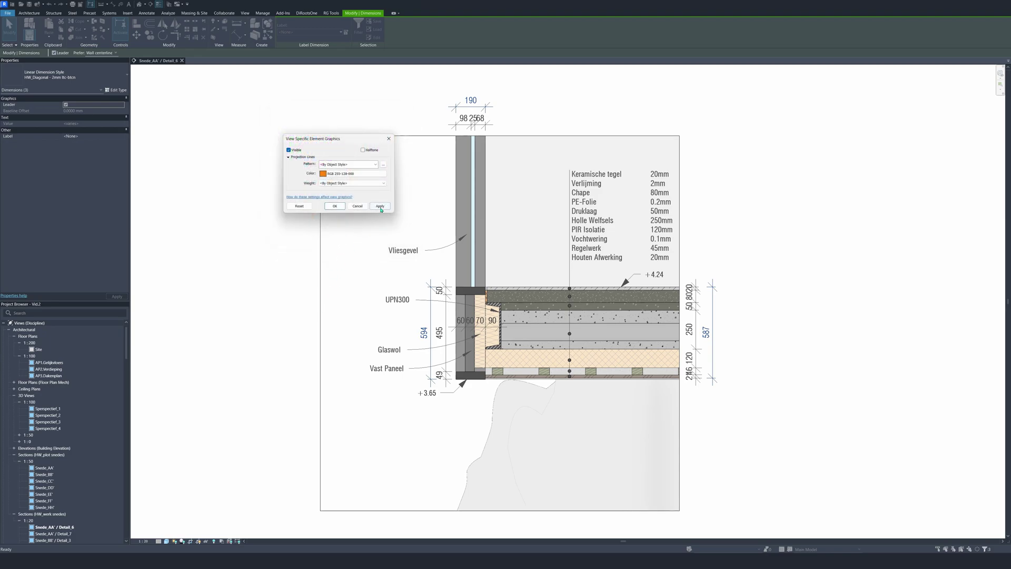
left_click(343, 206)
scroll(306, 331, "down", 2)
left_click(599, 248)
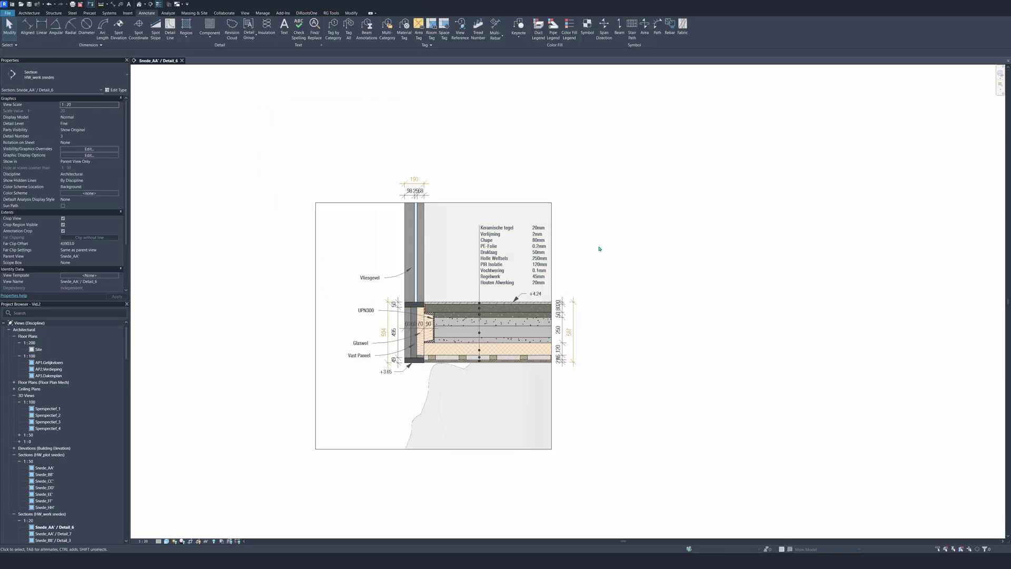
Change the three orange overall dimensions to the bold (Vet) variant of the HW_Diagonal 2mm dimension style.
scroll(432, 192, "up", 2)
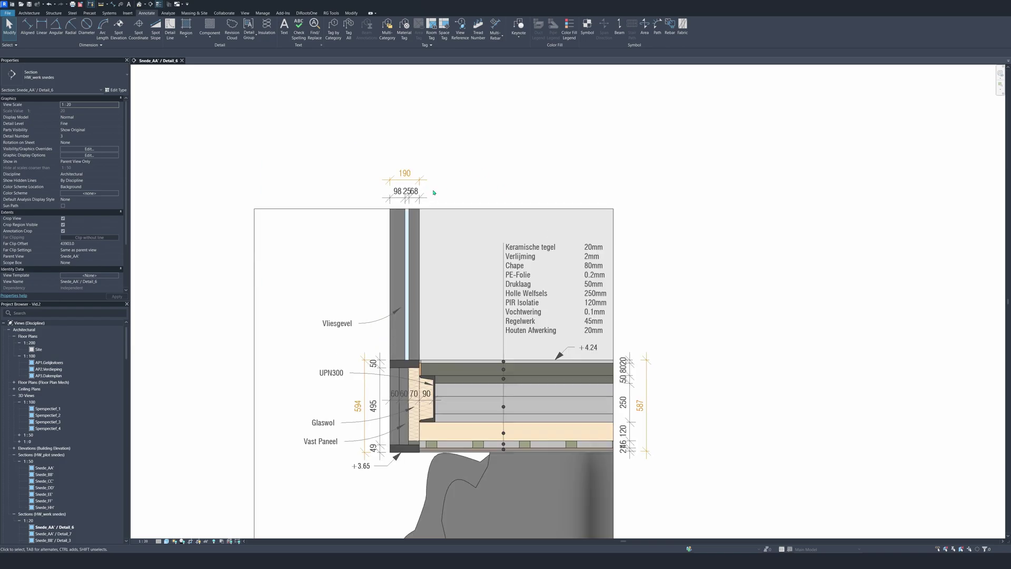
left_click(414, 182)
left_click(364, 352, "ctrl")
left_click(647, 365, "ctrl")
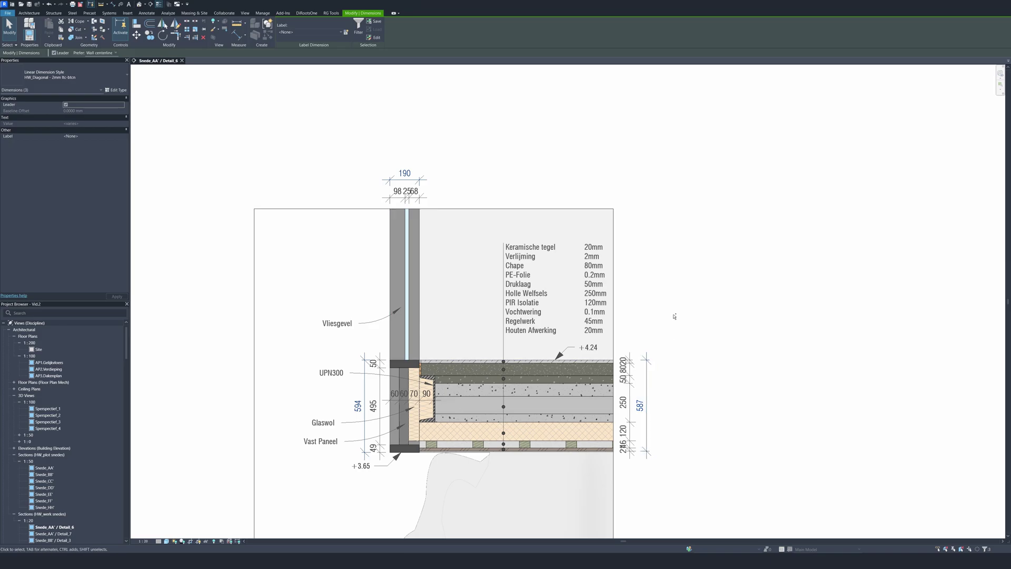
left_click(63, 75)
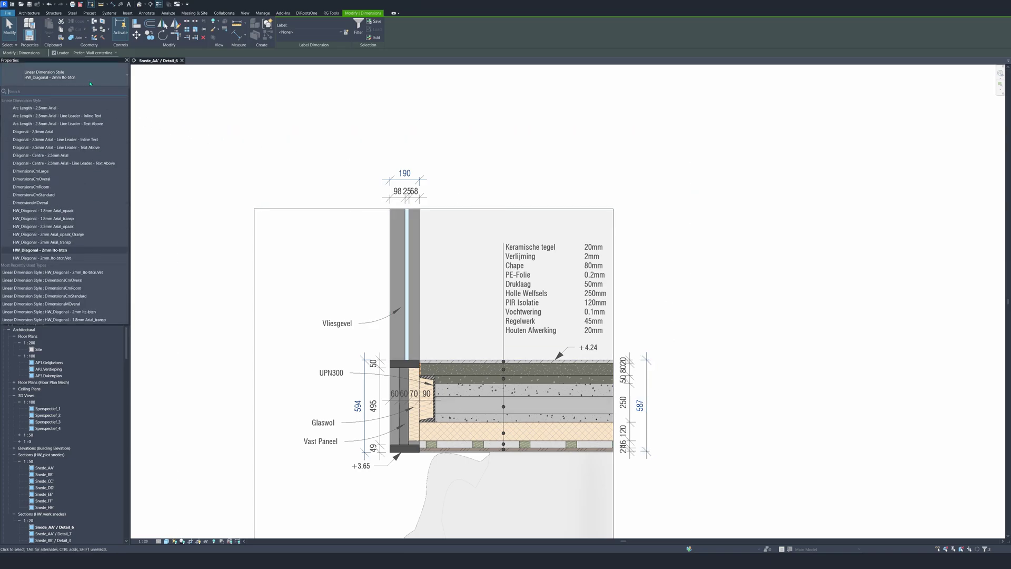
left_click(54, 258)
key("Escape")
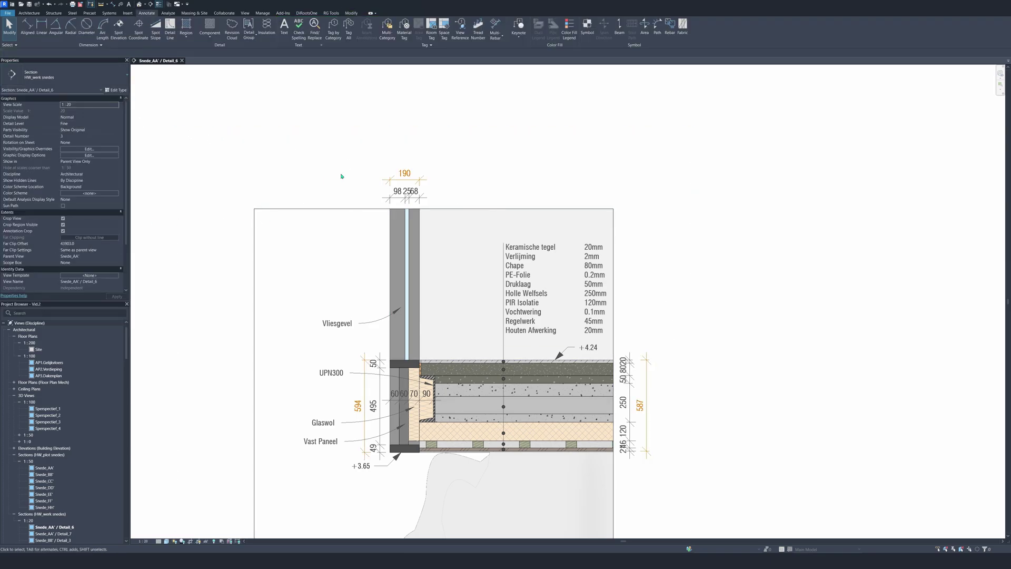
Compare the whole annotated floor-edge detail with the reference image's notes, insulation graphics and colored overall dimensions.
scroll(608, 270, "down", 1)
mouse_move(608, 270)
middle_mouse_down()
mouse_move(608, 253)
mouse_move(657, 266)
mouse_move(682, 253)
middle_mouse_up()
scroll(601, 242, "down", 1)
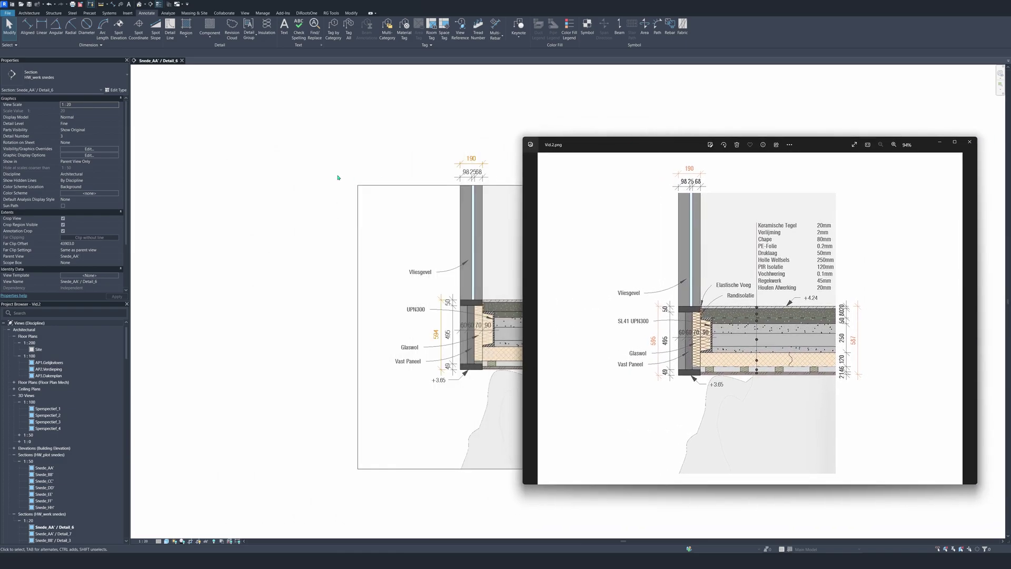
scroll(274, 235, "down", 1)
scroll(210, 224, "down", 1)
scroll(206, 234, "up", 1)
middle_click_drag(564, 289, 515, 291)
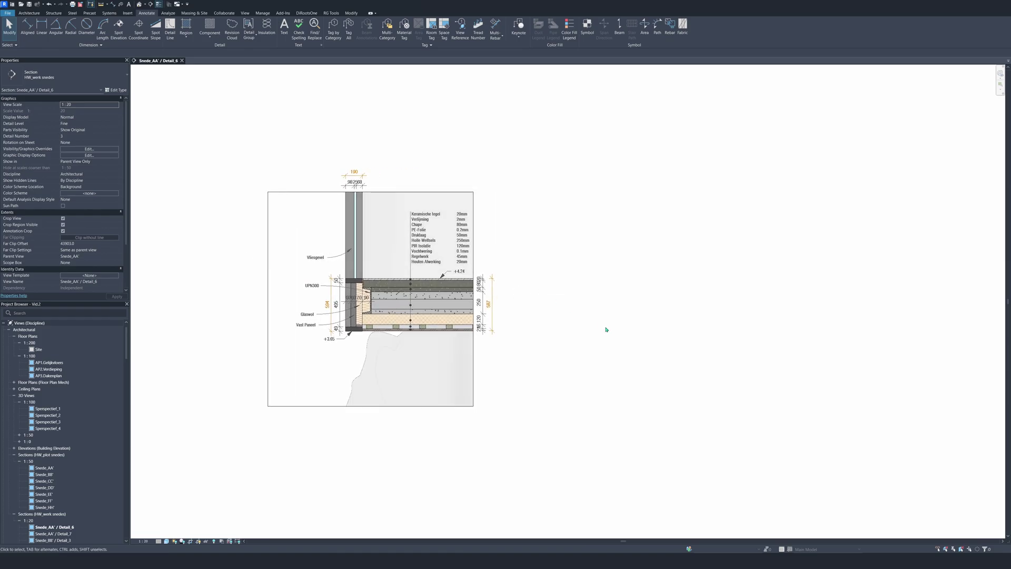